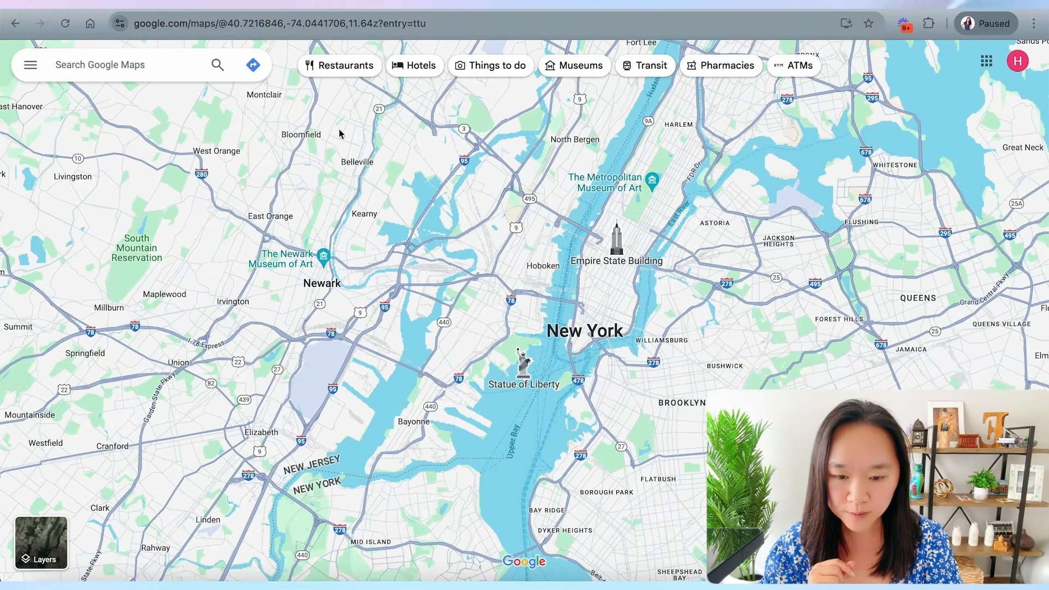
# - Show restaurants on the map and select the search results URL in the address bar
pyautogui.click(340, 66)
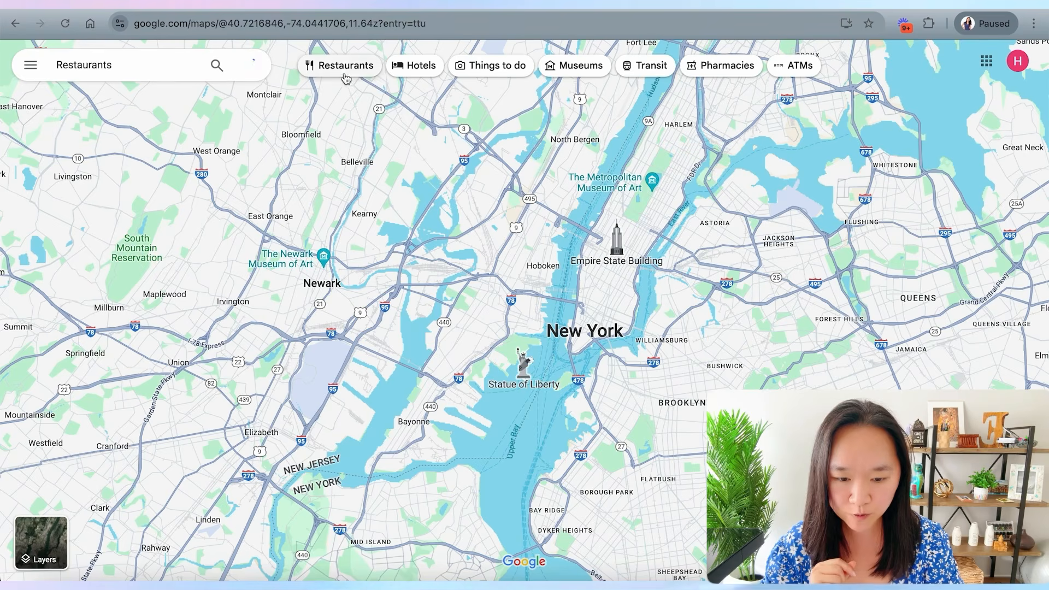
pyautogui.click(186, 25)
pyautogui.click(225, 31)
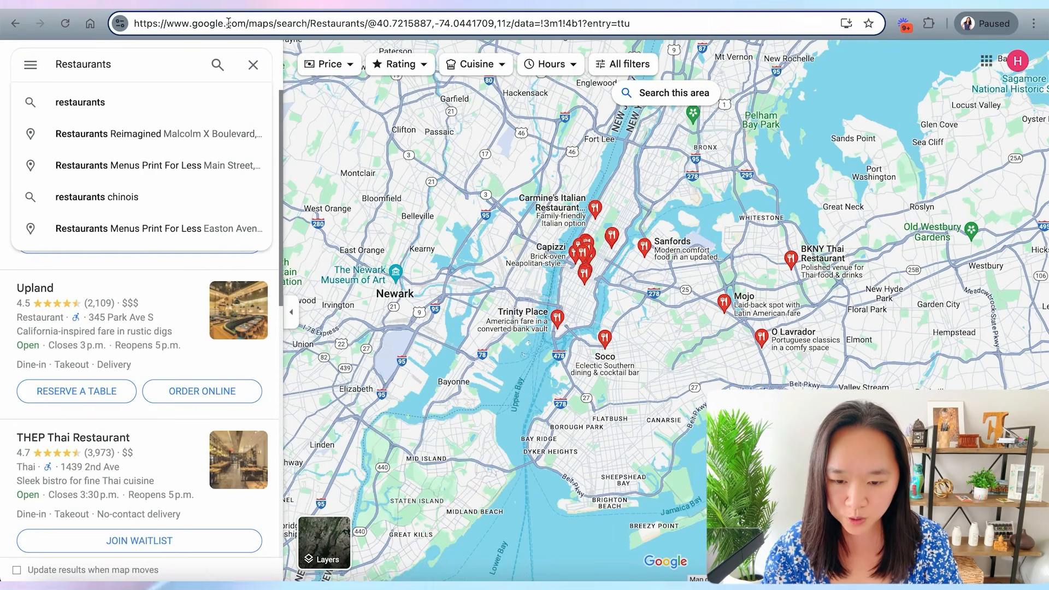
pyautogui.moveTo(164, 25); pyautogui.dragTo(353, 25)
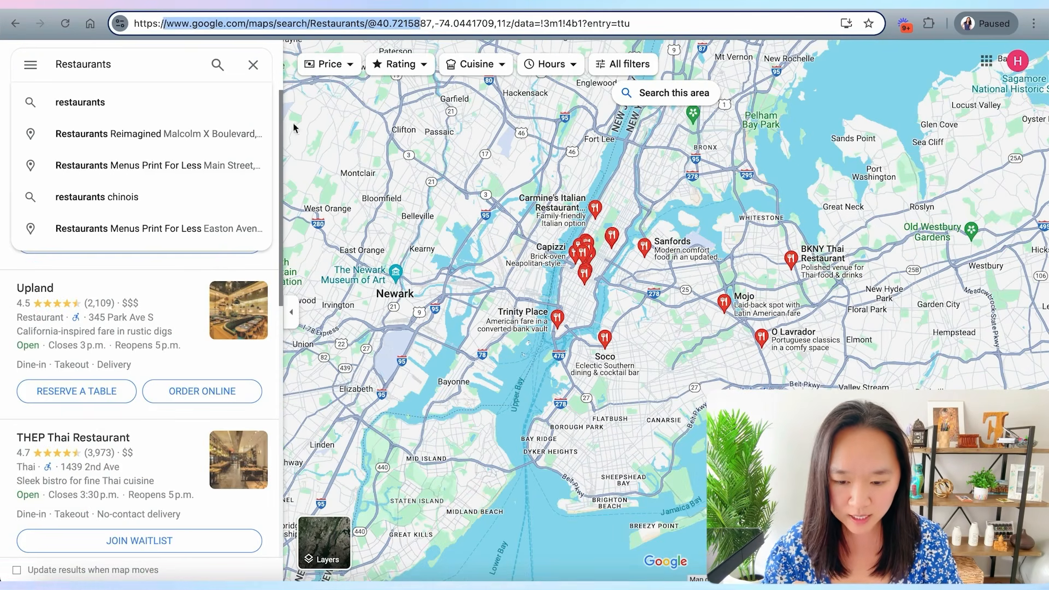
pyautogui.click(104, 65)
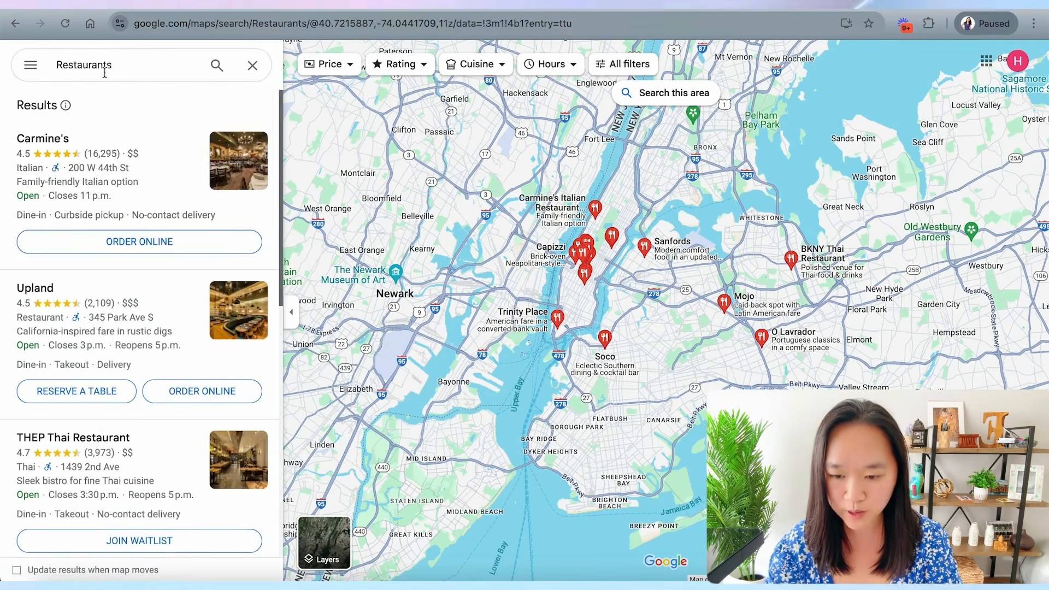
# - Search Google Maps for dentist
pyautogui.doubleClick(82, 65)
pyautogui.write('dentist')
pyautogui.press('Return')
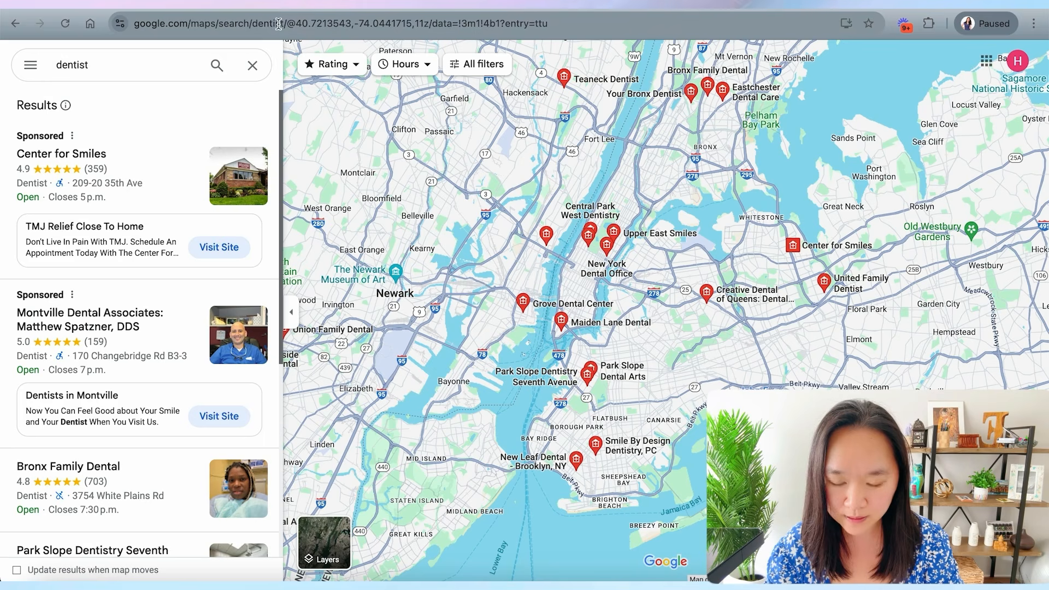
# - Search Google Maps for hairdresser
pyautogui.doubleClick(162, 61)
pyautogui.press('BackSpace')
pyautogui.write('hairdresser')
pyautogui.press('Return')
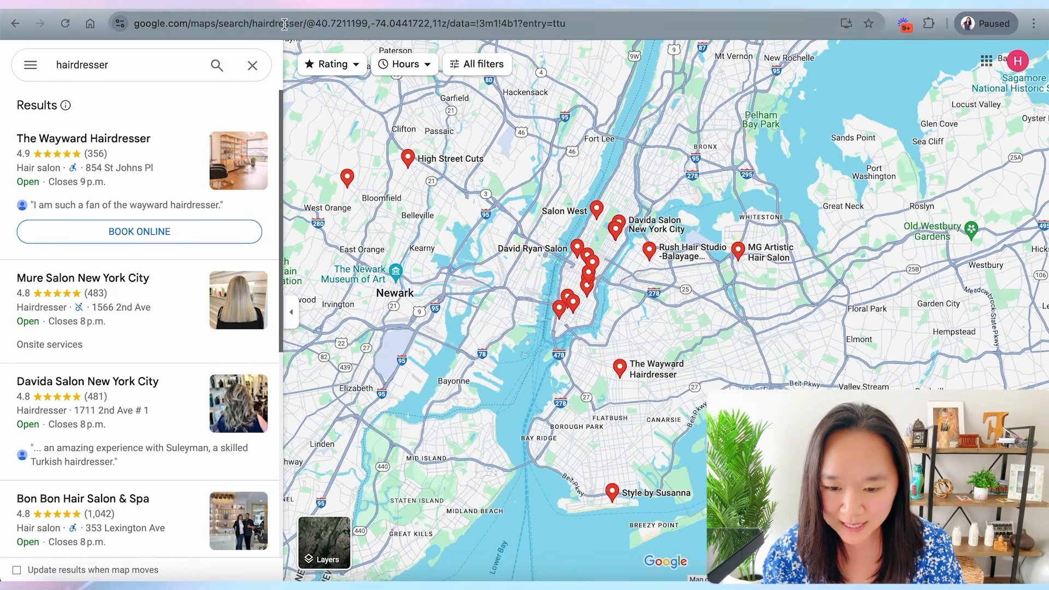
pyautogui.press('super+l')
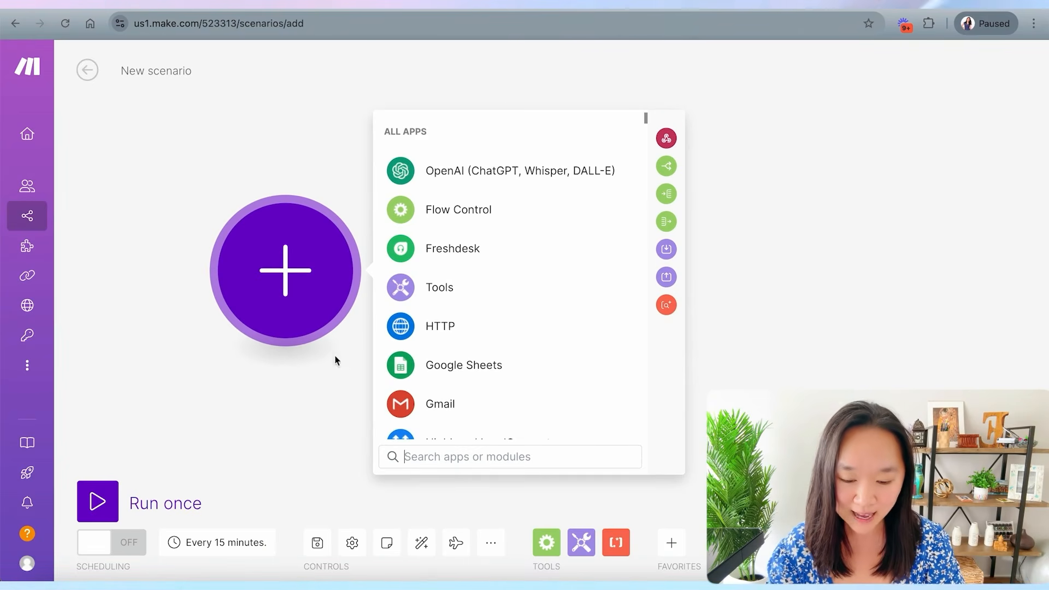
# - Add an HTTP Make a request module as the first module of the new scenario
pyautogui.click(262, 426)
pyautogui.click(241, 272)
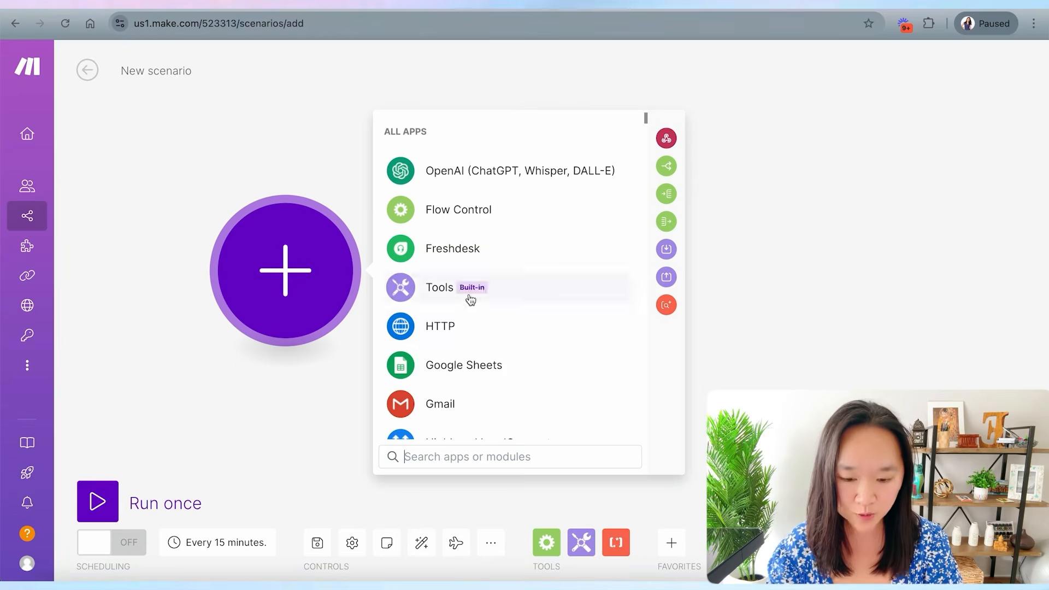
pyautogui.scroll(-18, 469, 299)
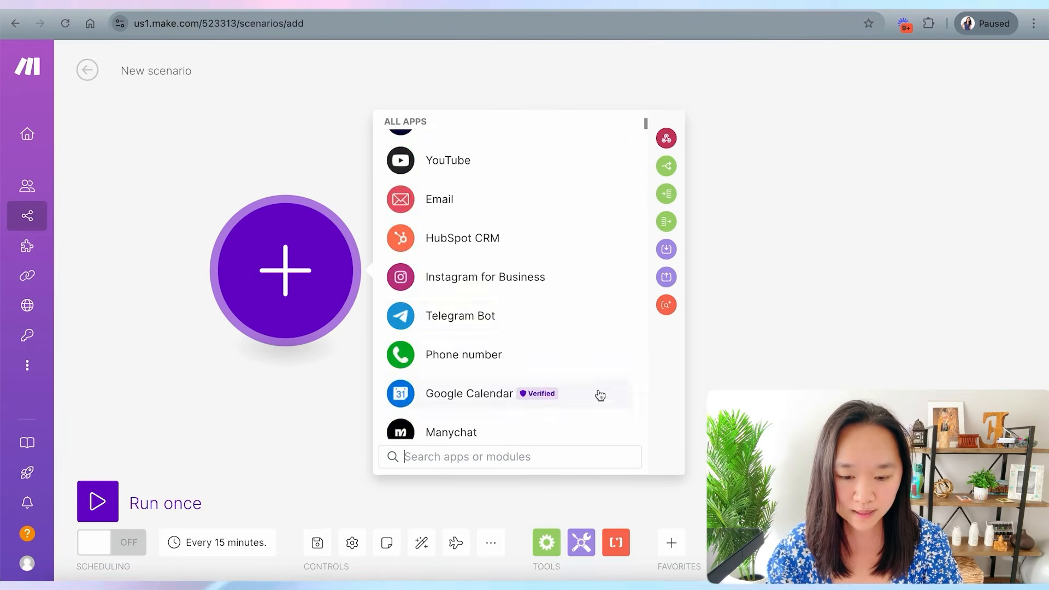
pyautogui.scroll(18, 574, 304)
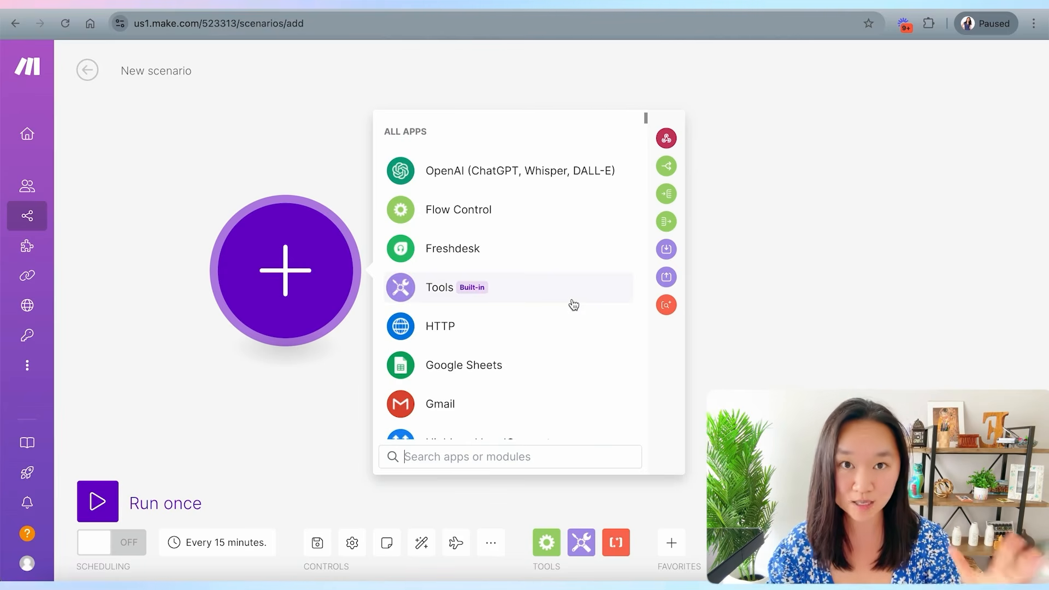
pyautogui.write('http')
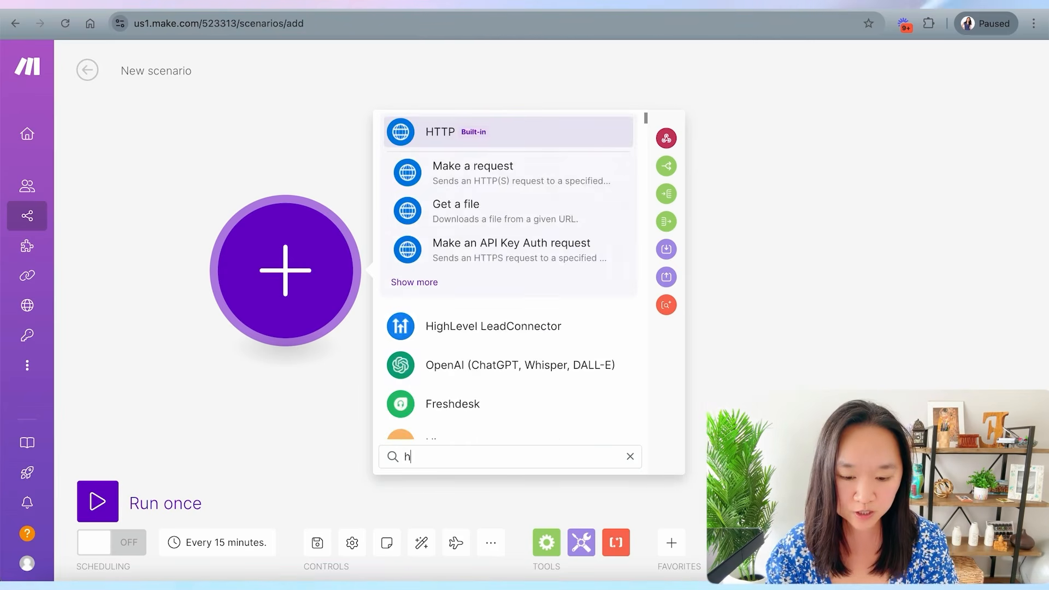
pyautogui.click(433, 133)
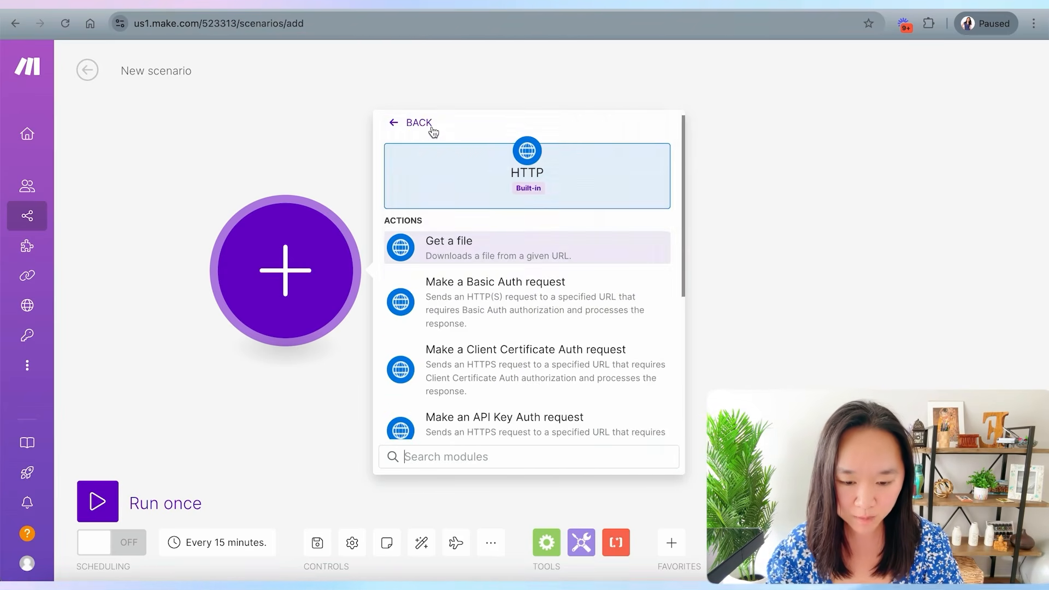
pyautogui.scroll(-3, 534, 300)
pyautogui.scroll(-2, 537, 301)
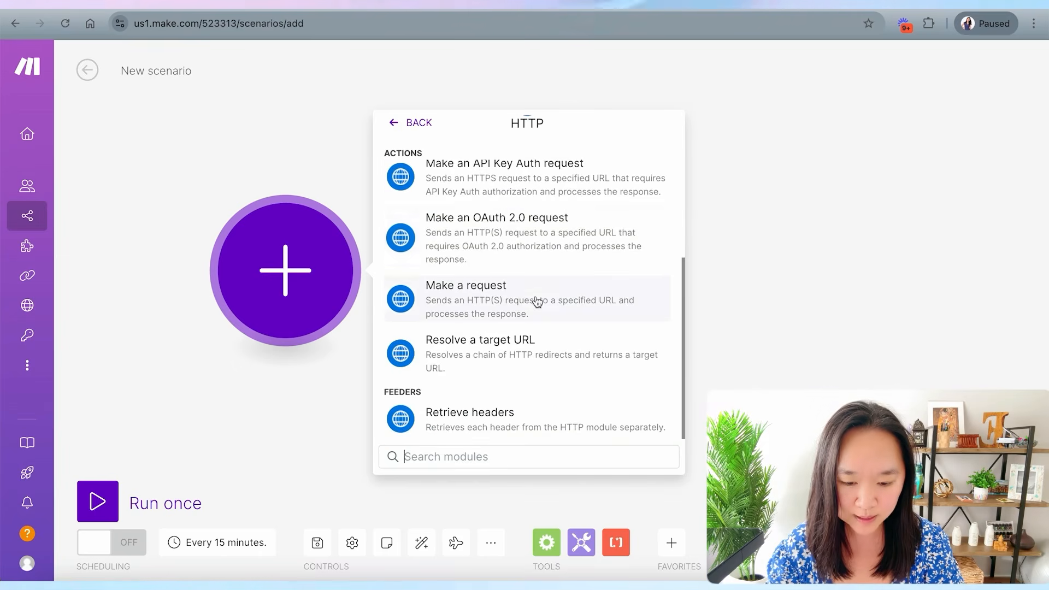
pyautogui.click(453, 304)
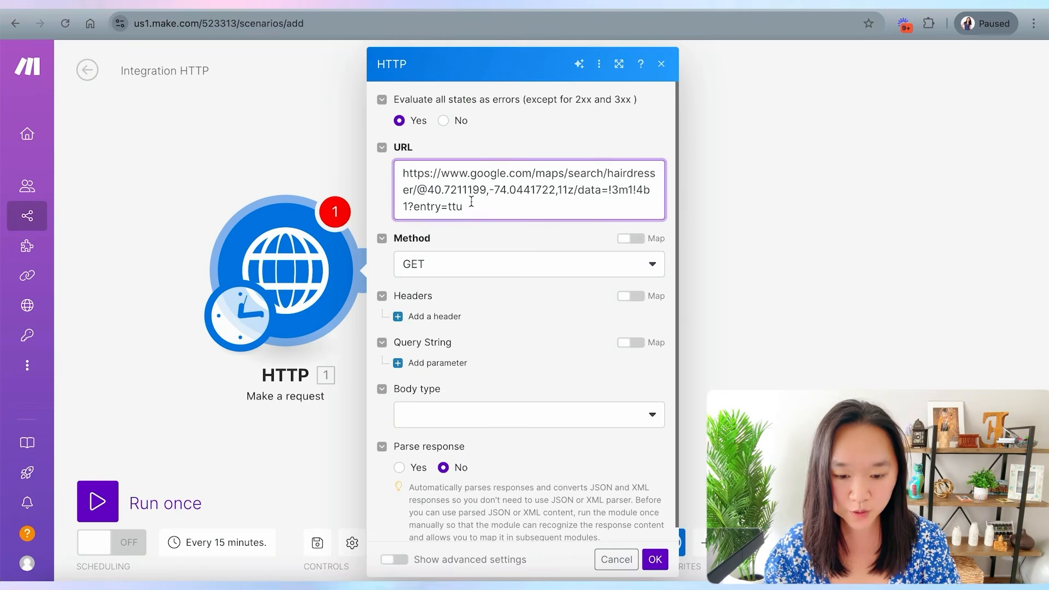
# - Configure the HTTP module with the copied Google Maps hairdresser search URL and Parse response set to Yes
pyautogui.moveTo(471, 202); pyautogui.dragTo(393, 170)
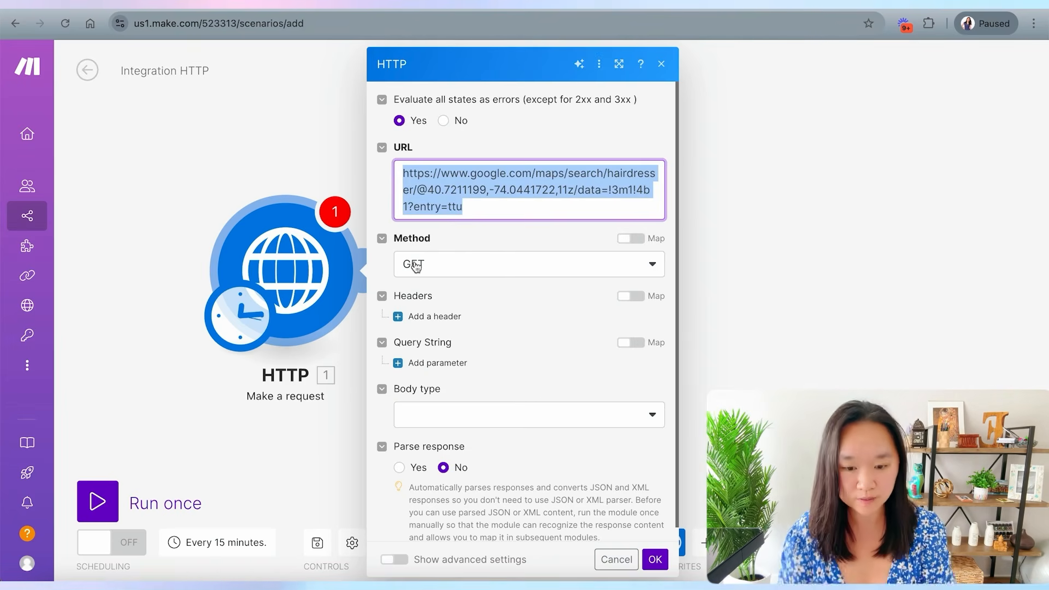
pyautogui.click(455, 202)
pyautogui.moveTo(476, 204); pyautogui.dragTo(405, 157)
pyautogui.scroll(-1, 404, 174)
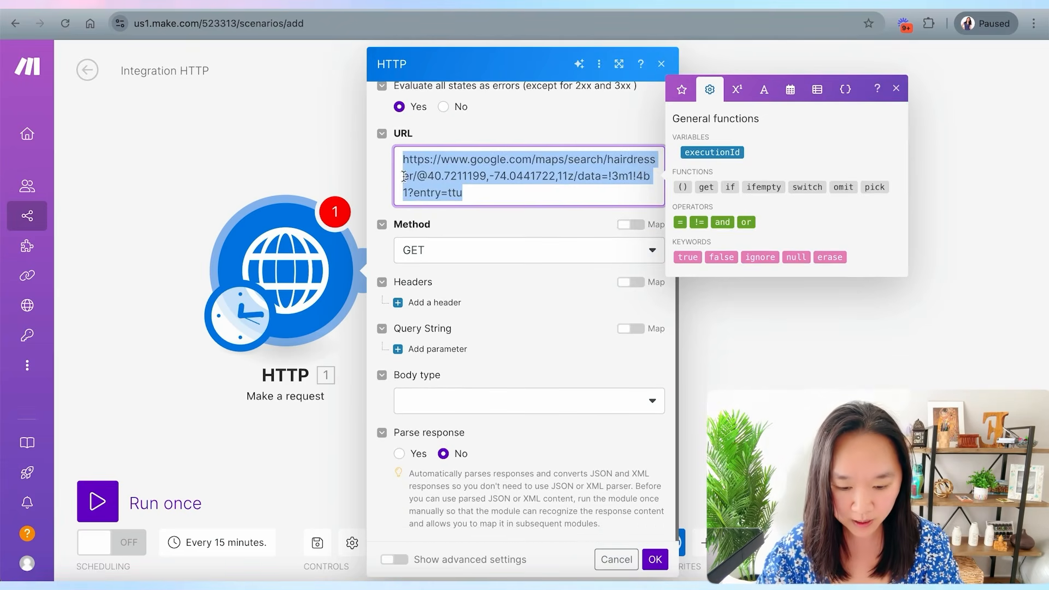
pyautogui.click(400, 454)
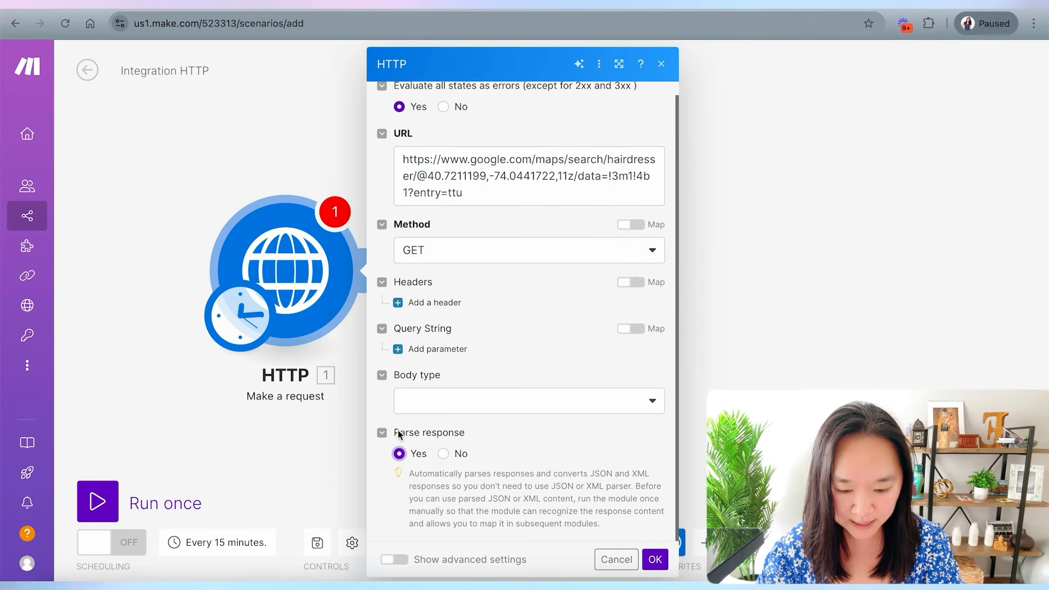
pyautogui.click(655, 561)
# - Save the scenario and name it Google maps webscraping
pyautogui.click(315, 544)
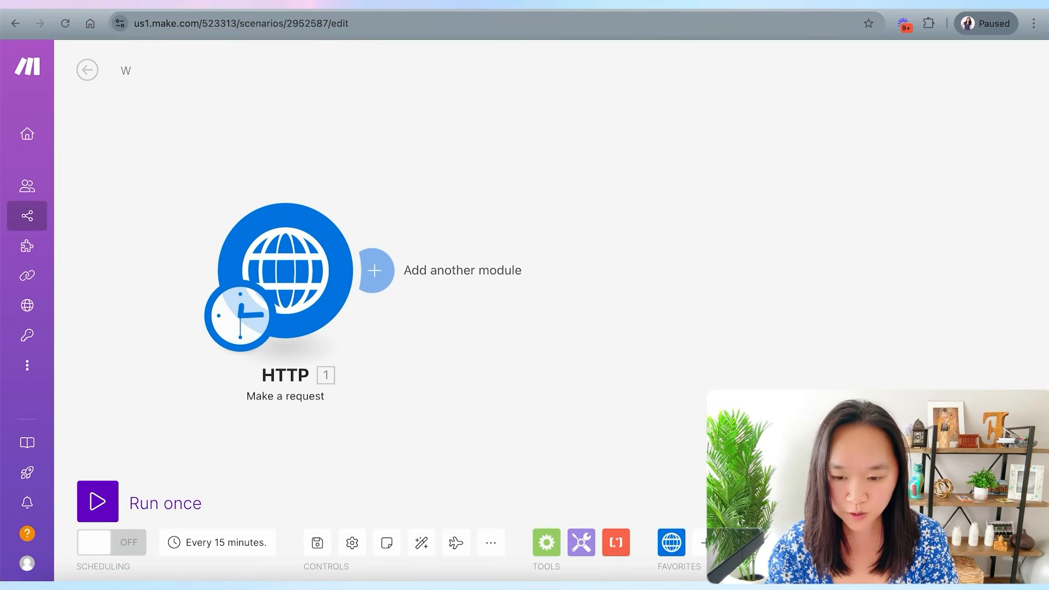
pyautogui.press('BackSpace')
pyautogui.write('Google maps webscraping')
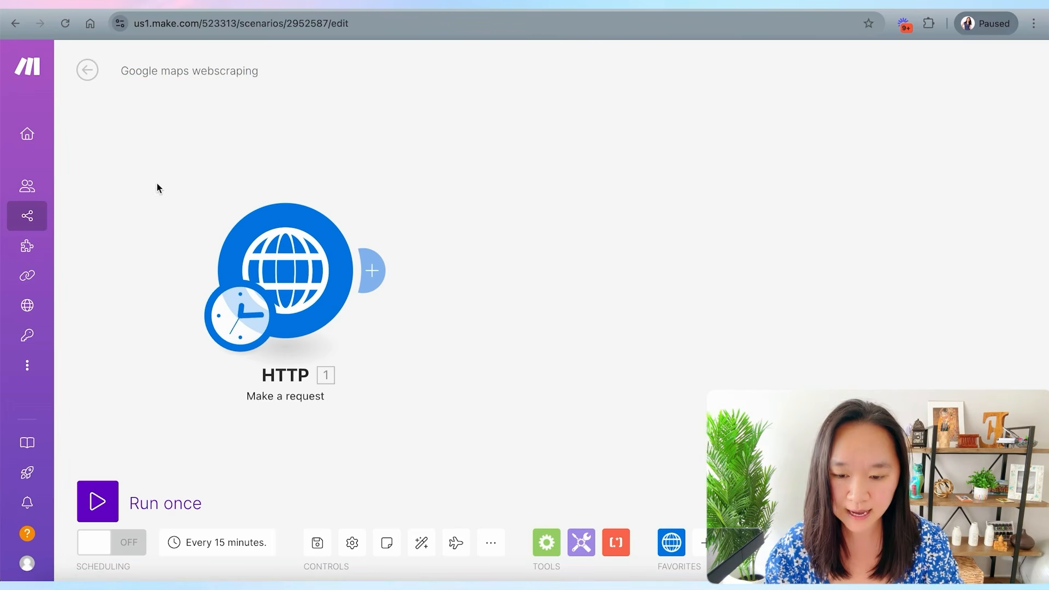
# - Run the HTTP module on its own
pyautogui.rightClick(250, 265)
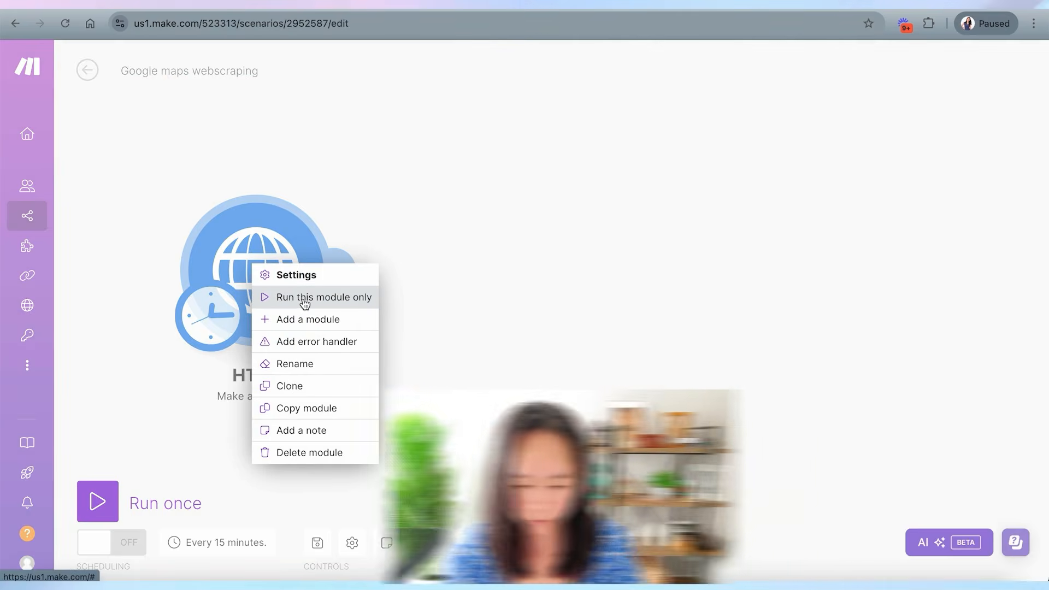
pyautogui.click(303, 299)
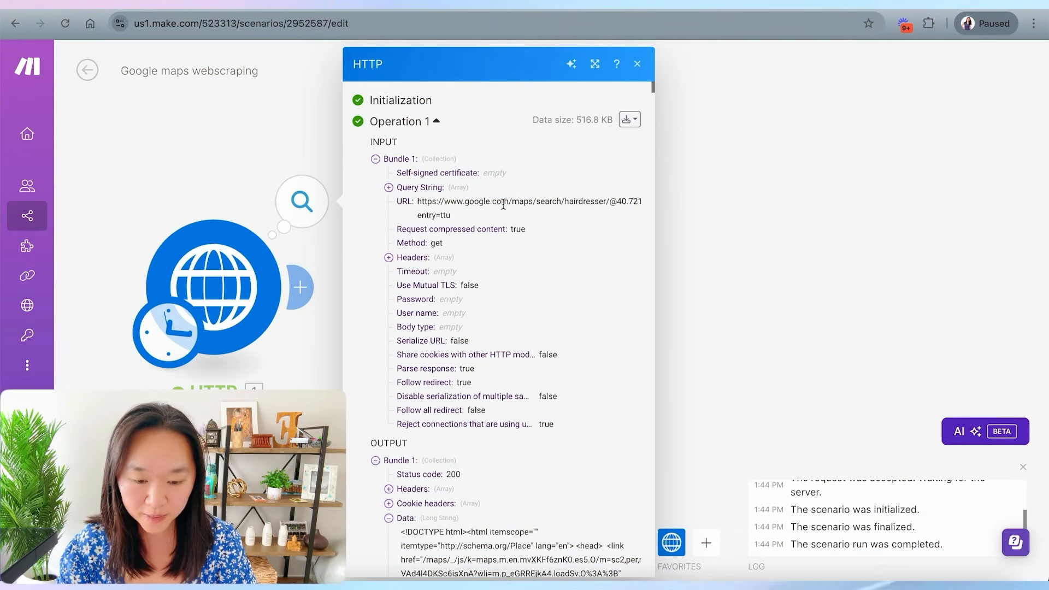
# - Scroll through the HTML data returned in the HTTP module's output
pyautogui.scroll(-7, 495, 203)
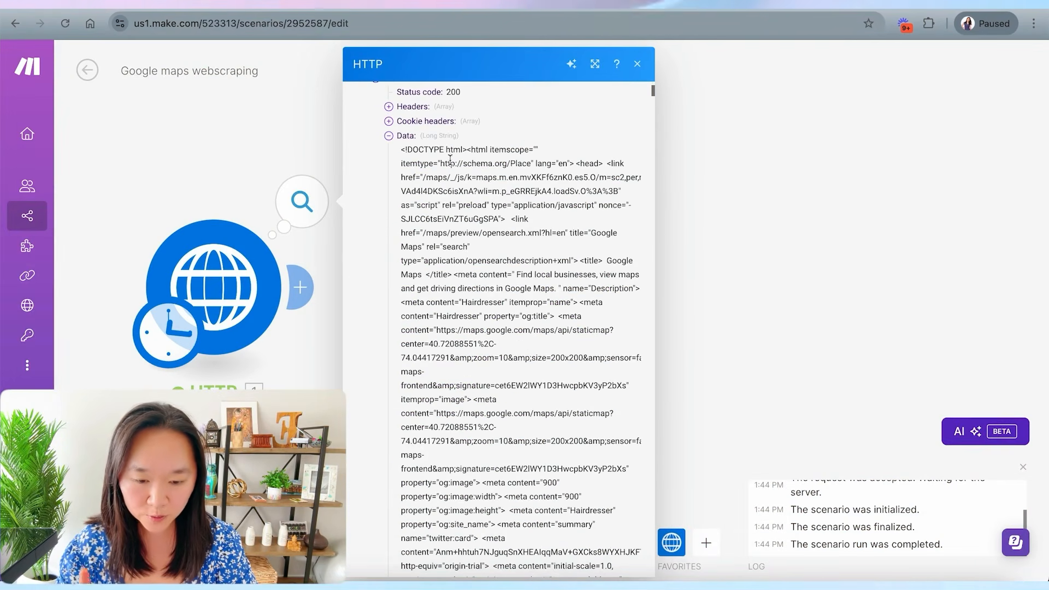
pyautogui.scroll(-10, 458, 215)
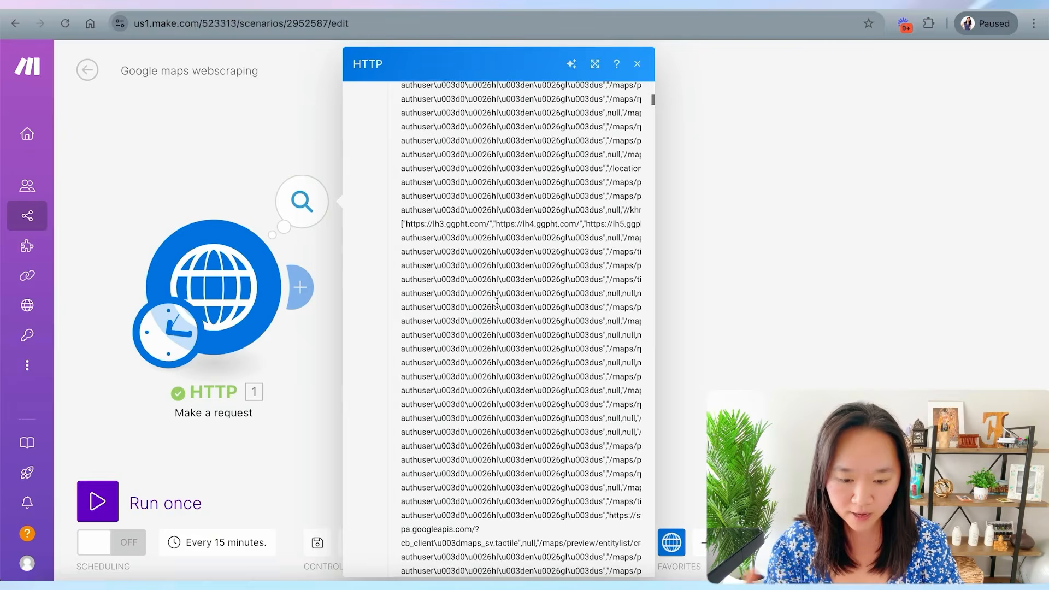
pyautogui.scroll(-5, 497, 300)
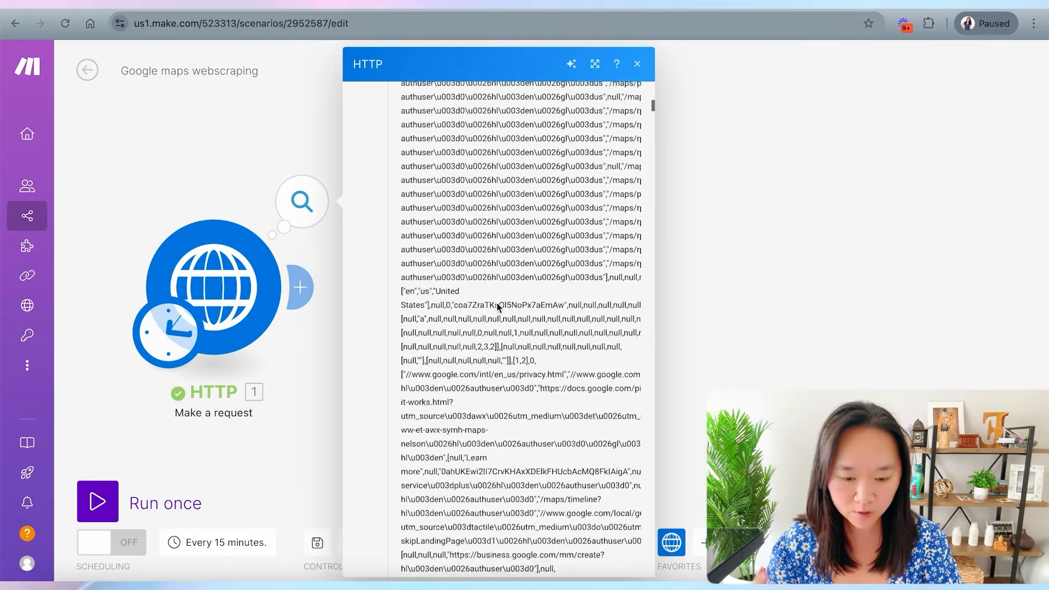
pyautogui.scroll(-2, 497, 302)
pyautogui.scroll(-1, 497, 304)
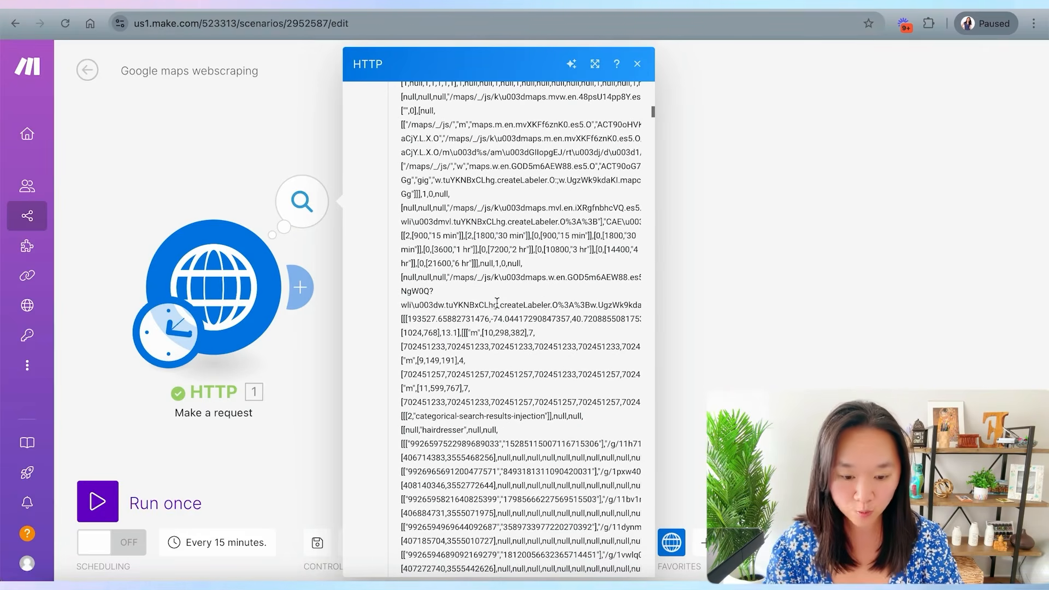
pyautogui.scroll(-10, 497, 303)
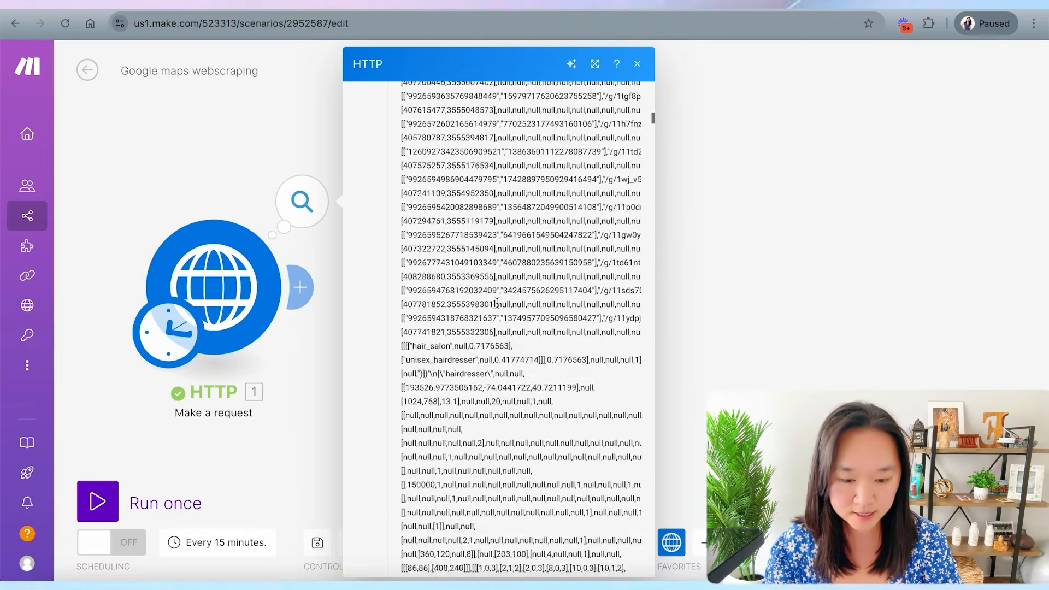
pyautogui.scroll(-10, 498, 301)
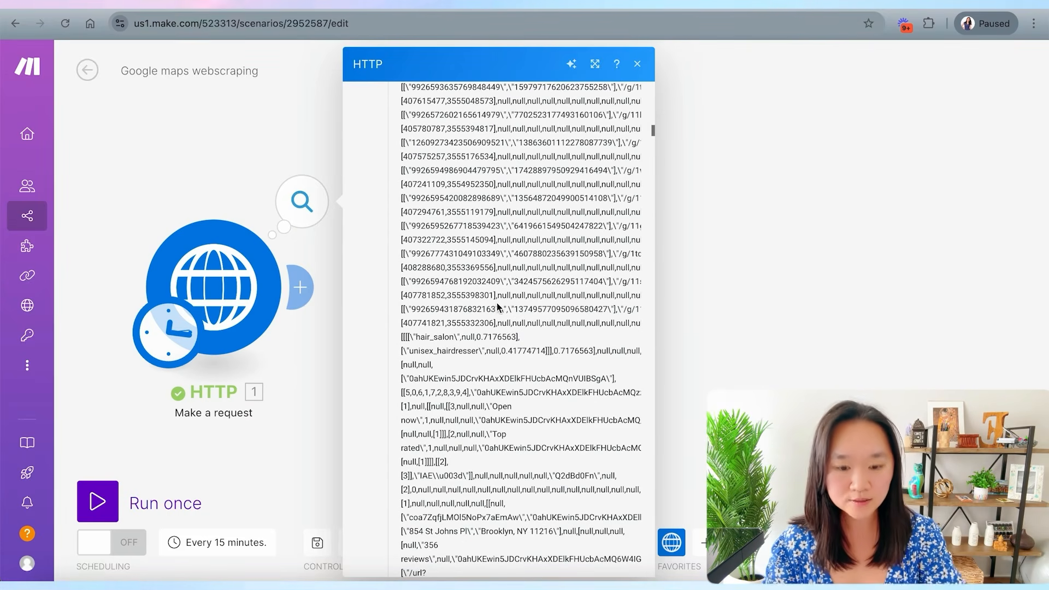
pyautogui.scroll(-10, 459, 332)
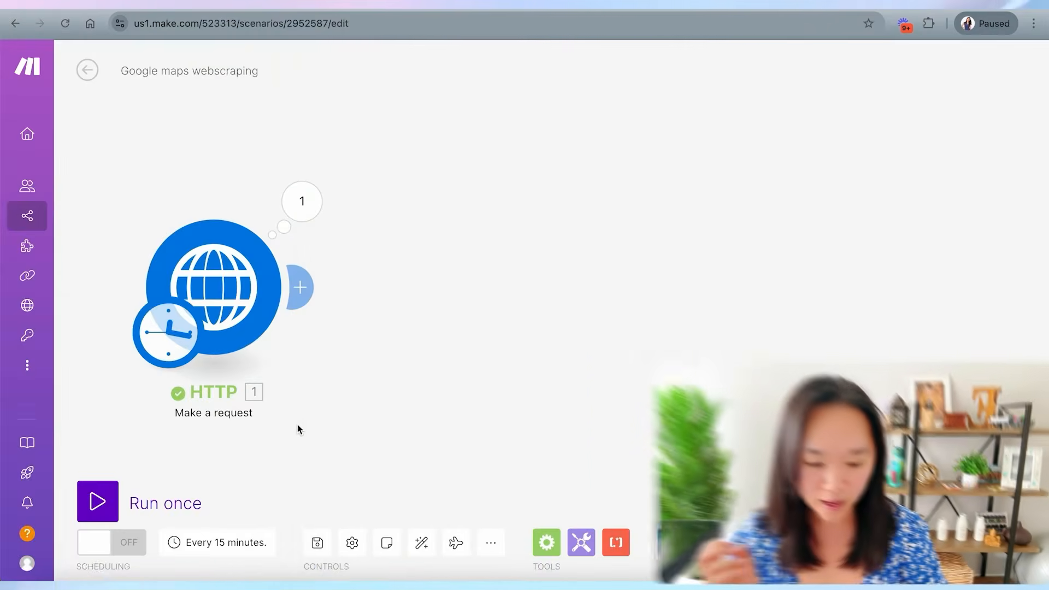
# - Add a Text parser Match pattern (Advanced) module after the HTTP module
pyautogui.moveTo(389, 371); pyautogui.dragTo(437, 355)
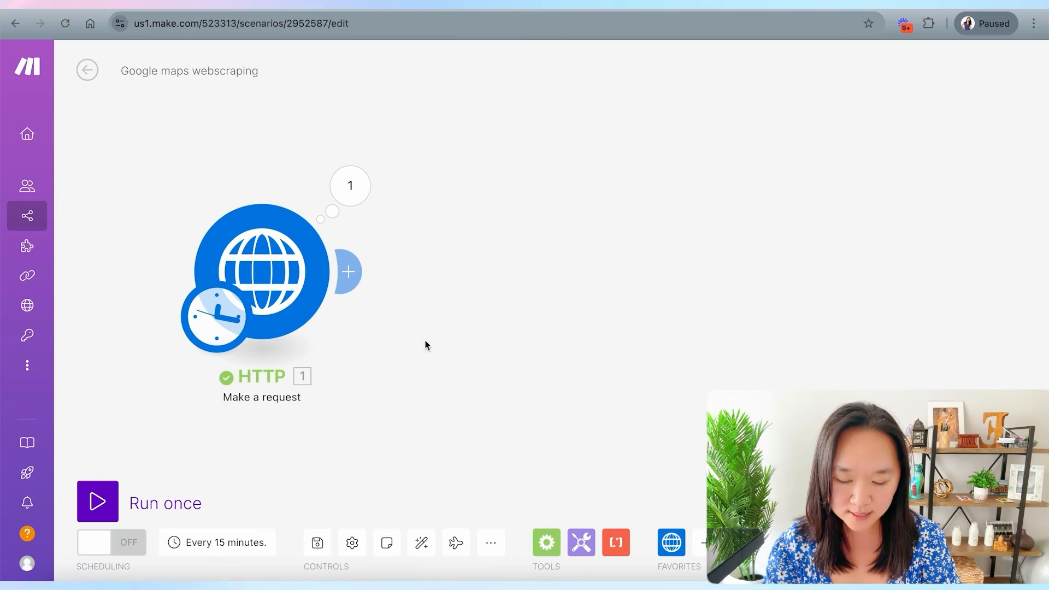
pyautogui.click(360, 276)
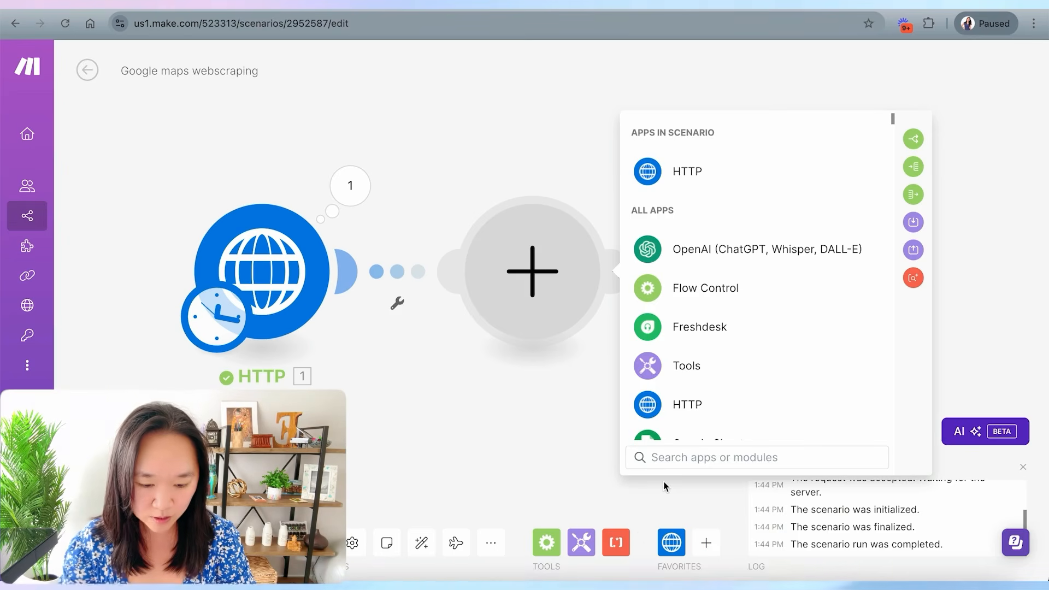
pyautogui.write('text')
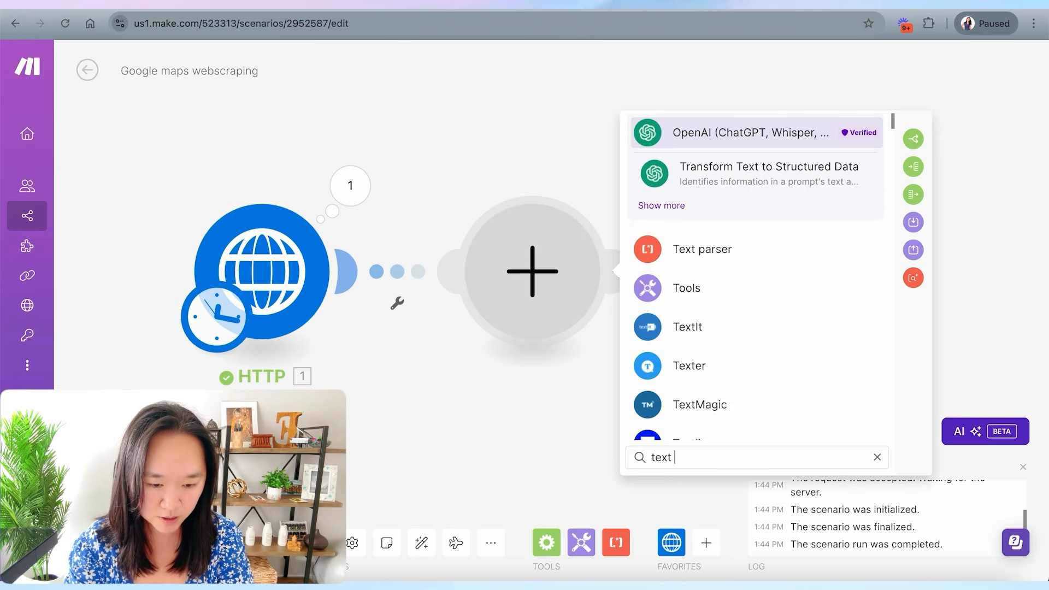
pyautogui.click(686, 250)
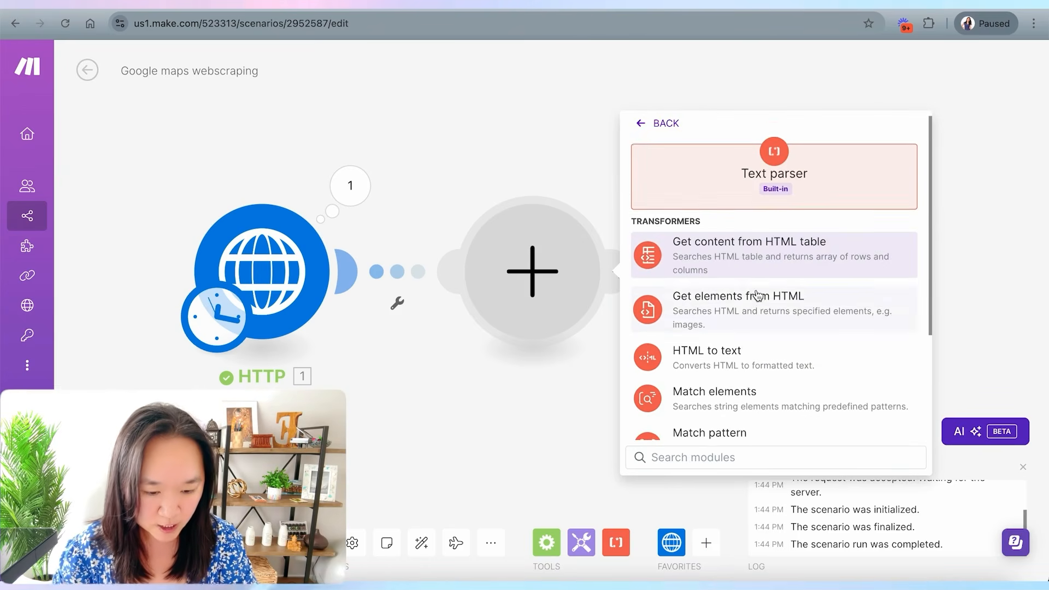
pyautogui.scroll(-3, 757, 295)
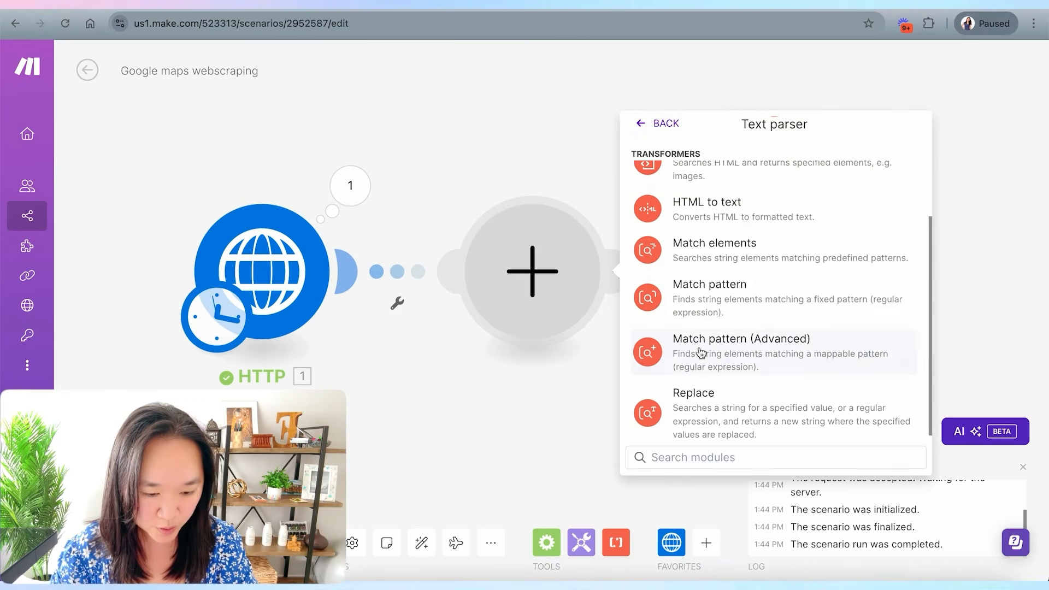
pyautogui.click(756, 342)
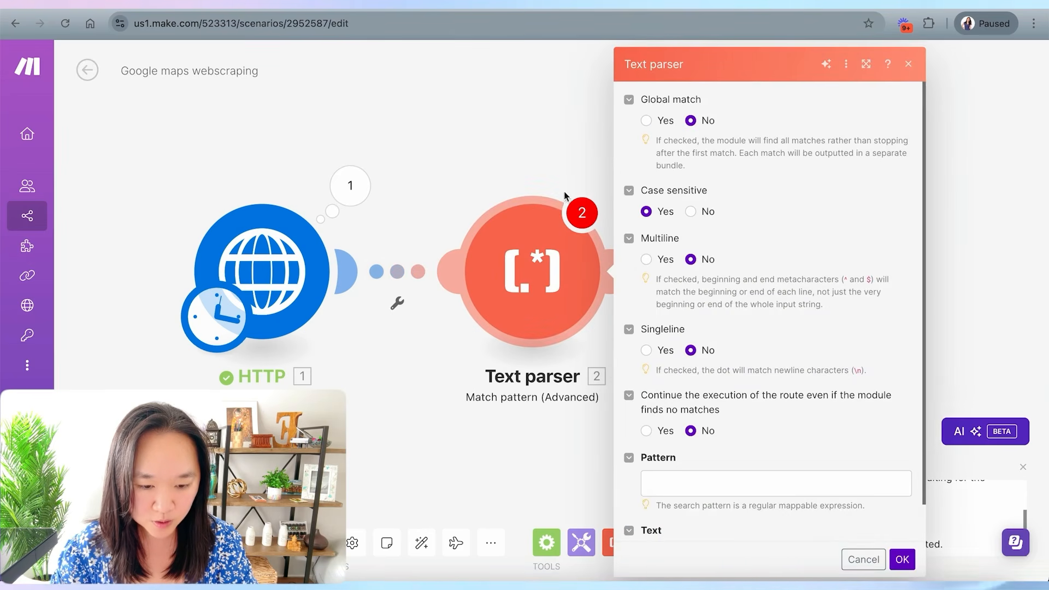
pyautogui.scroll(-1, 708, 350)
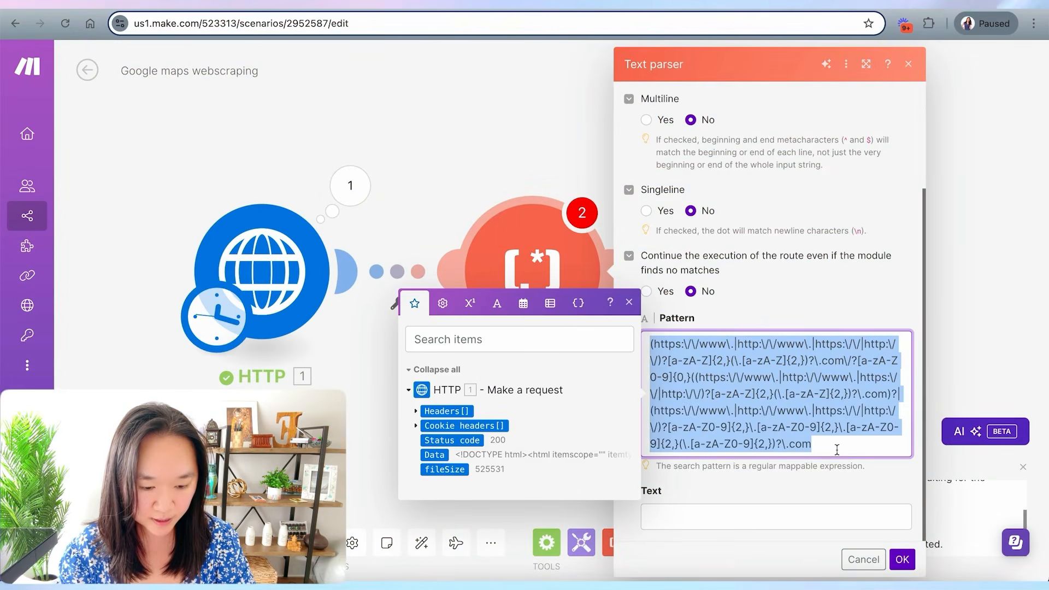
# - Enter the website-URL regular expression as the pattern and map the HTTP Data output into the Text field
pyautogui.moveTo(837, 449); pyautogui.dragTo(650, 344)
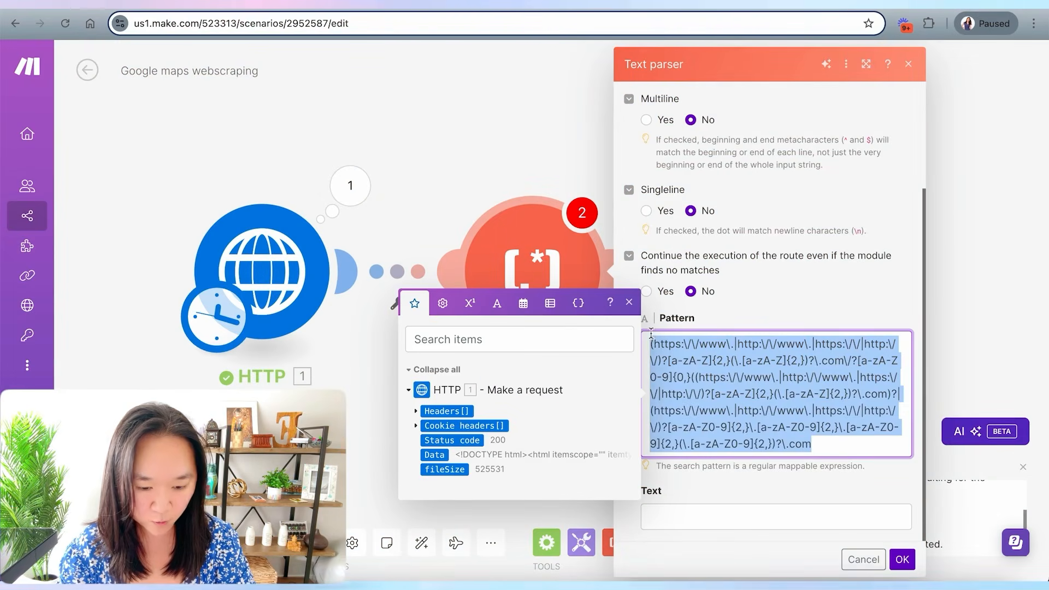
pyautogui.click(661, 518)
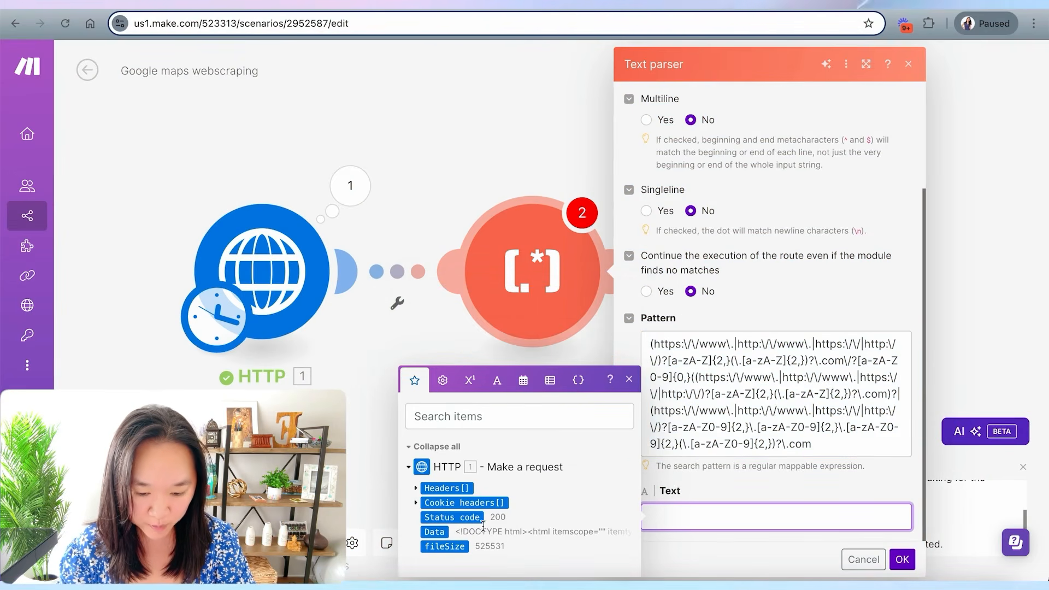
pyautogui.click(435, 533)
# - Set Global match and Multiline to Yes and save the Text parser settings
pyautogui.scroll(3, 683, 433)
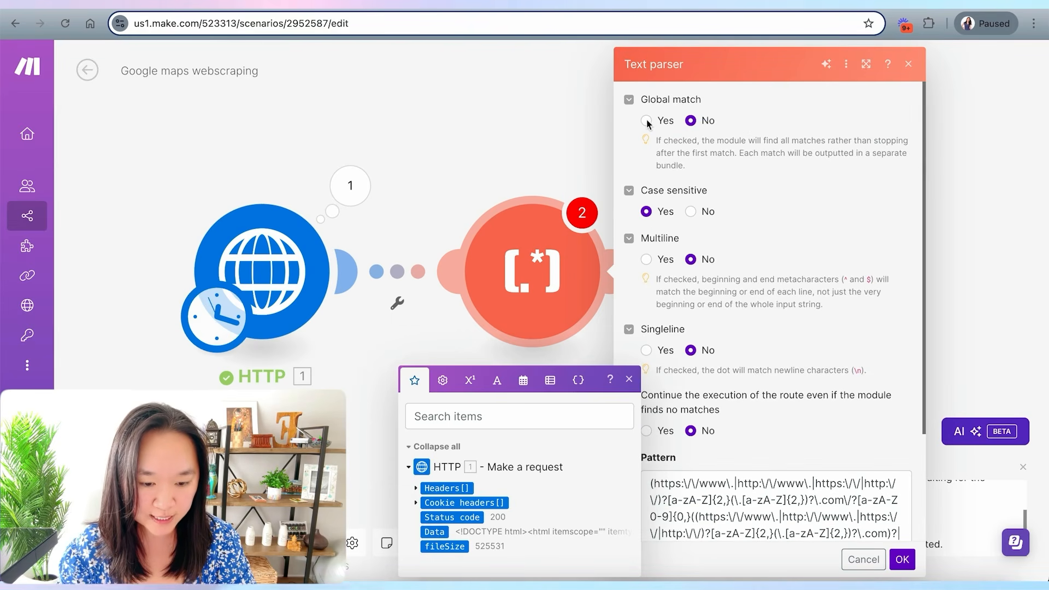
pyautogui.click(646, 121)
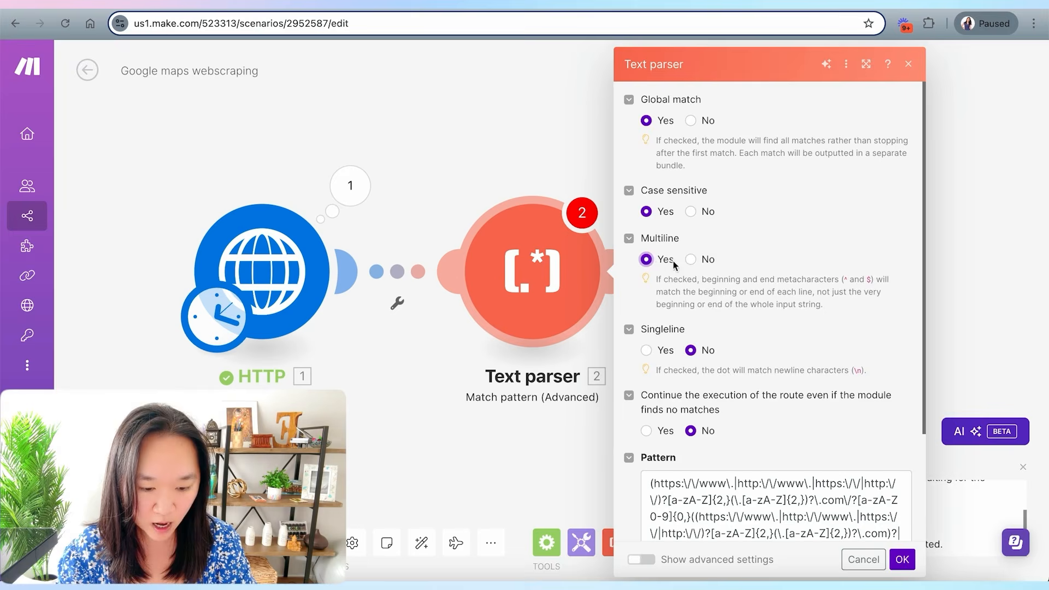
pyautogui.scroll(-3, 674, 264)
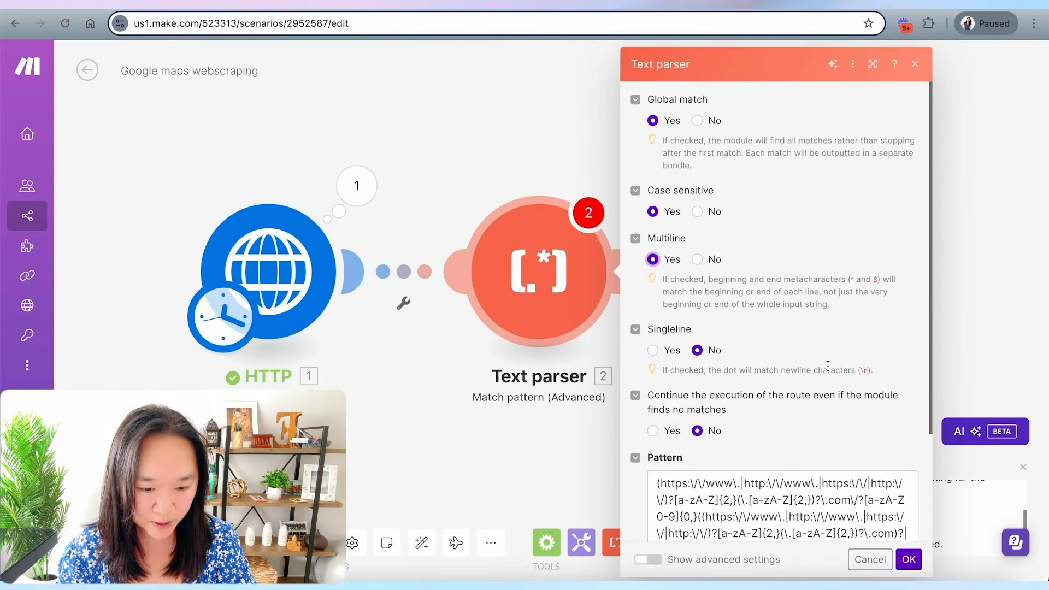
pyautogui.scroll(-3, 873, 485)
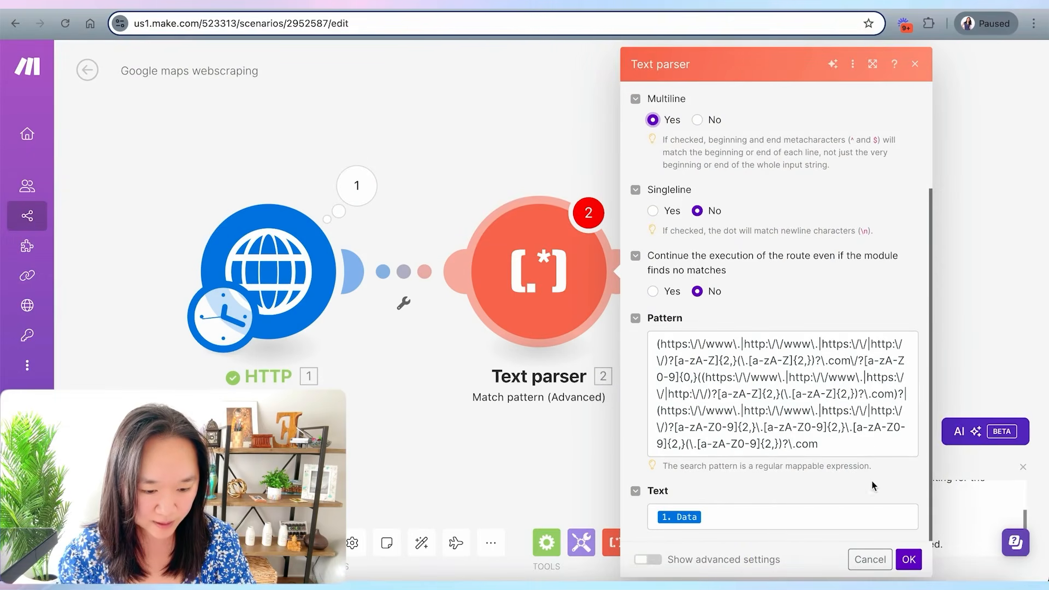
pyautogui.click(909, 559)
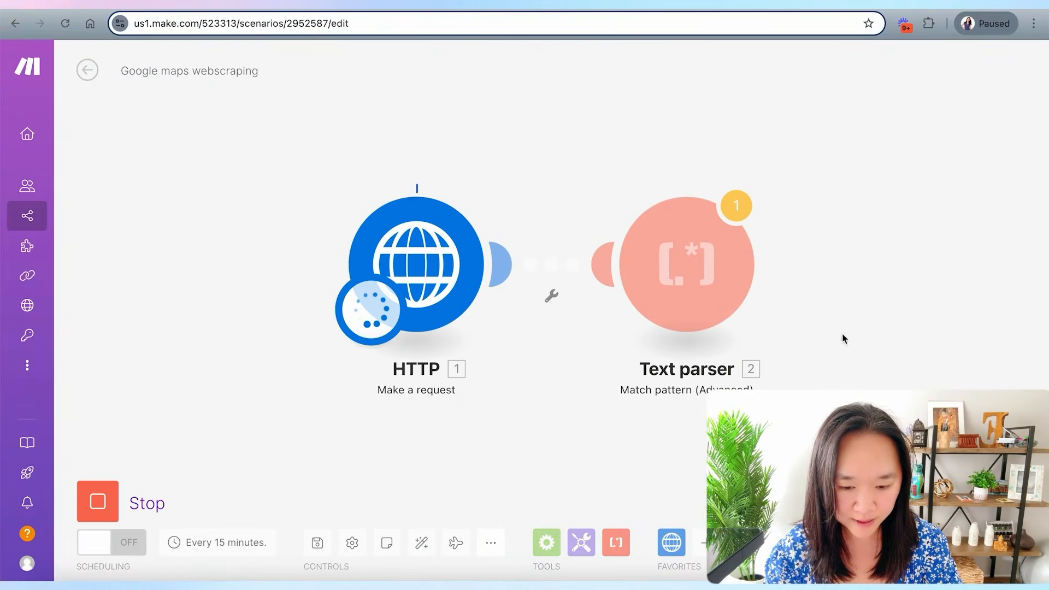
# - Inspect the Text parser's output bundles, expanding the Fallback Match arrays of the last bundles
pyautogui.click(775, 179)
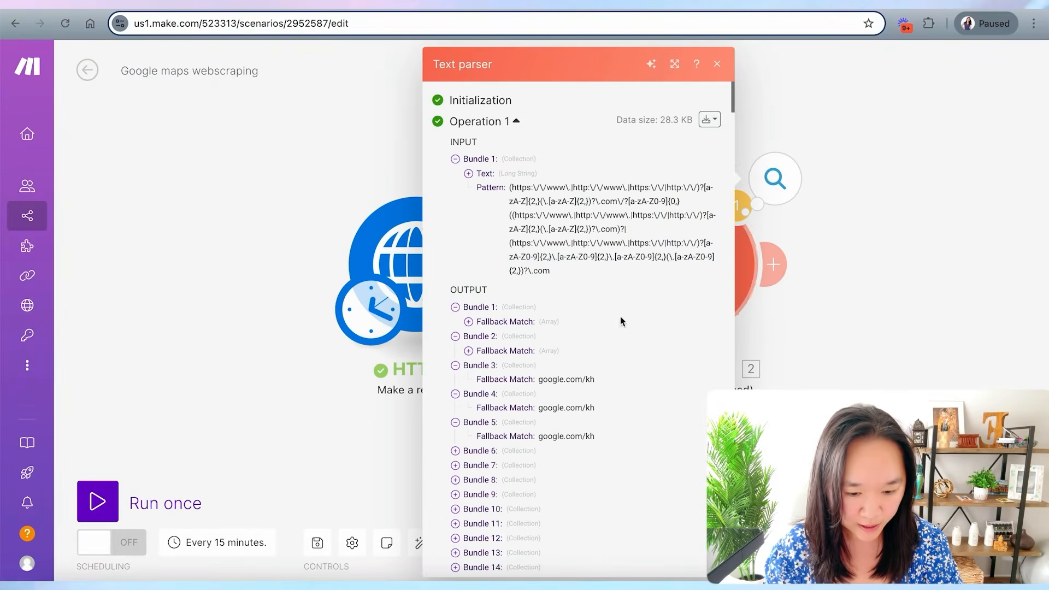
pyautogui.scroll(-6, 522, 270)
pyautogui.scroll(-20, 522, 269)
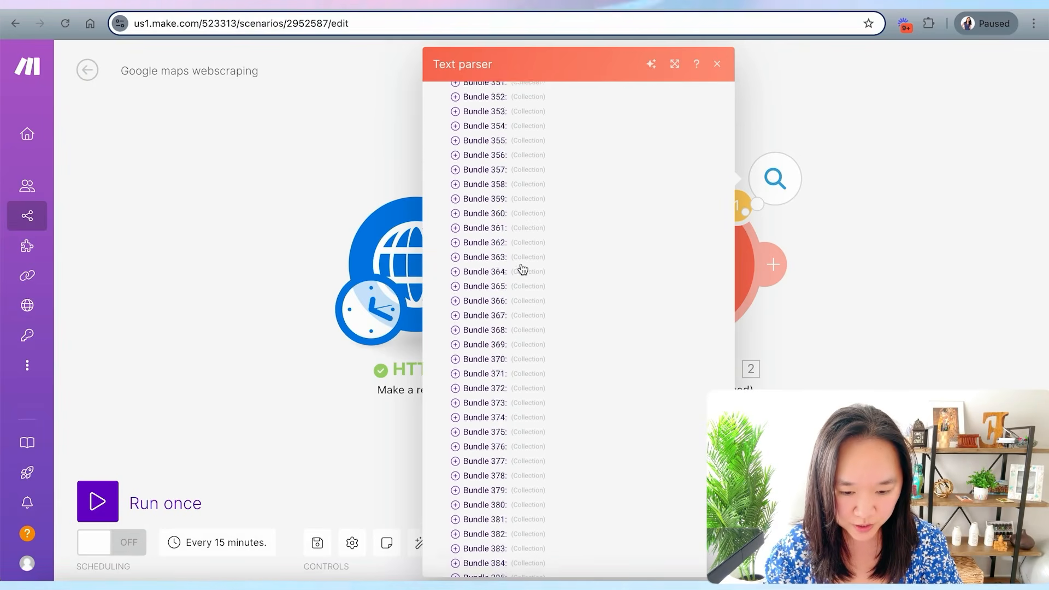
pyautogui.scroll(-20, 522, 270)
pyautogui.click(456, 518)
pyautogui.click(469, 533)
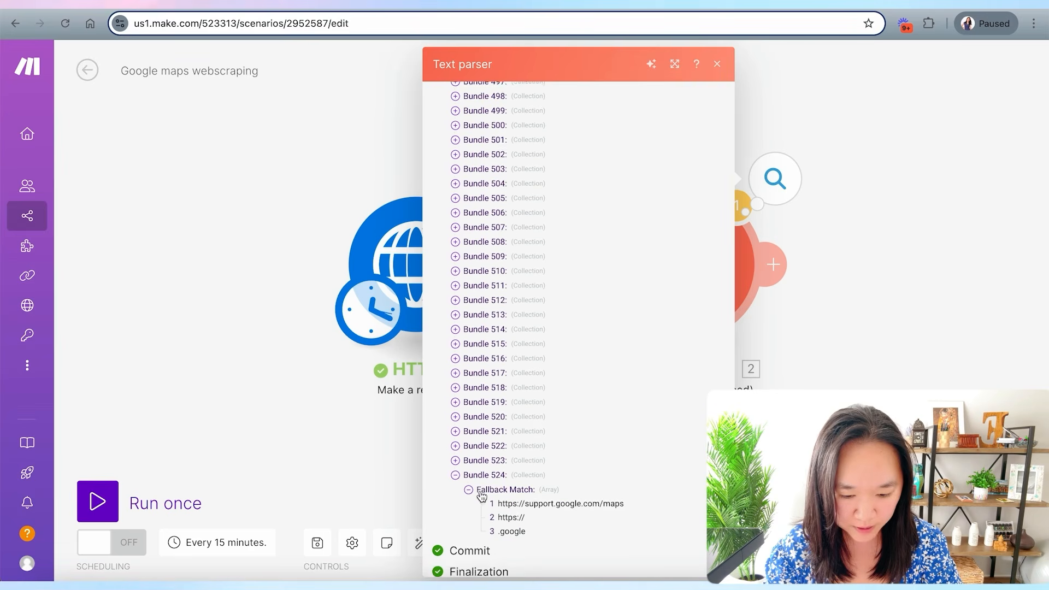
pyautogui.scroll(-1, 481, 495)
pyautogui.click(455, 447)
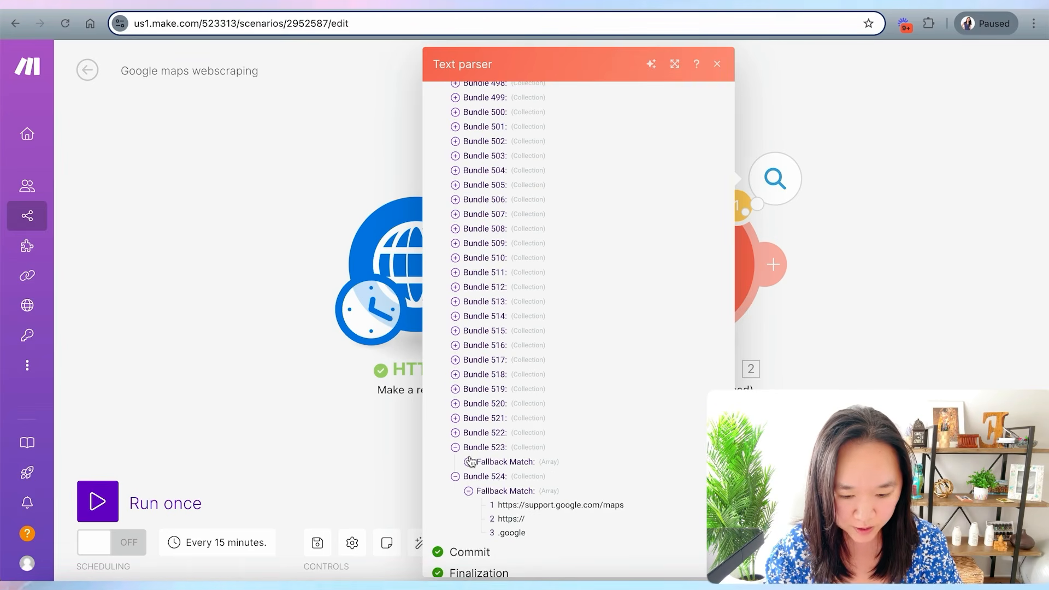
pyautogui.click(468, 462)
pyautogui.scroll(-1, 526, 474)
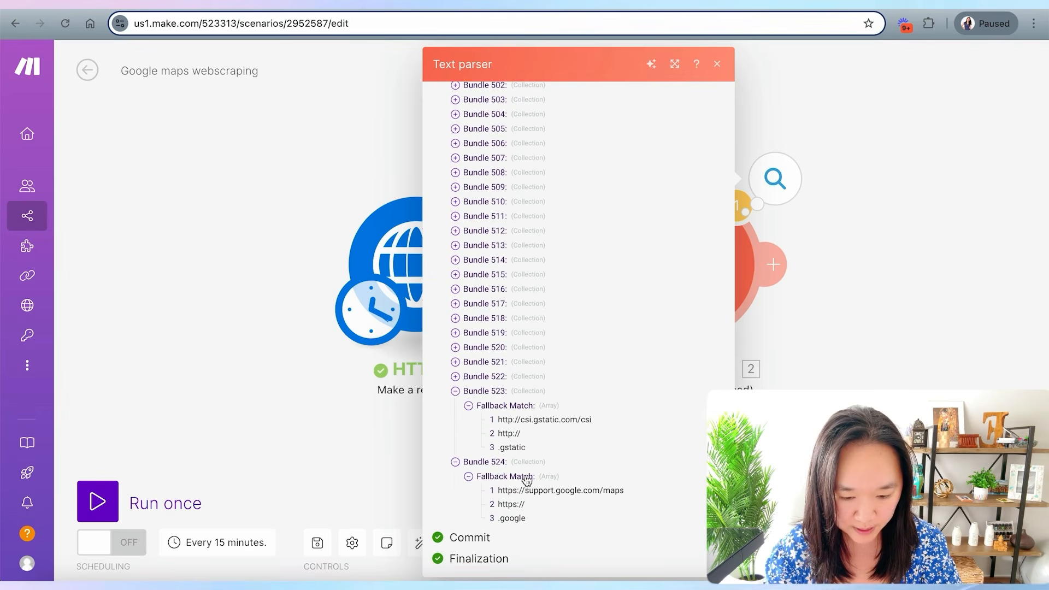
pyautogui.click(455, 376)
pyautogui.click(468, 390)
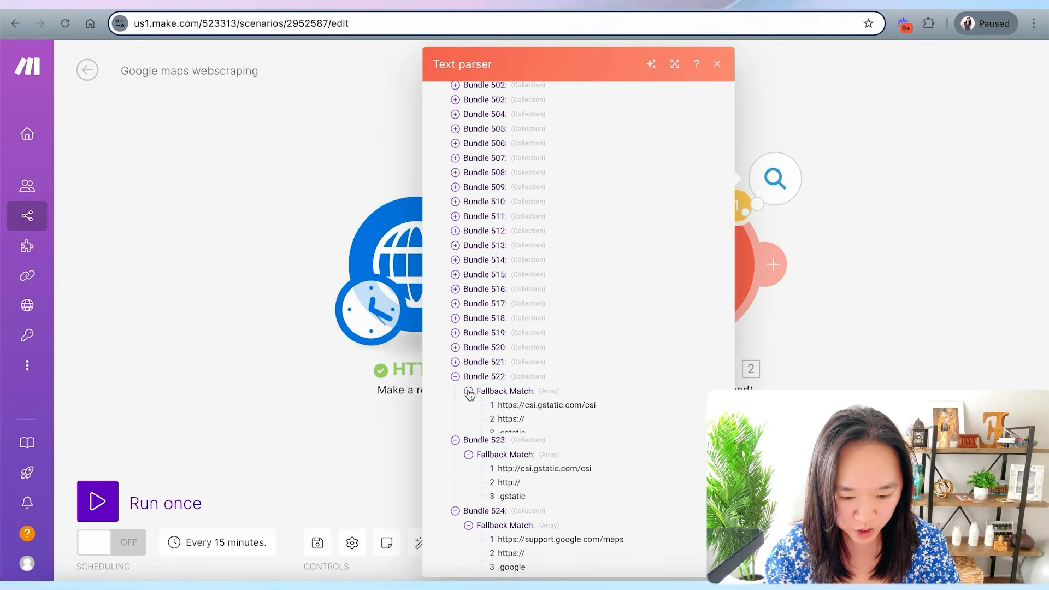
pyautogui.scroll(-1, 538, 492)
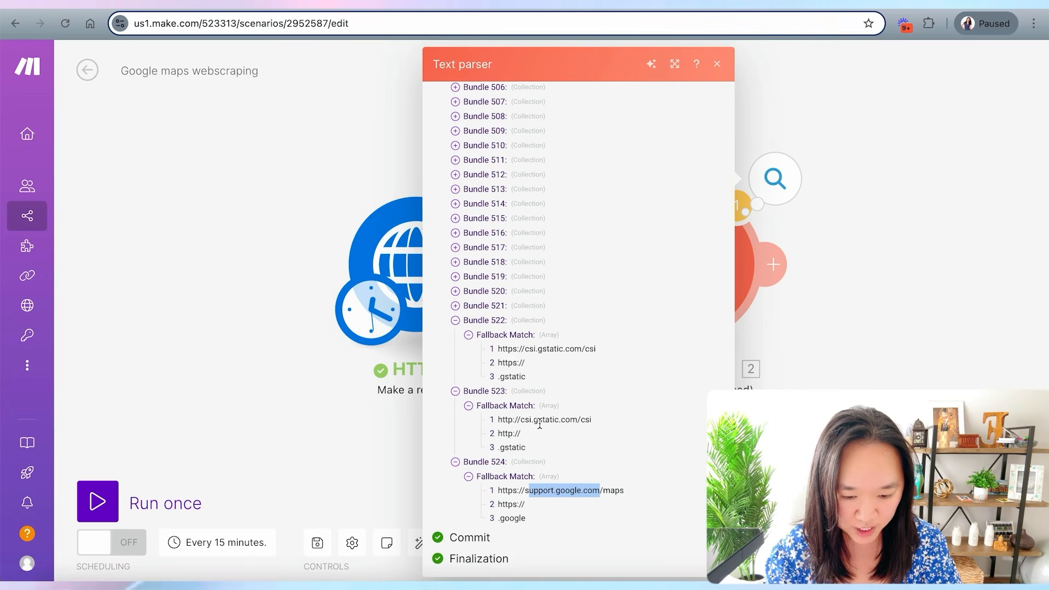
pyautogui.click(455, 306)
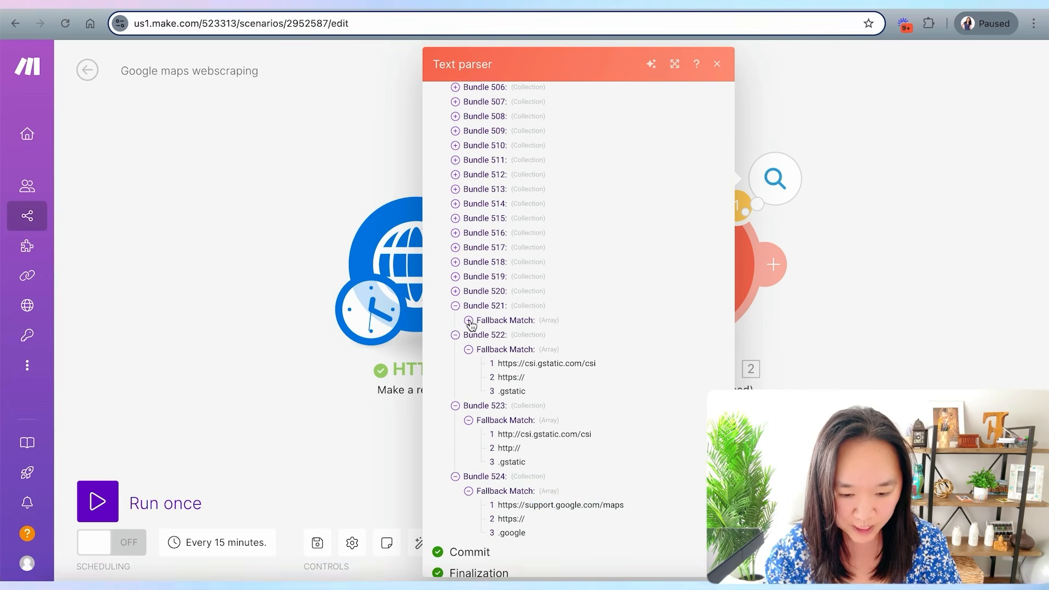
pyautogui.click(468, 321)
pyautogui.scroll(2, 492, 298)
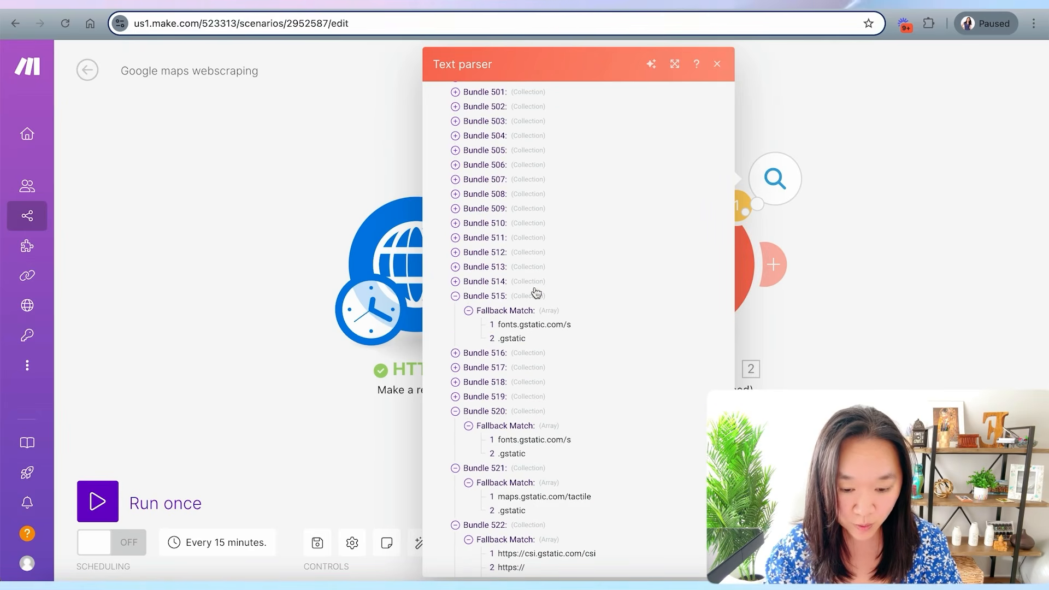
pyautogui.click(456, 282)
pyautogui.click(469, 297)
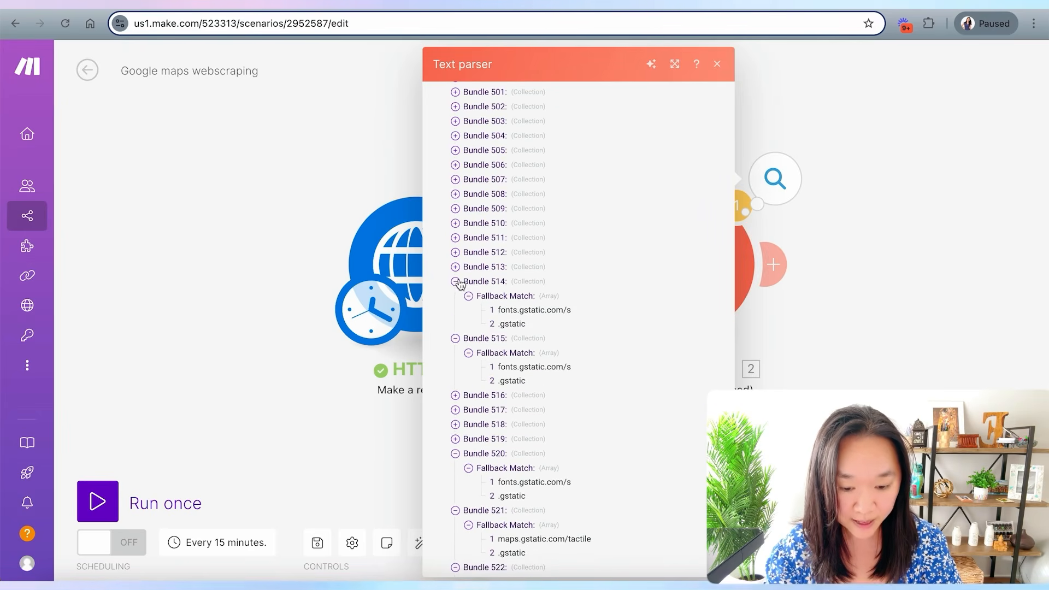
pyautogui.press('Escape')
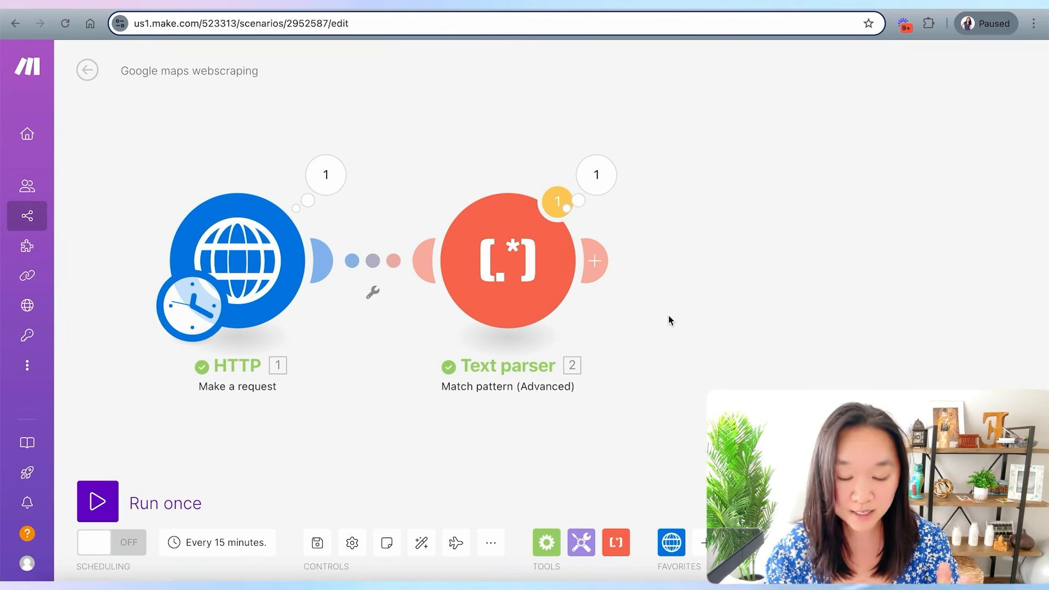
pyautogui.moveTo(679, 290); pyautogui.dragTo(640, 291)
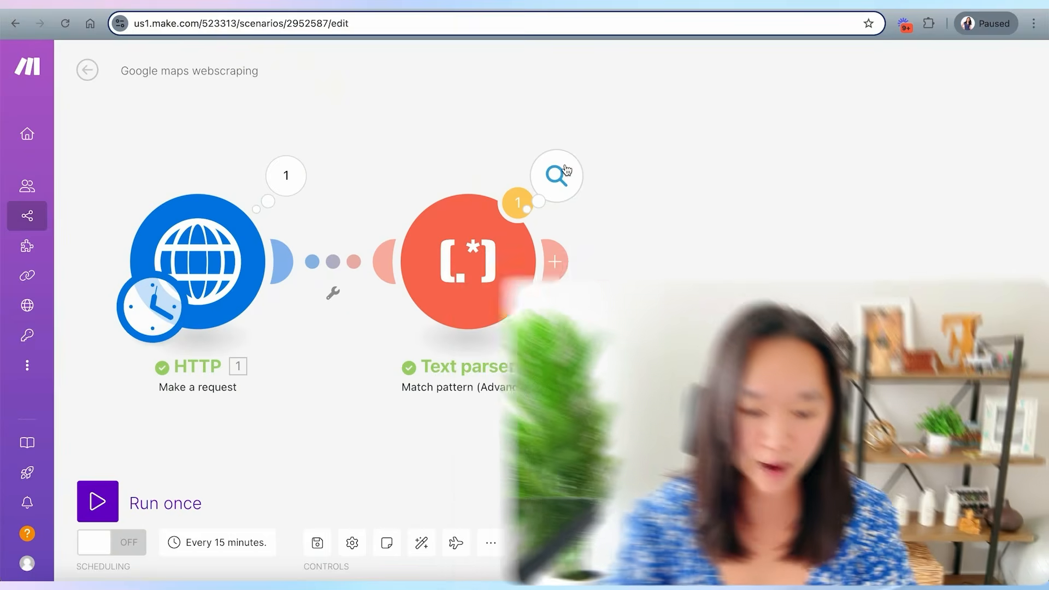
pyautogui.scroll(-20, 753, 328)
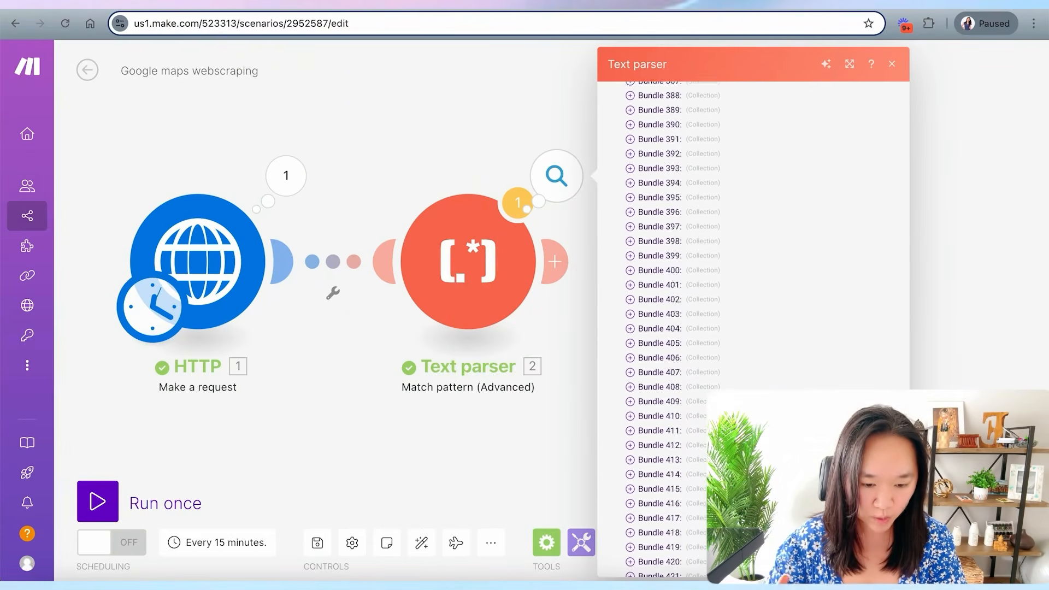
pyautogui.scroll(10, 753, 328)
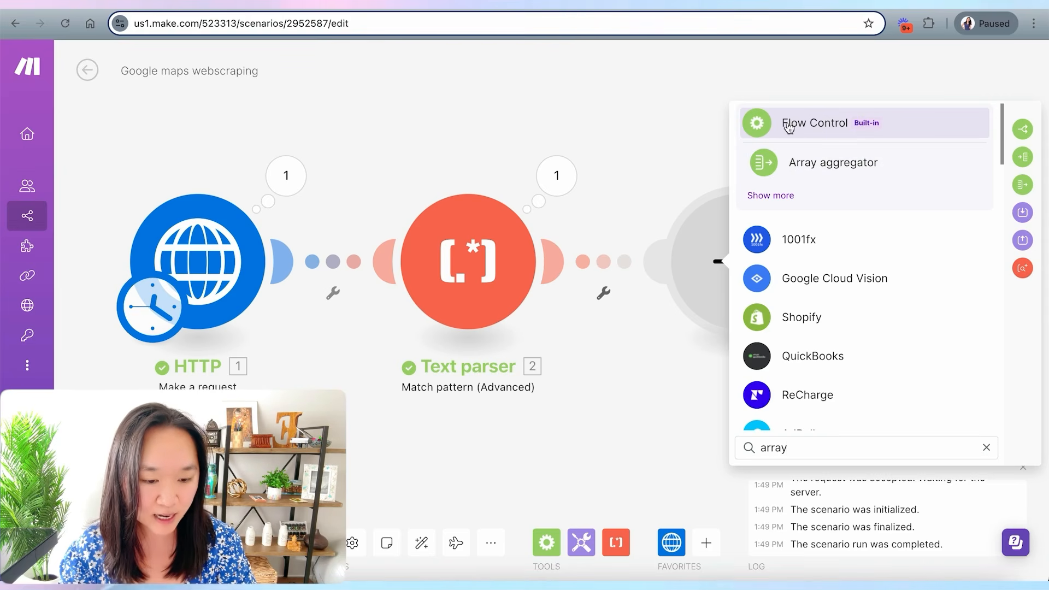
# - Add an Array aggregator with the Text parser as source module and Fallback Match as the aggregated field
pyautogui.click(843, 164)
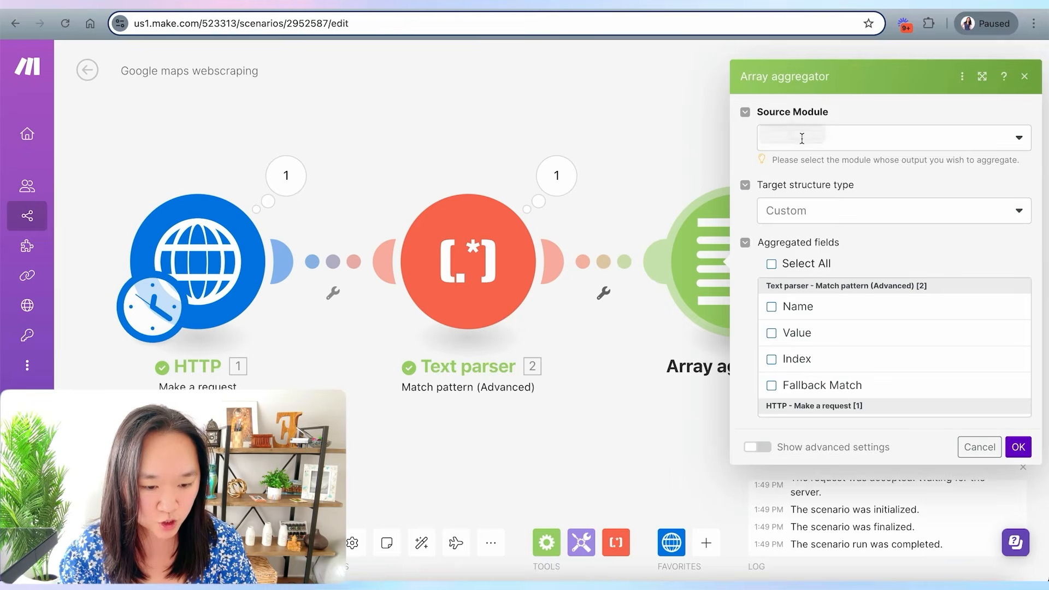
pyautogui.click(807, 141)
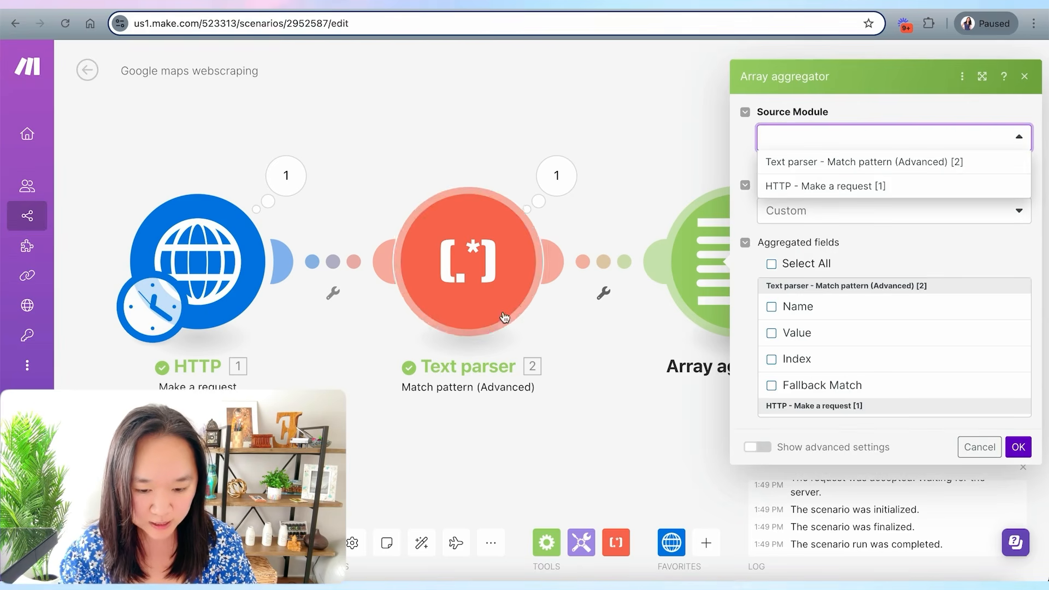
pyautogui.click(788, 161)
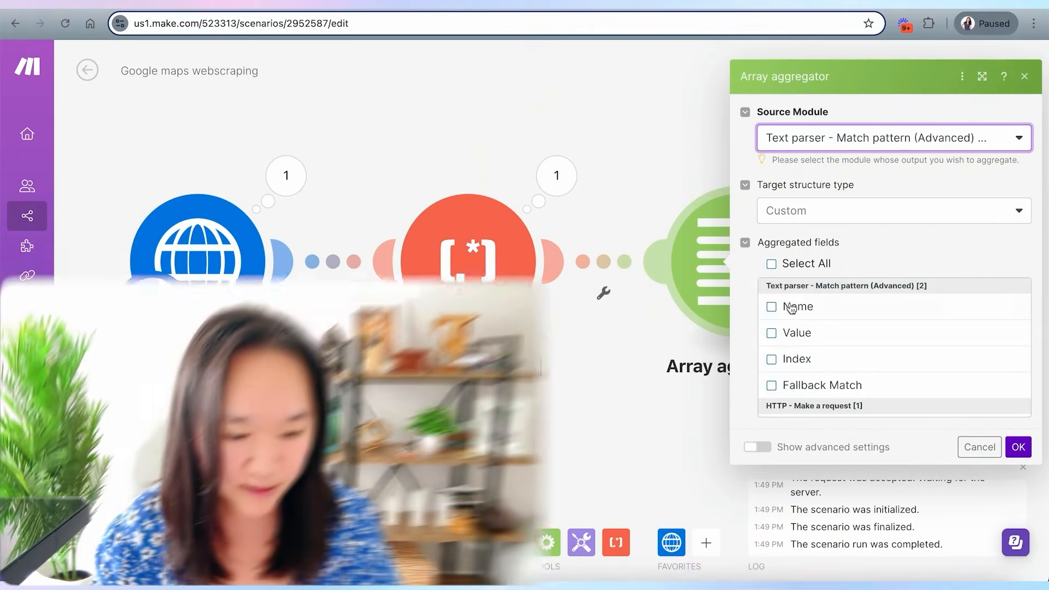
pyautogui.scroll(-1, 786, 356)
pyautogui.scroll(1, 785, 364)
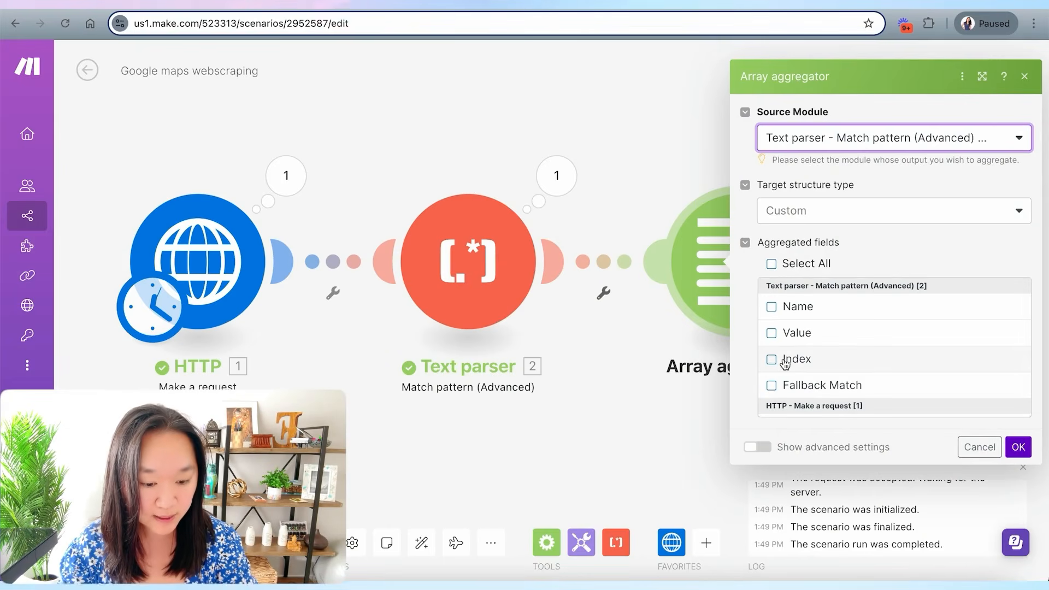
pyautogui.click(771, 386)
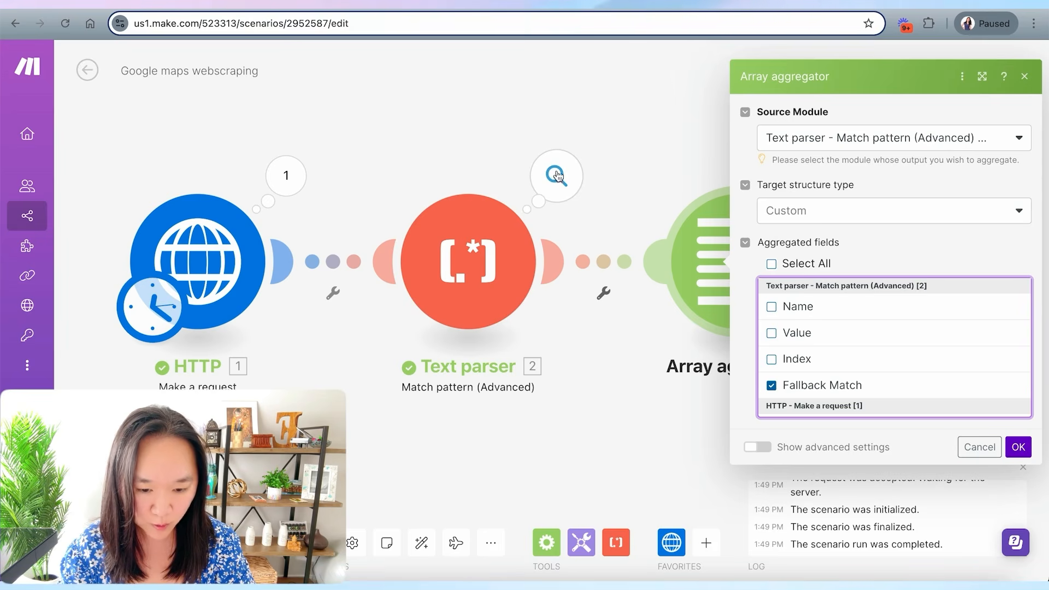
# - Examine the Fallback Match arrays of the first bundles in the Text parser's output
pyautogui.click(555, 176)
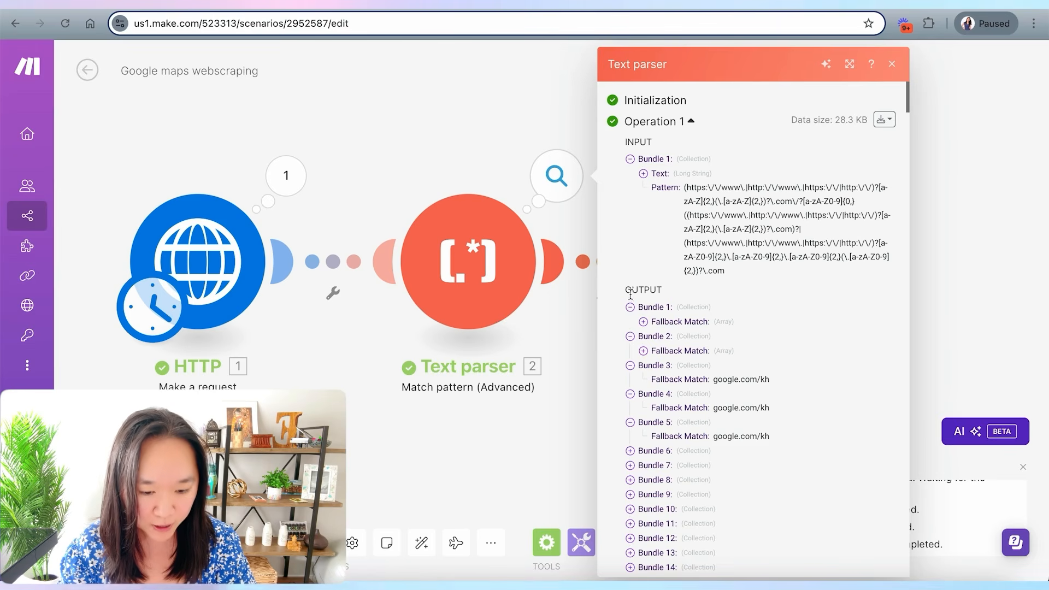
pyautogui.click(645, 322)
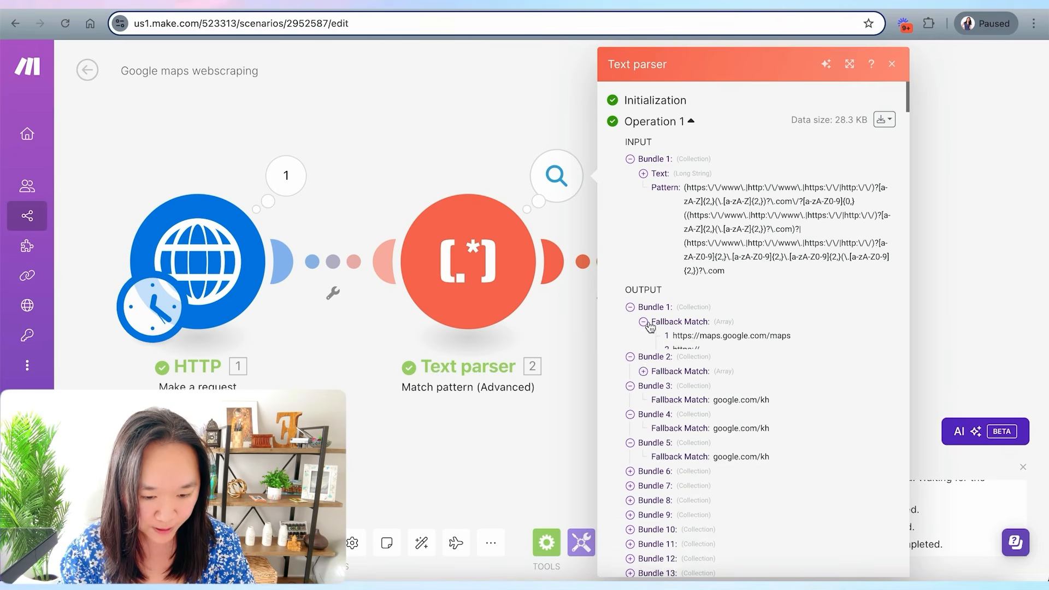
pyautogui.click(698, 323)
pyautogui.click(645, 322)
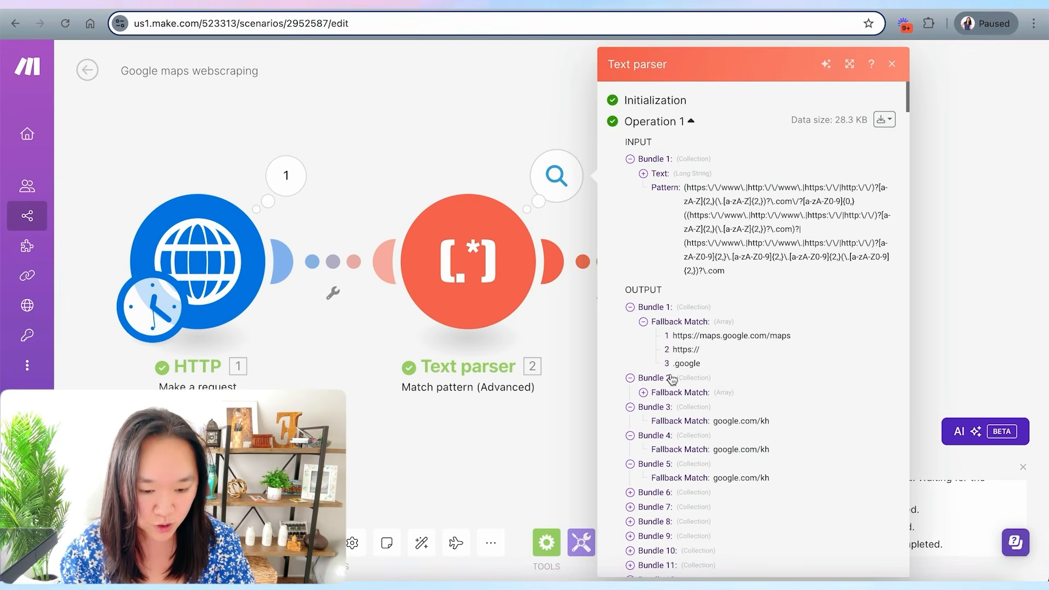
pyautogui.click(645, 393)
pyautogui.click(550, 461)
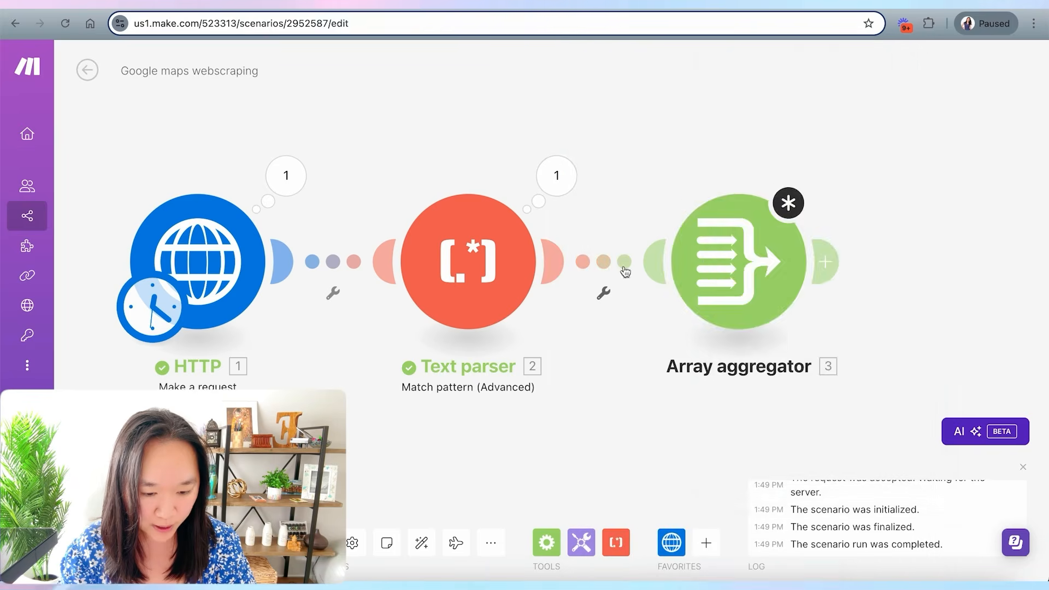
pyautogui.click(718, 264)
pyautogui.scroll(-2, 814, 382)
pyautogui.scroll(2, 814, 385)
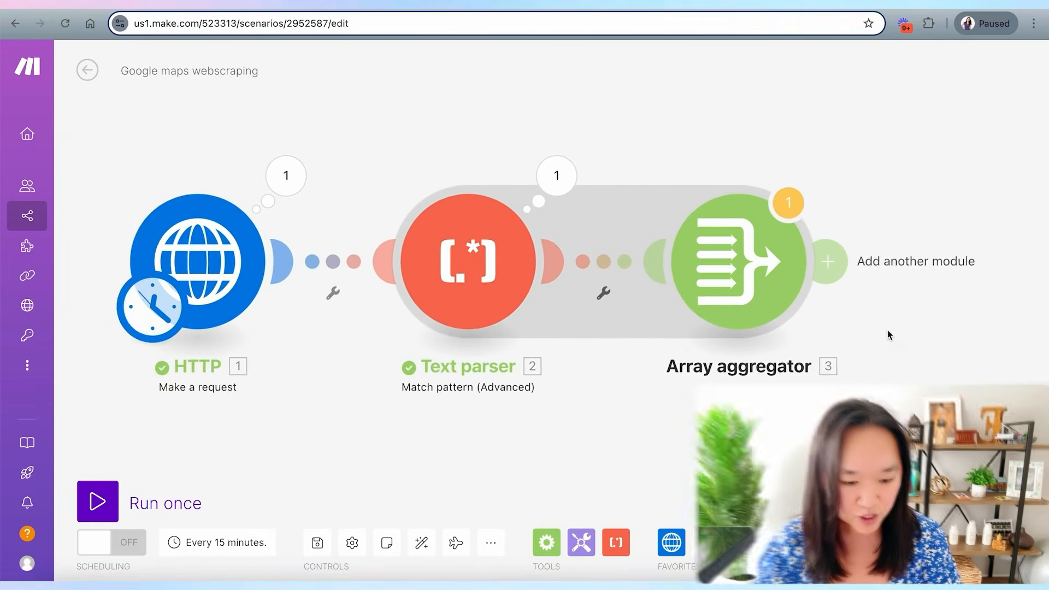
pyautogui.scroll(5, 888, 330)
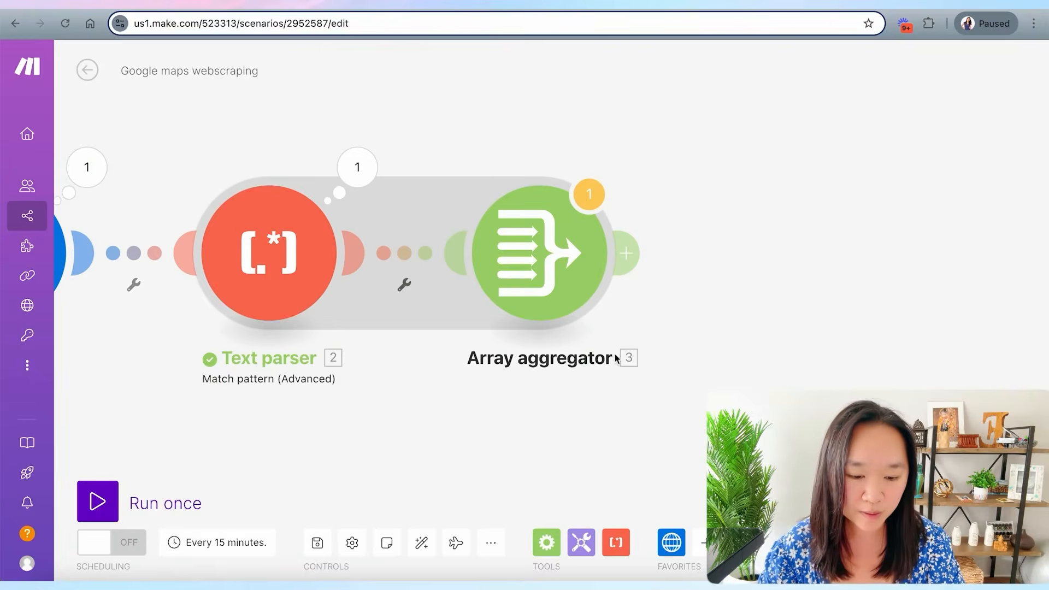
pyautogui.click(626, 253)
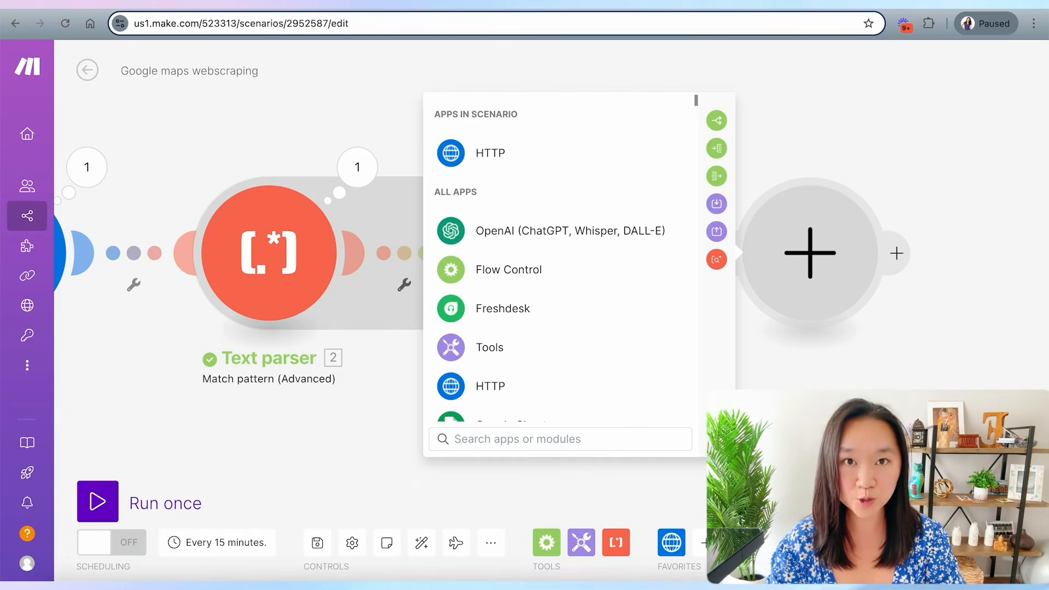
pyautogui.write('repeat')
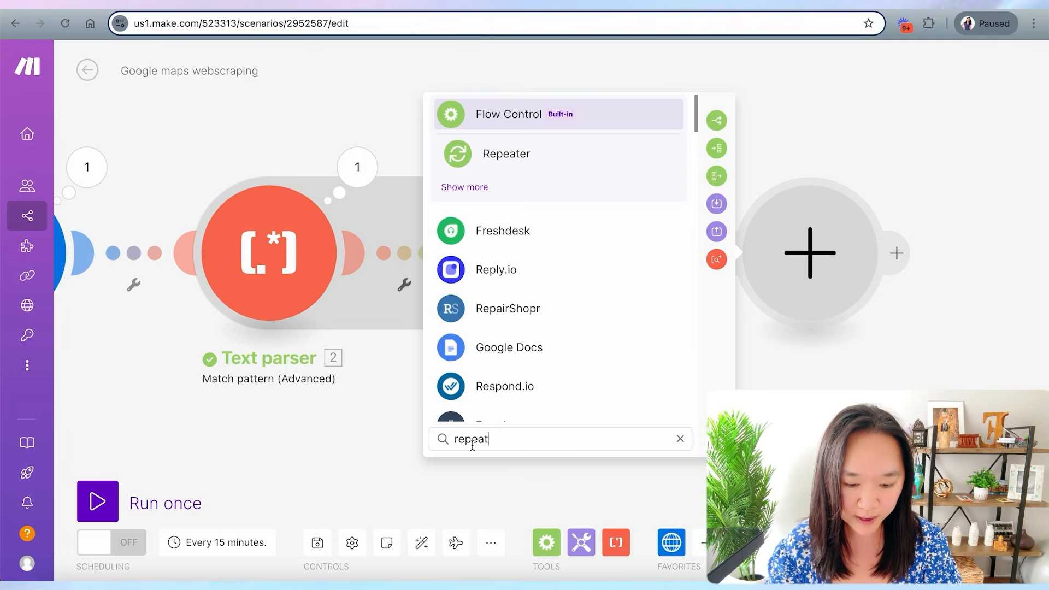
pyautogui.click(508, 471)
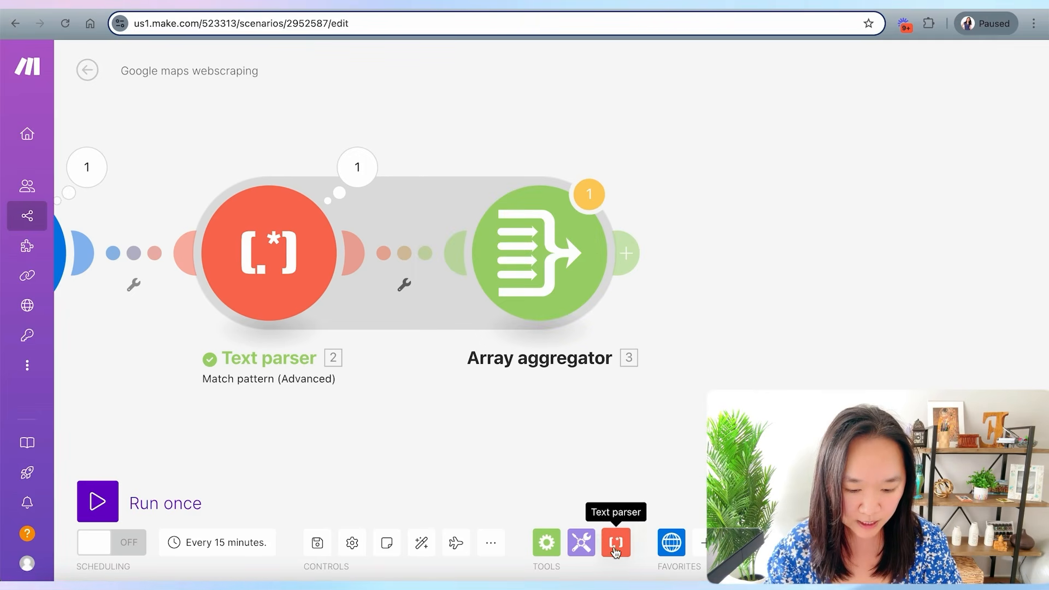
# - Add a Flow Control Repeater module after the Array aggregator
pyautogui.click(547, 543)
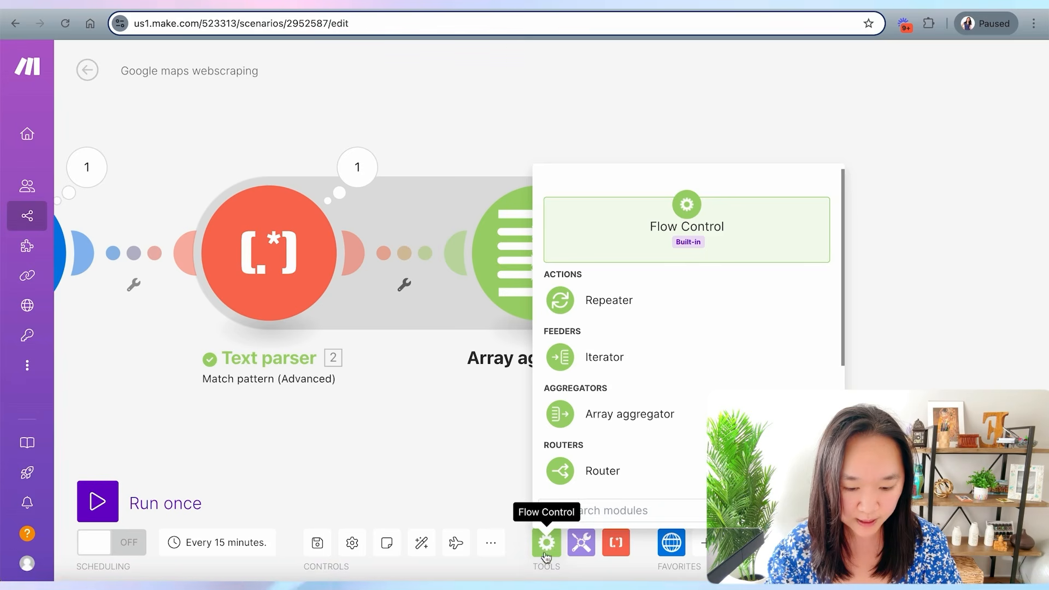
pyautogui.click(615, 301)
pyautogui.scroll(-5, 661, 270)
pyautogui.moveTo(651, 358); pyautogui.dragTo(500, 328)
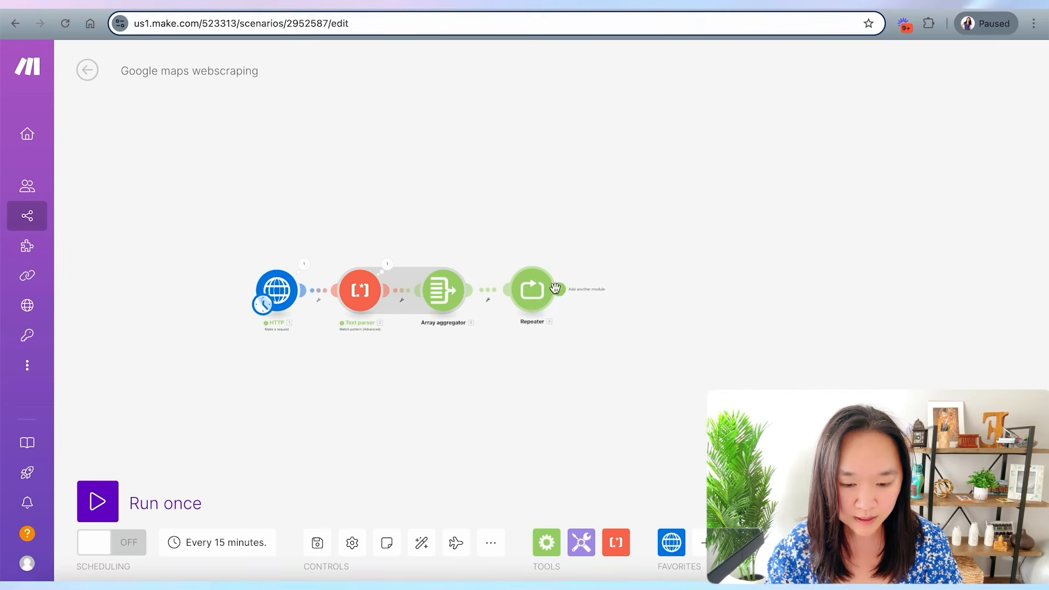
pyautogui.scroll(5, 451, 355)
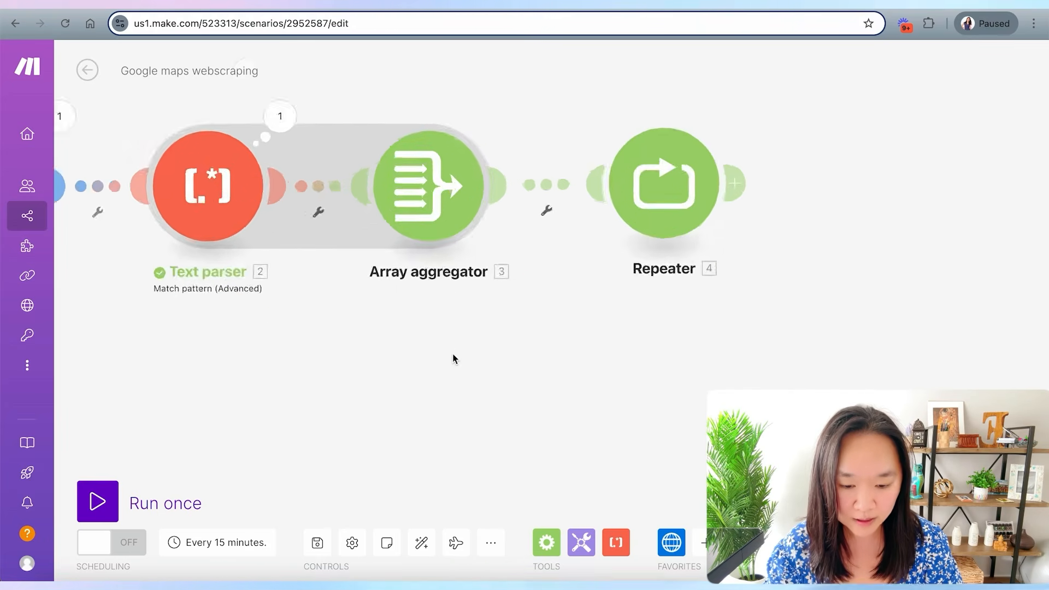
pyautogui.scroll(-3, 452, 355)
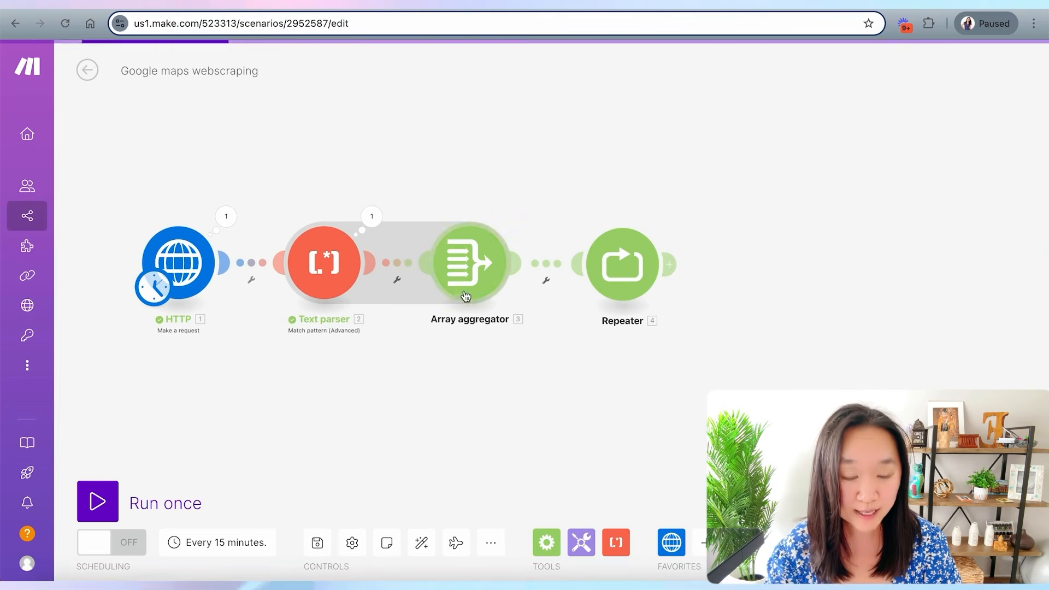
# - Set the Repeater's Repeats to the Array aggregator's __IMTAGGLENGTH__ value with Initial value 1, and save it
pyautogui.click(635, 268)
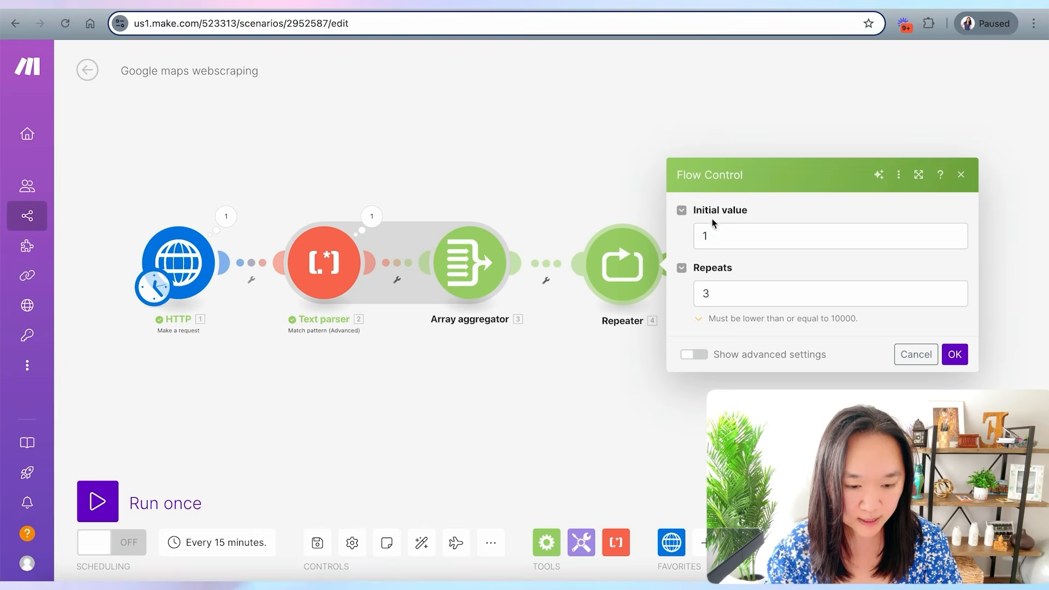
pyautogui.click(545, 274)
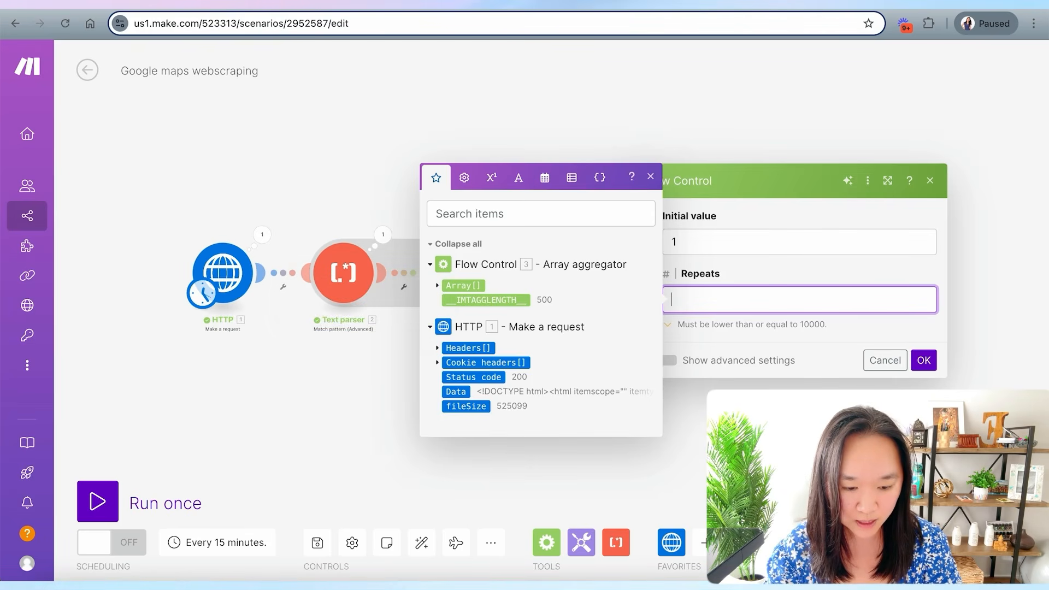
pyautogui.click(500, 301)
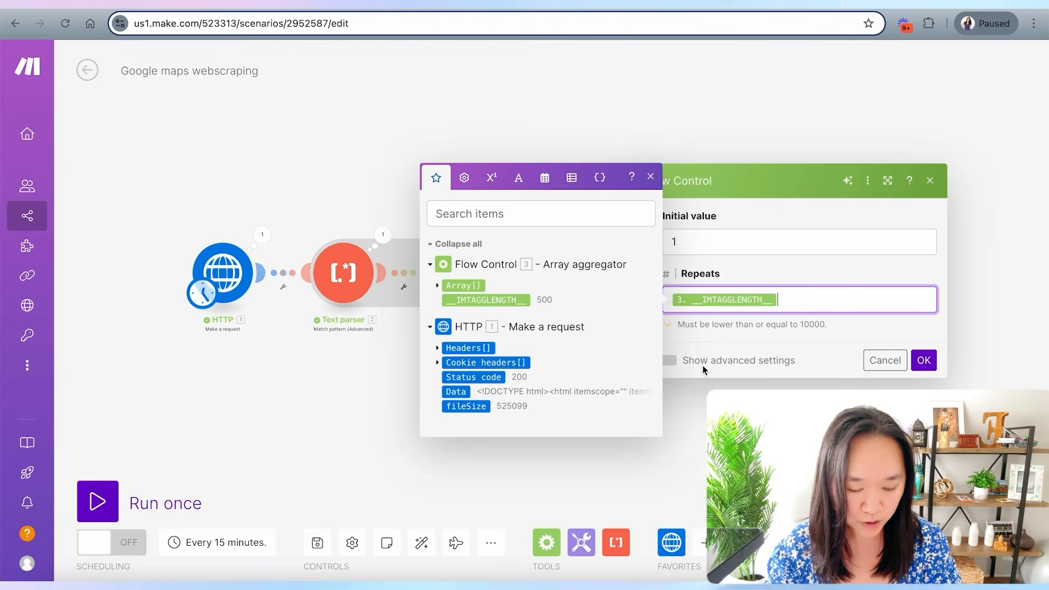
pyautogui.click(936, 360)
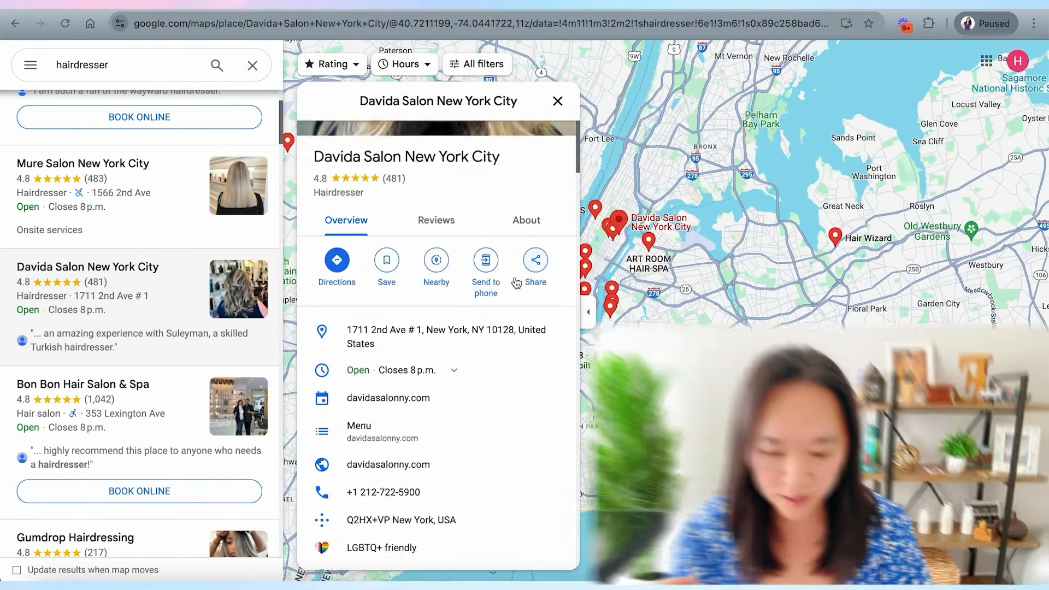
# - Browse the Google Maps hairdresser results and open the Bon Bon Hair Salon & Spa listing
pyautogui.scroll(-5, 515, 282)
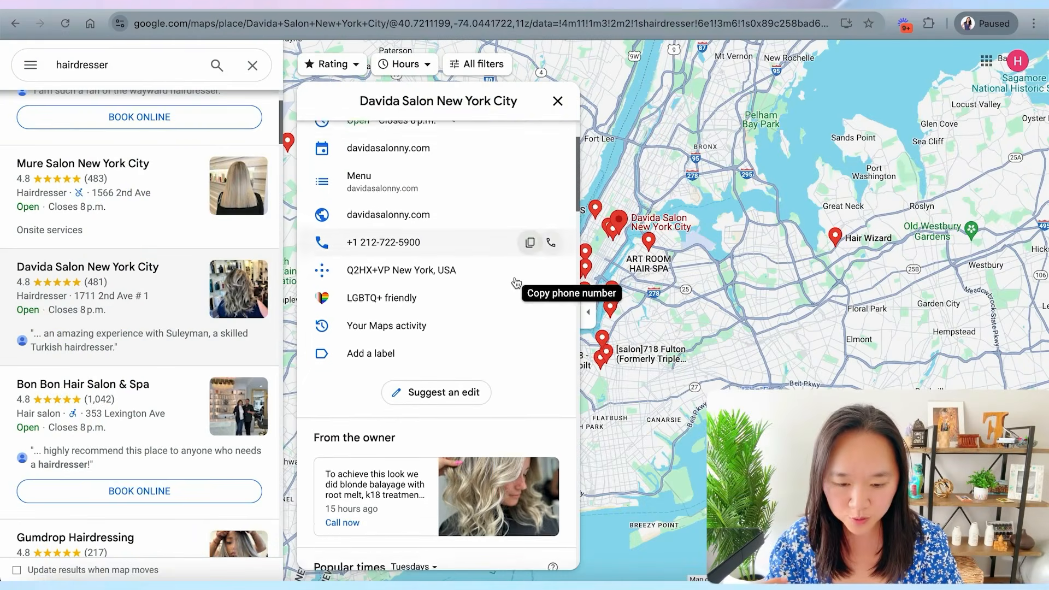
pyautogui.click(104, 416)
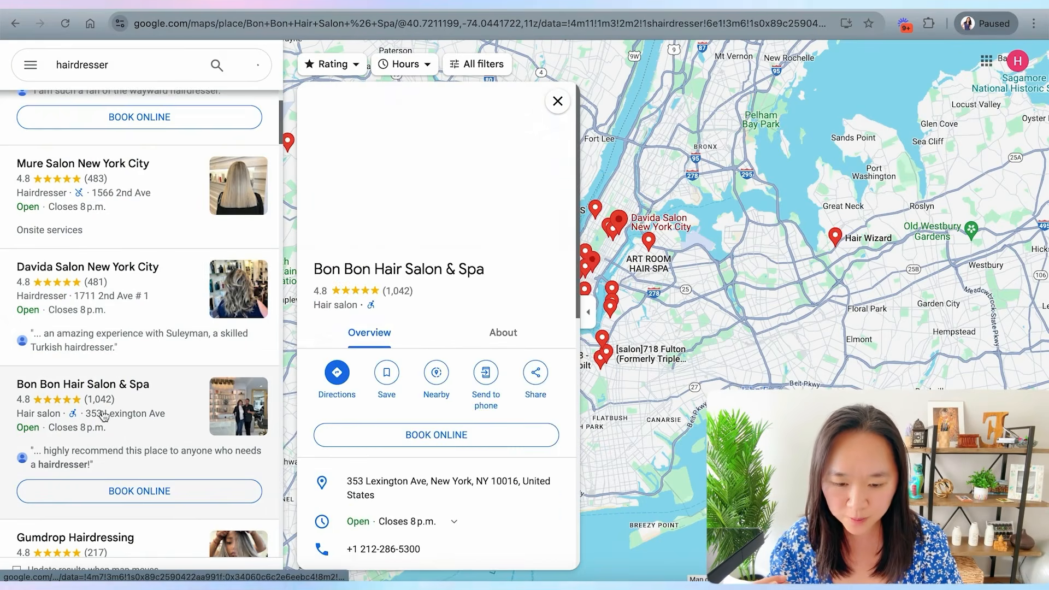
pyautogui.scroll(-6, 463, 274)
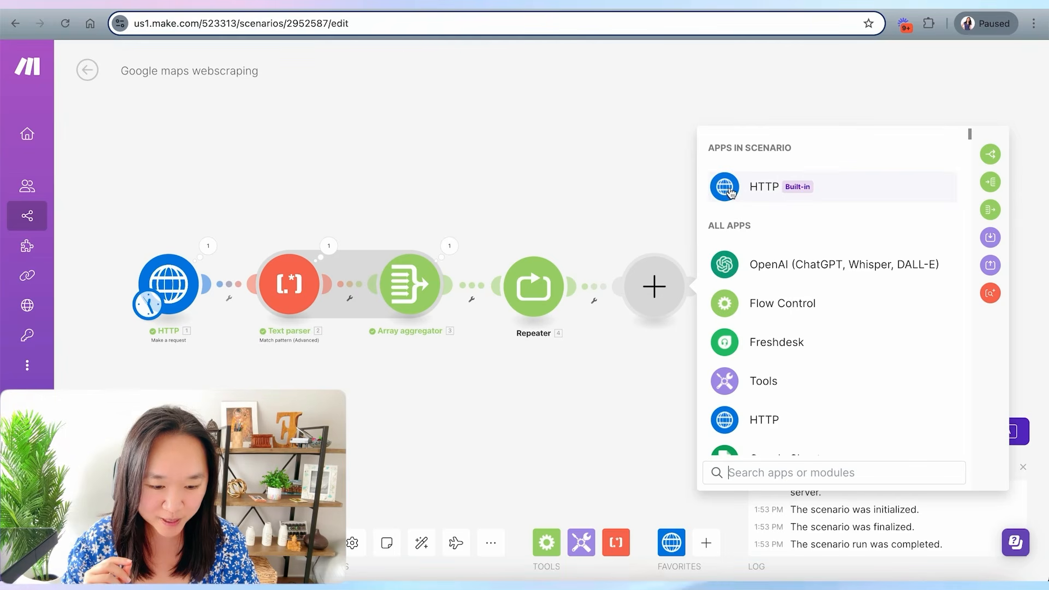
# - Add an HTTP Make a request module after the Repeater
pyautogui.click(728, 189)
pyautogui.scroll(-5, 813, 278)
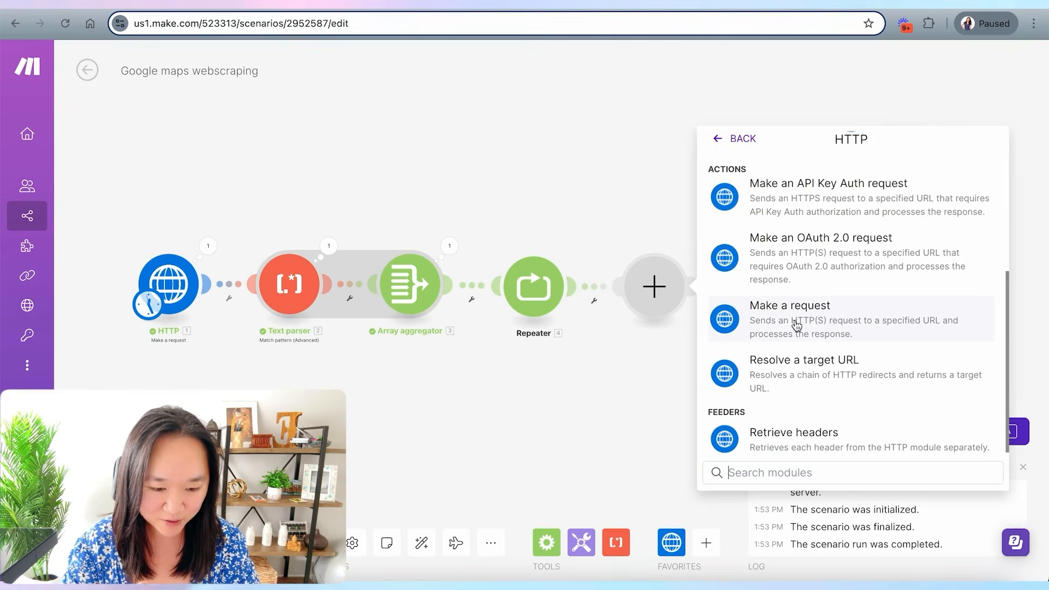
pyautogui.click(796, 326)
pyautogui.moveTo(641, 294); pyautogui.dragTo(699, 293)
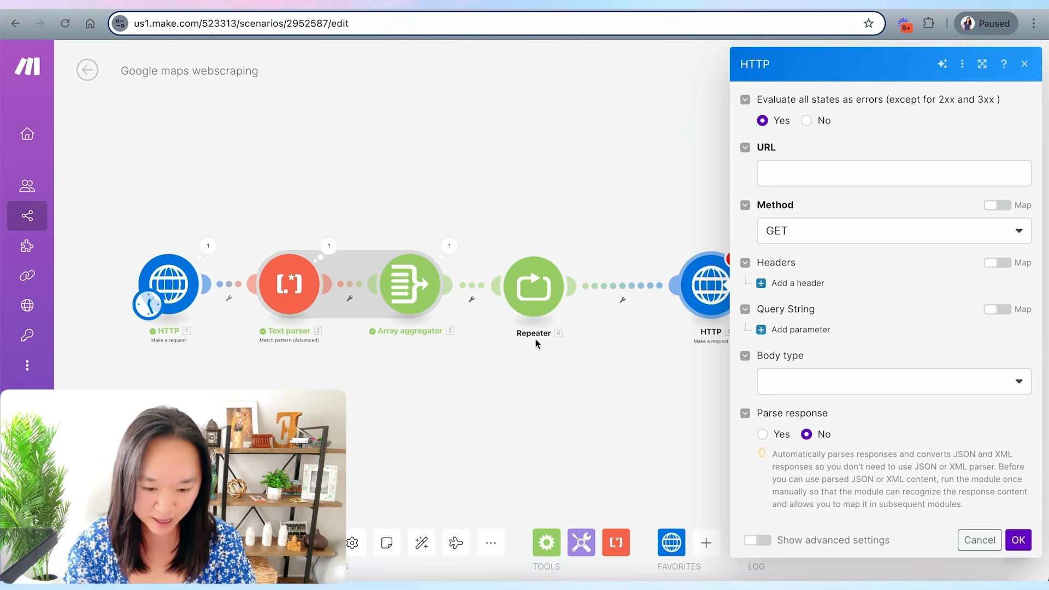
# - Set the HTTP module's URL to the aggregator's Array item at the Repeater's i, Fallback Match element 1
pyautogui.click(776, 173)
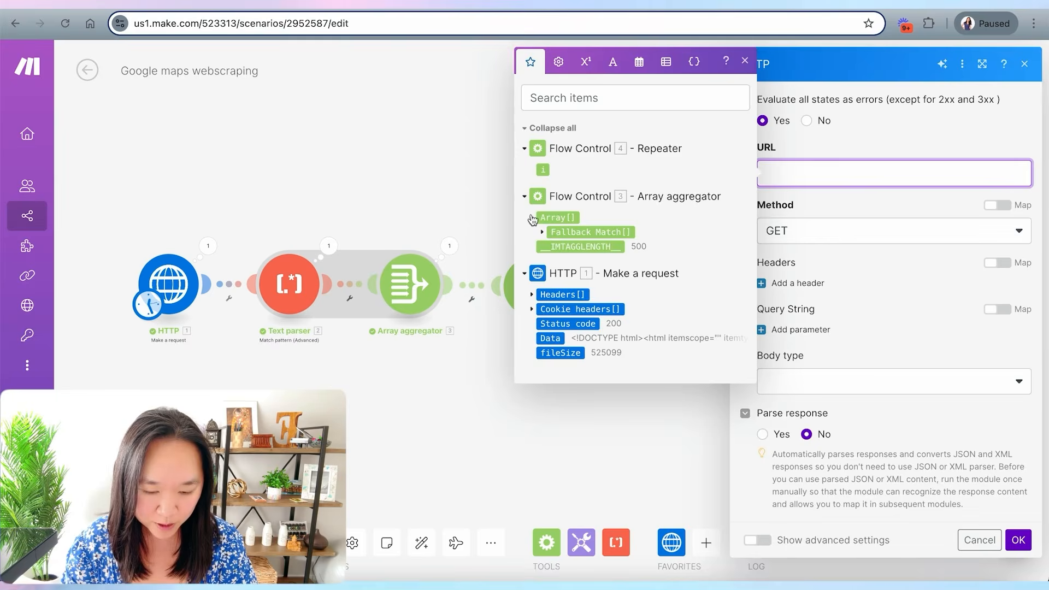
pyautogui.click(543, 232)
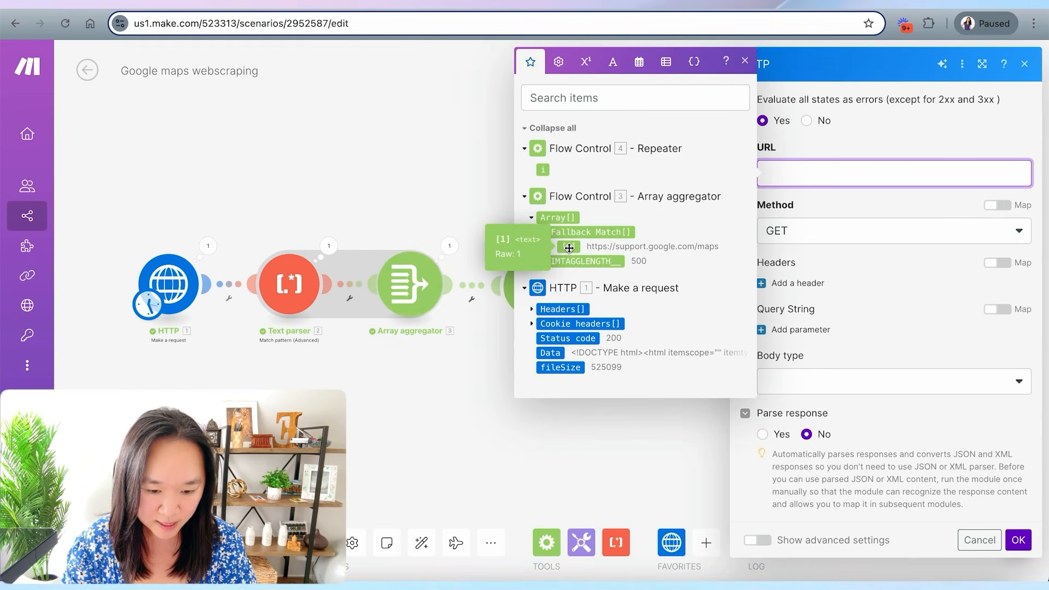
pyautogui.click(569, 247)
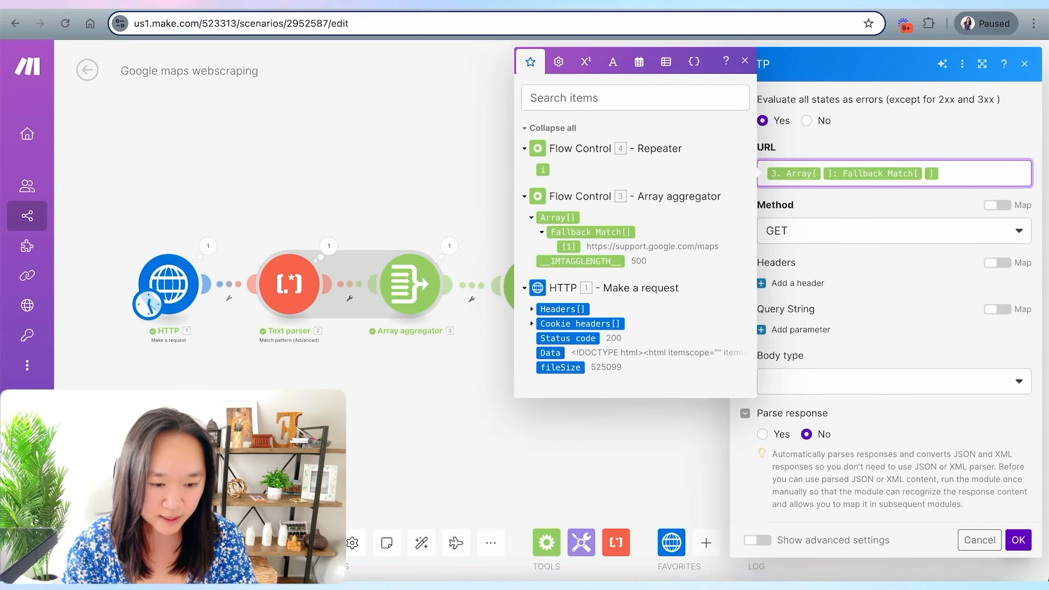
pyautogui.click(542, 170)
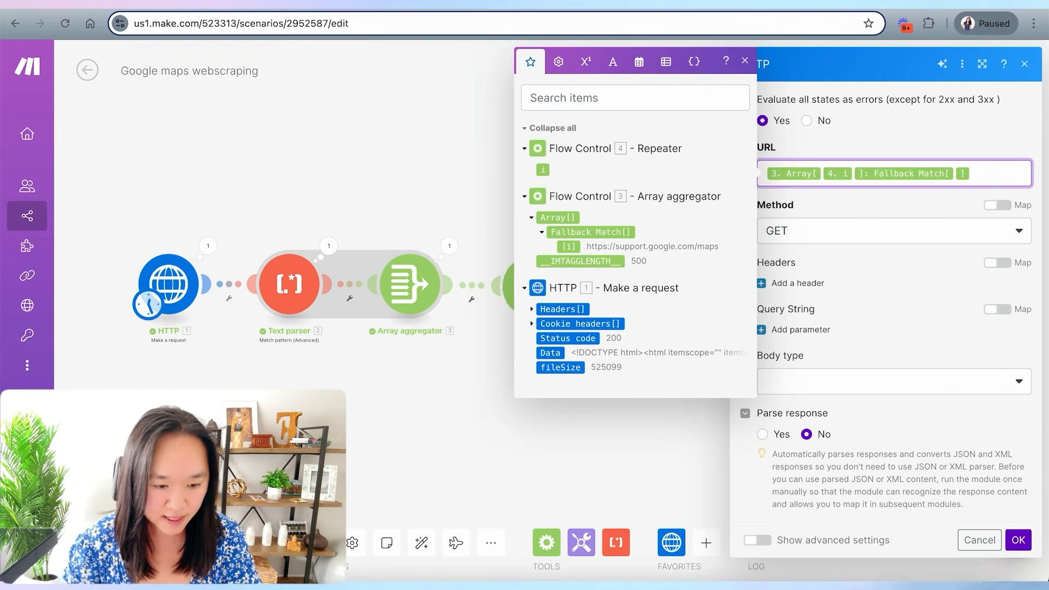
pyautogui.write('1')
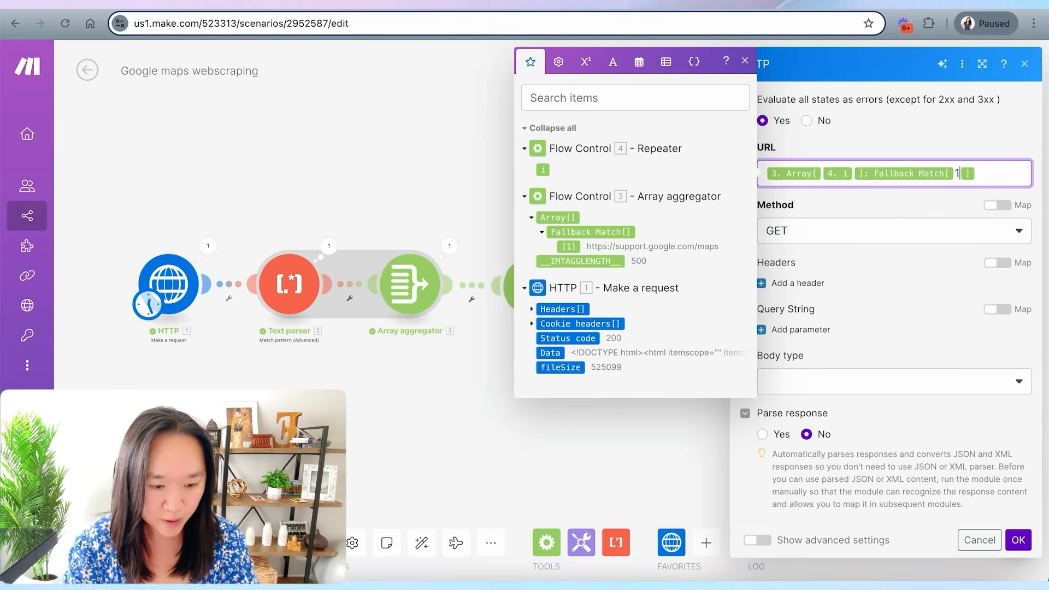
pyautogui.click(541, 455)
pyautogui.click(538, 305)
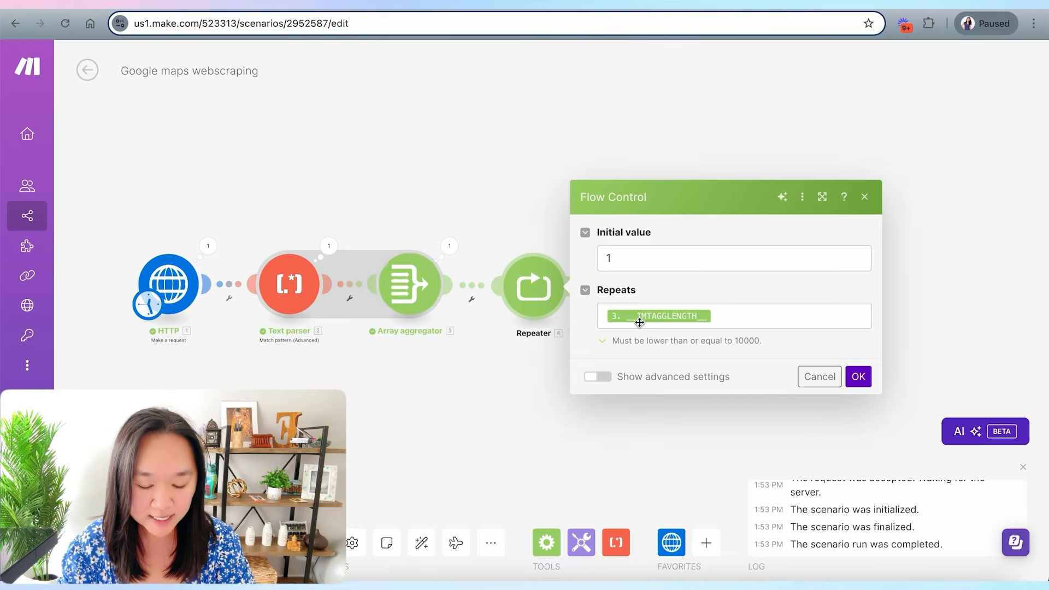
pyautogui.click(464, 379)
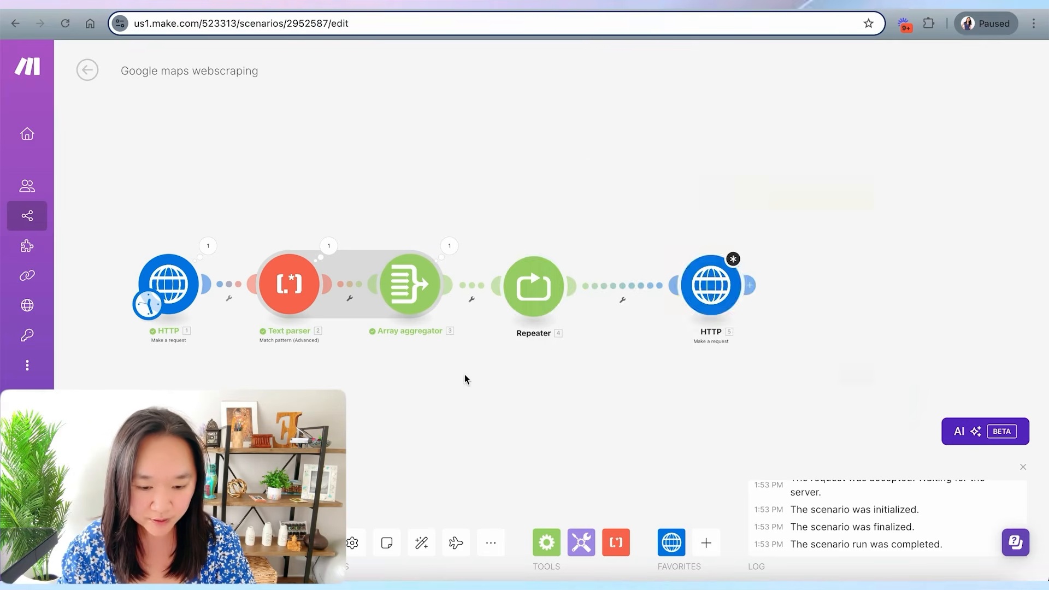
# - Set the HTTP module's Parse response to Yes and save the module
pyautogui.click(711, 295)
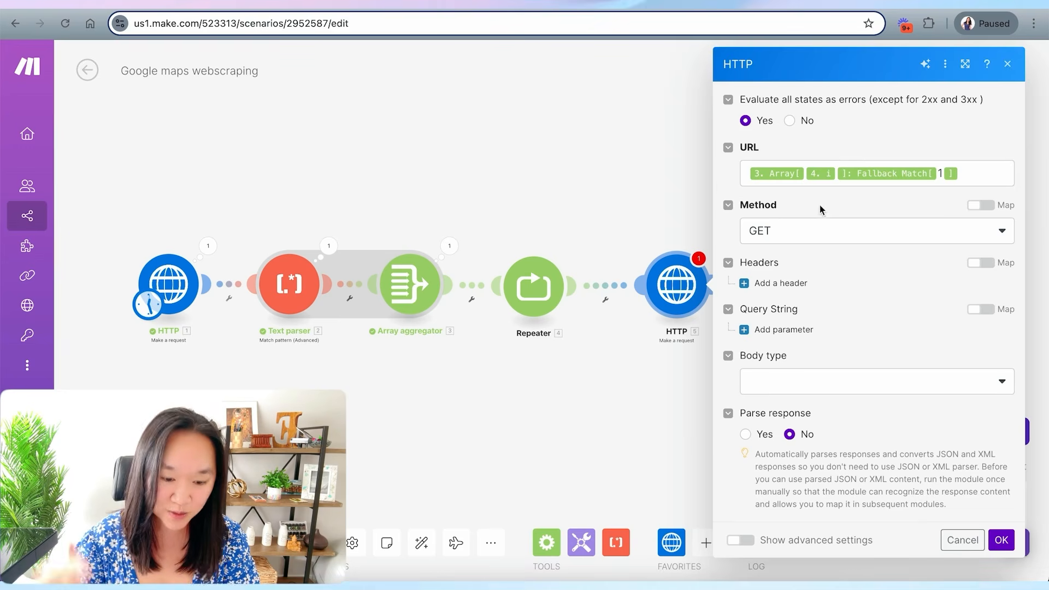
pyautogui.click(748, 436)
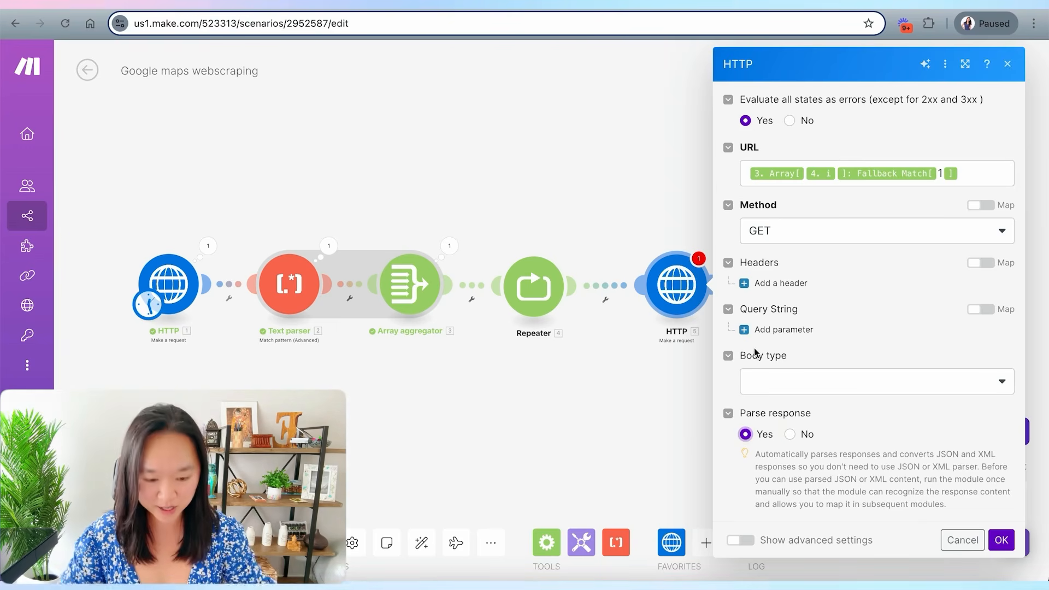
pyautogui.click(1001, 540)
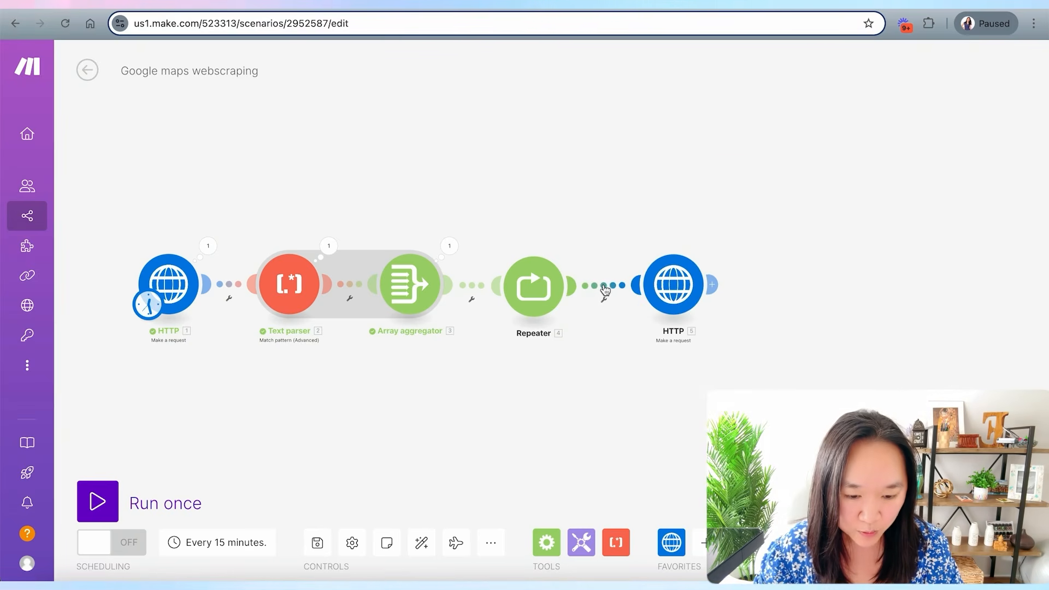
pyautogui.click(604, 289)
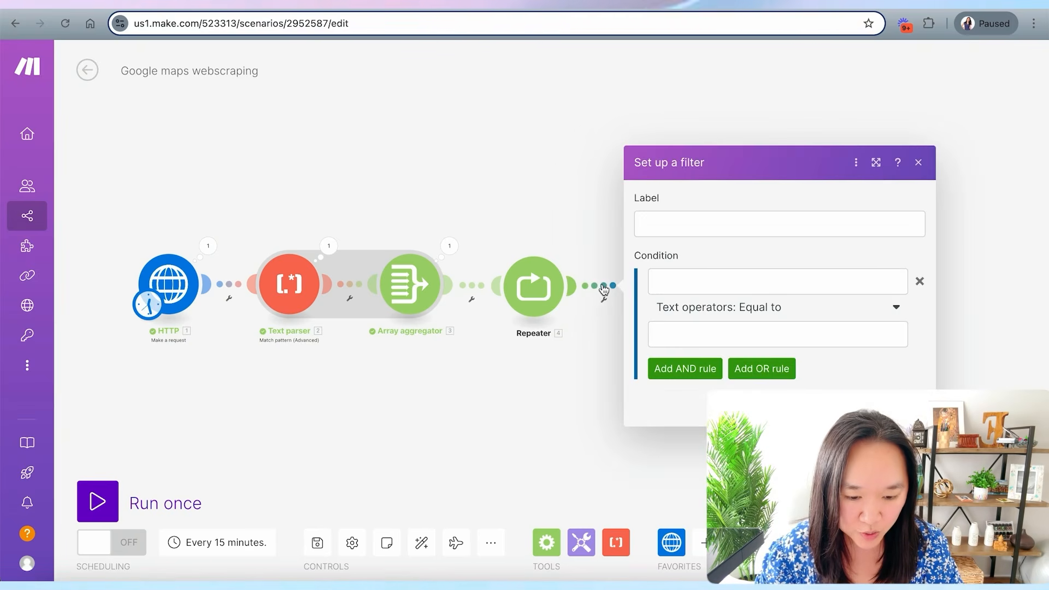
pyautogui.click(595, 317)
pyautogui.scroll(4, 627, 316)
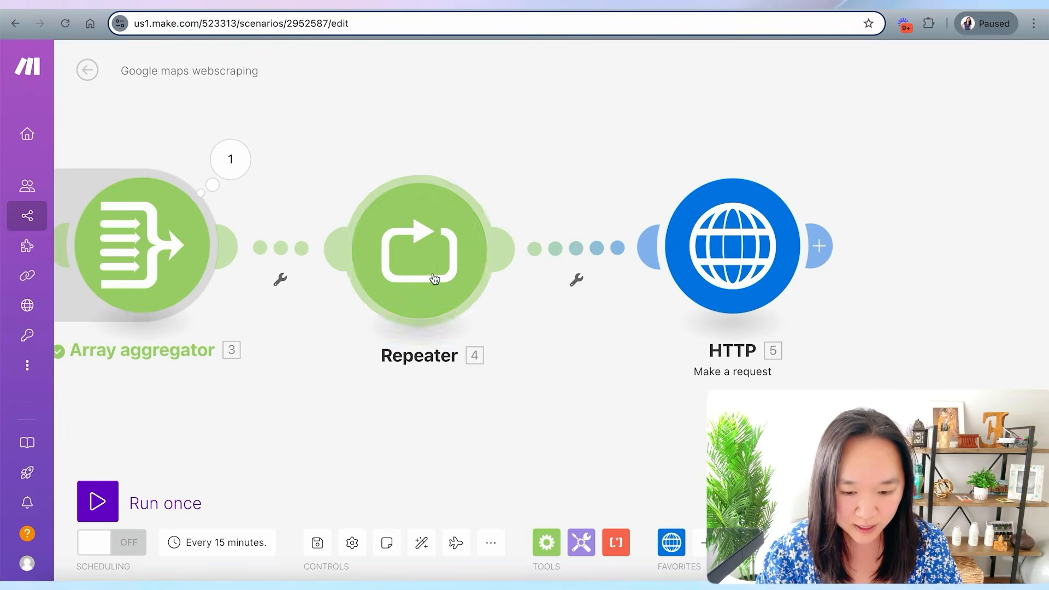
pyautogui.click(576, 251)
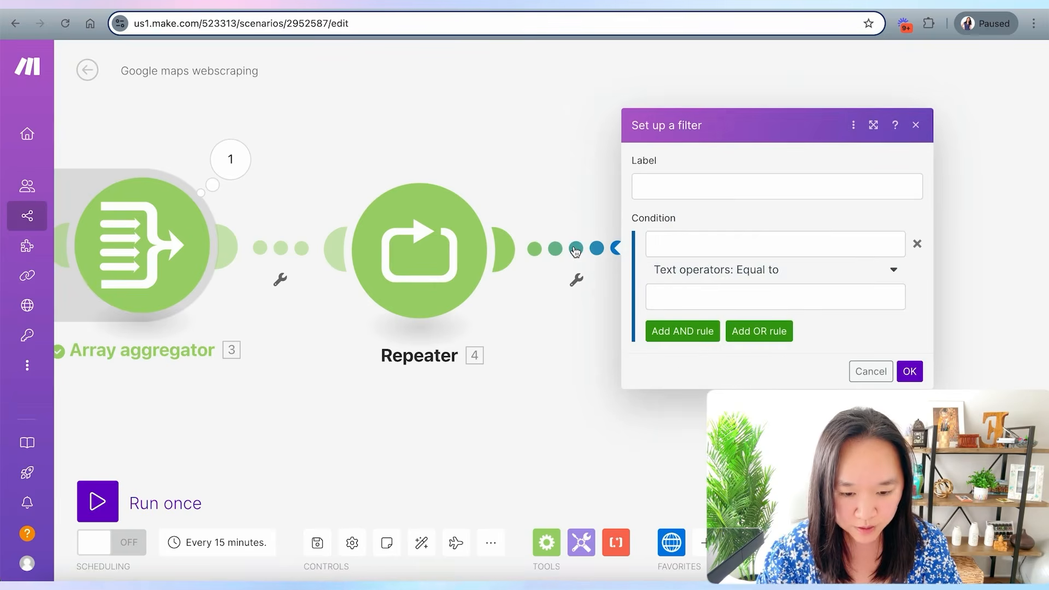
pyautogui.click(487, 430)
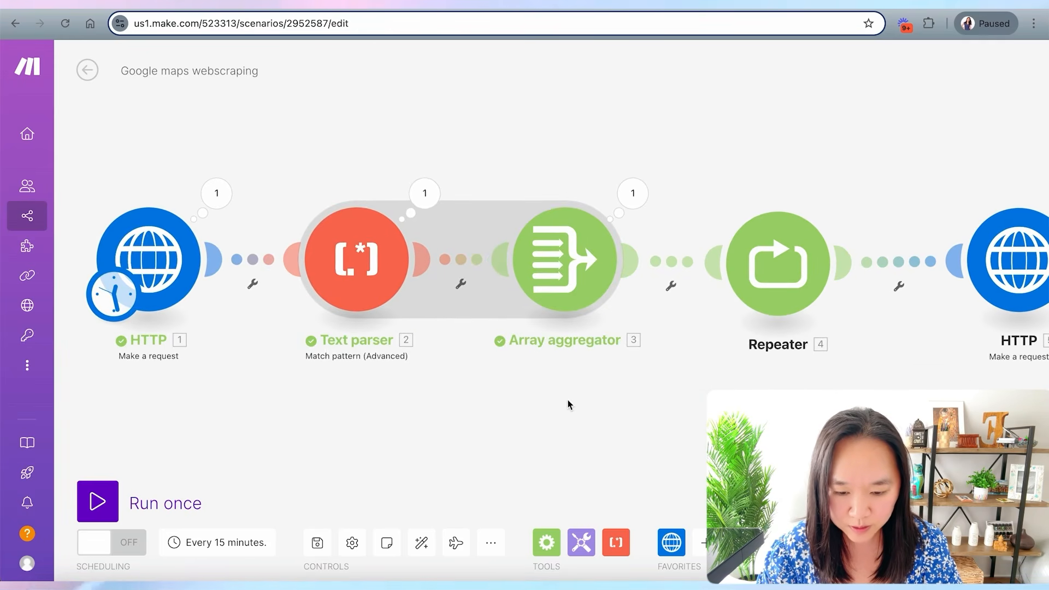
# - Inspect the Text parser's output bundles 29 to 33, expanding their Fallback Match values
pyautogui.click(425, 193)
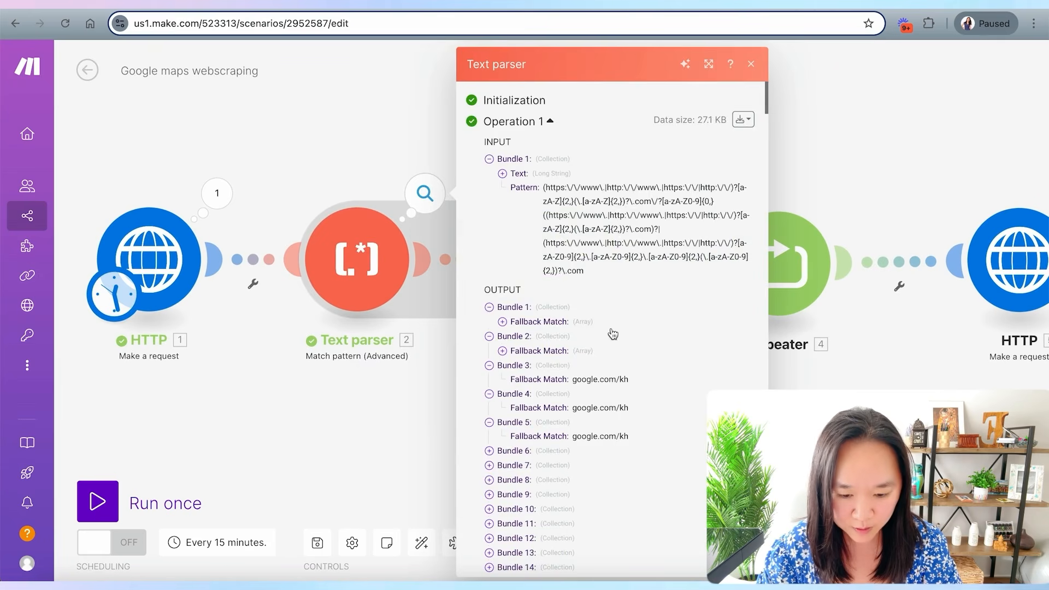
pyautogui.scroll(-10, 613, 334)
pyautogui.click(489, 218)
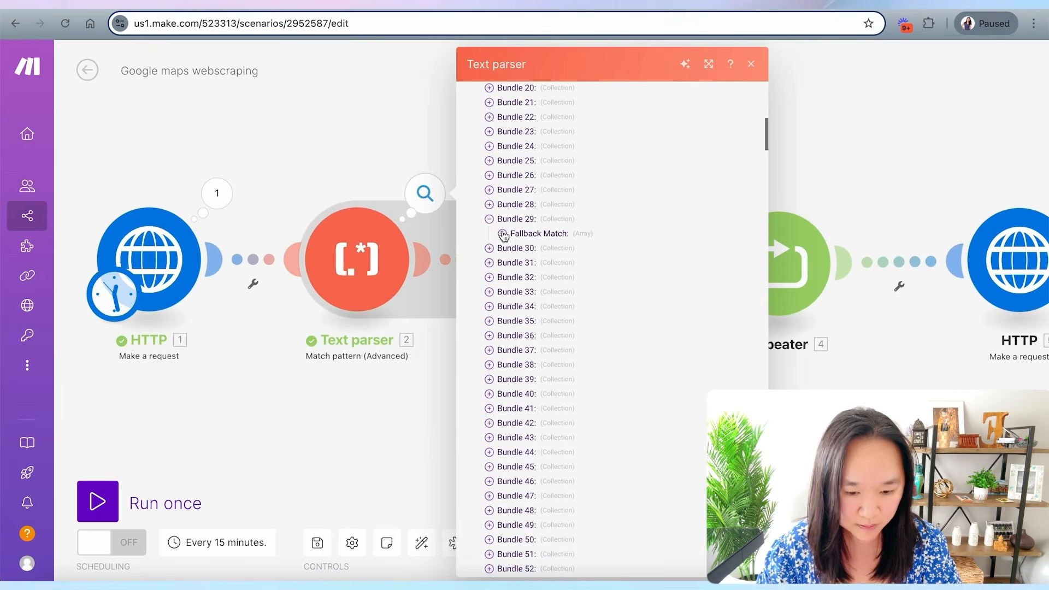
pyautogui.scroll(-1, 481, 233)
pyautogui.click(489, 241)
pyautogui.click(502, 256)
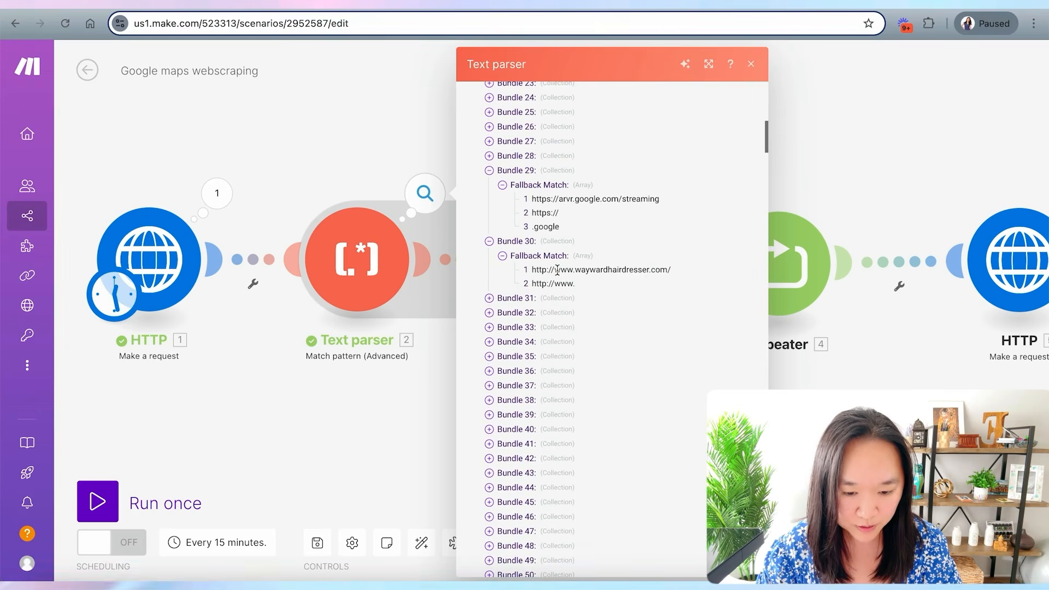
pyautogui.moveTo(554, 270); pyautogui.dragTo(630, 271)
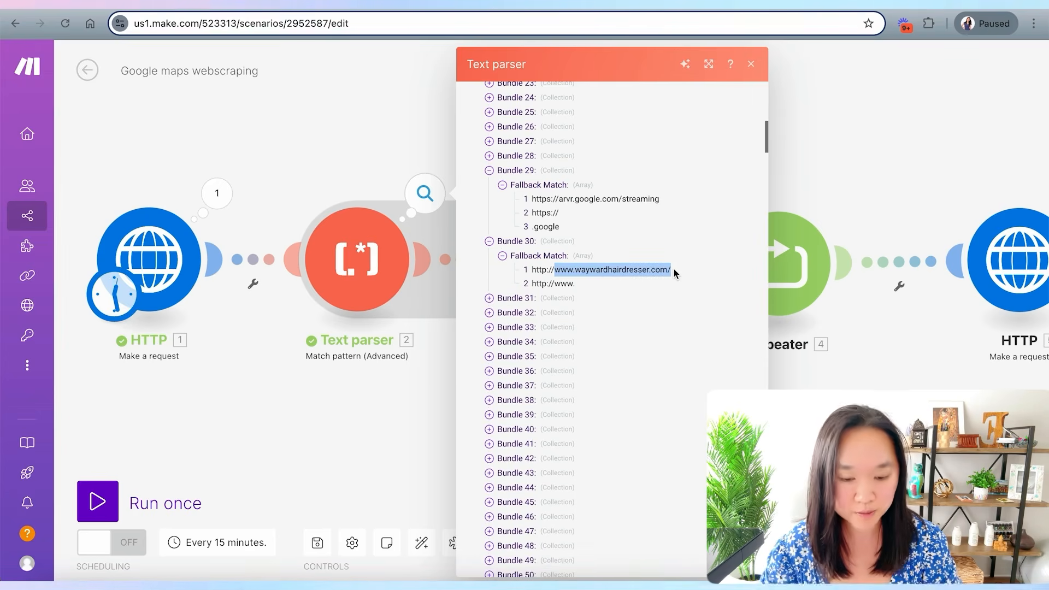
pyautogui.moveTo(552, 200); pyautogui.dragTo(627, 200)
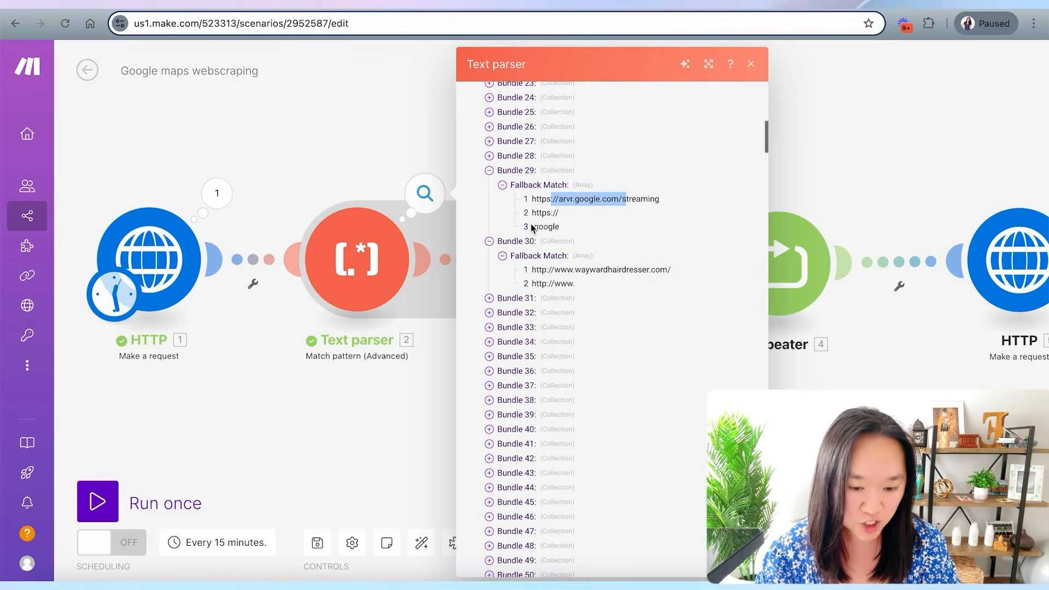
pyautogui.click(489, 298)
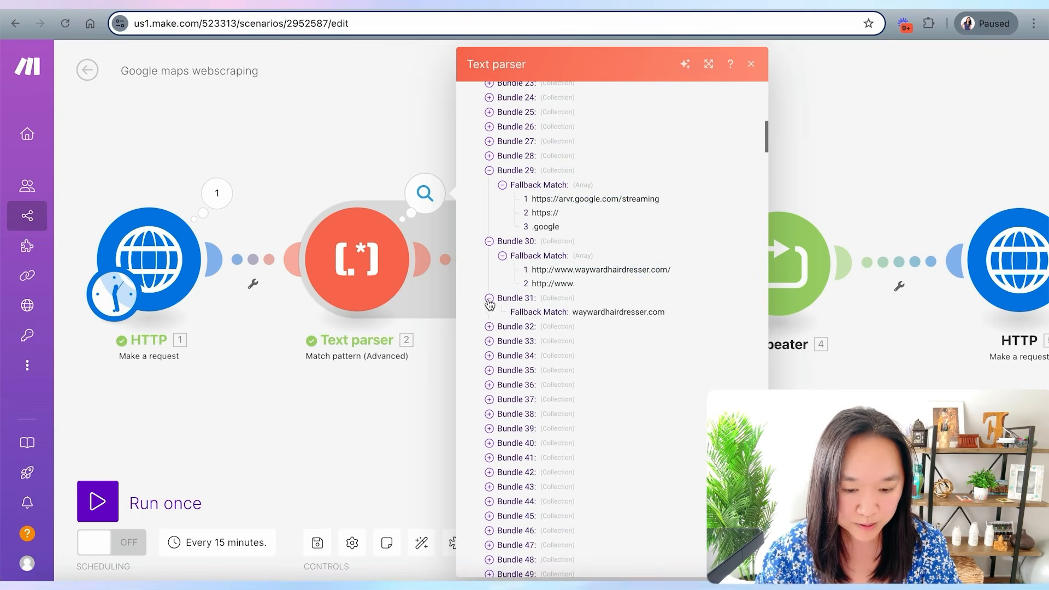
pyautogui.click(489, 326)
pyautogui.click(489, 355)
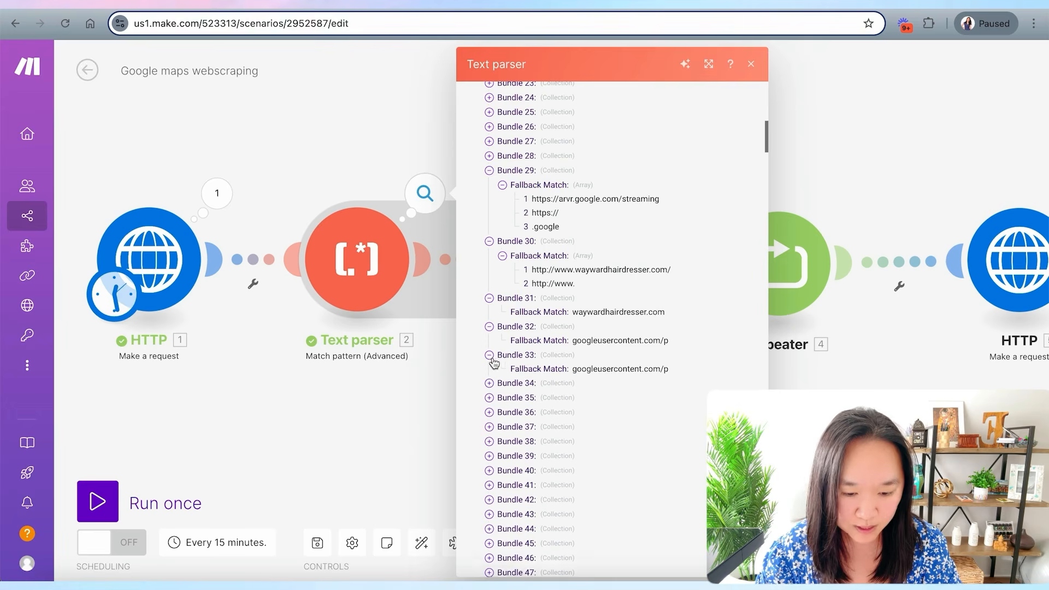
pyautogui.moveTo(582, 341); pyautogui.dragTo(652, 340)
pyautogui.moveTo(582, 370); pyautogui.dragTo(661, 370)
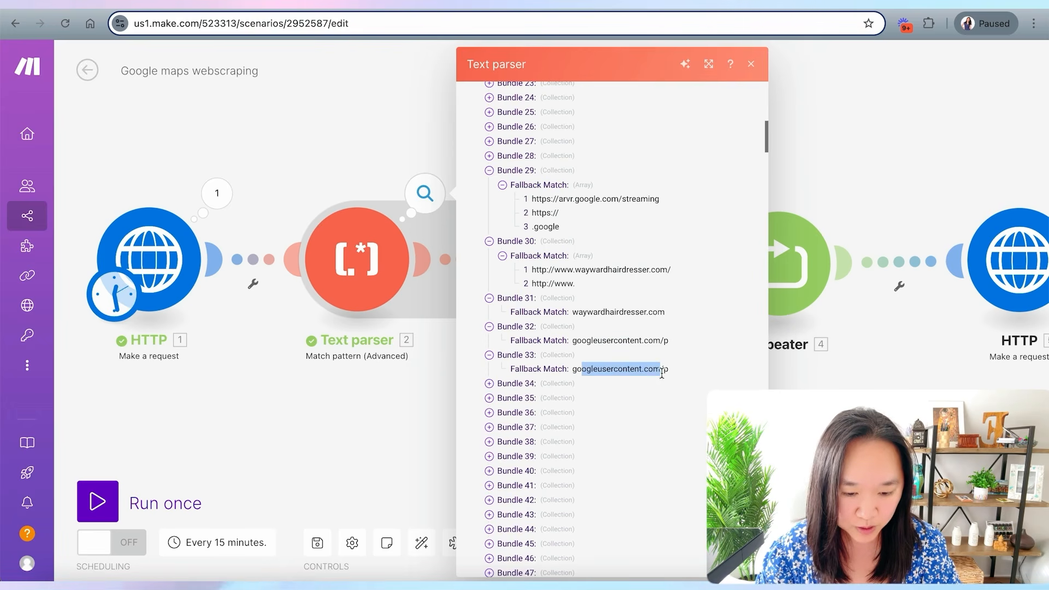
# - Open a filter on the link between Repeater and HTTP and set its first condition to the aggregator's Array item at Repeater i, Fallback Match 1
pyautogui.moveTo(891, 394); pyautogui.dragTo(647, 393)
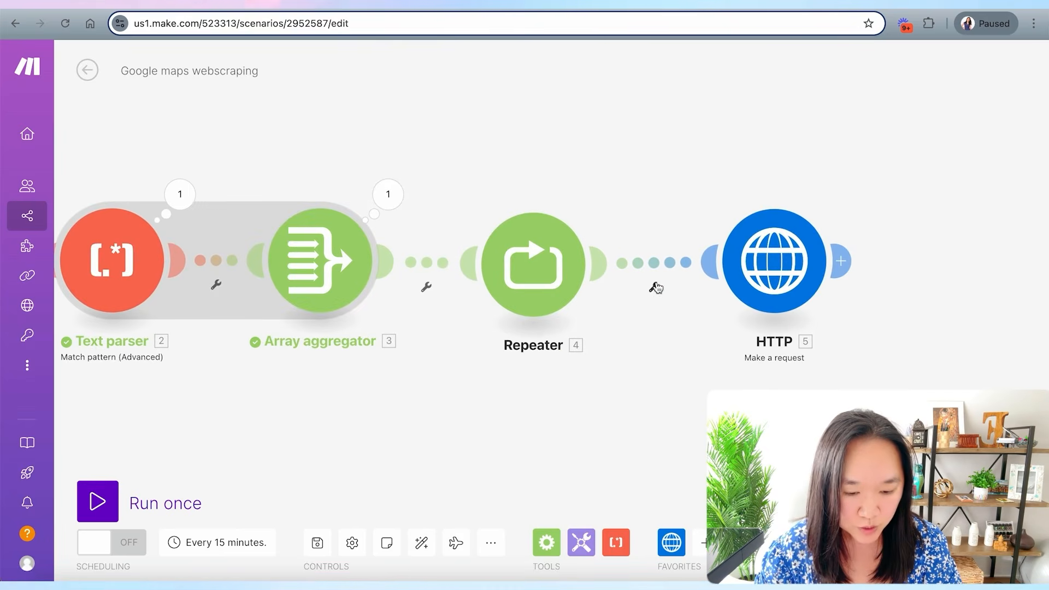
pyautogui.click(653, 271)
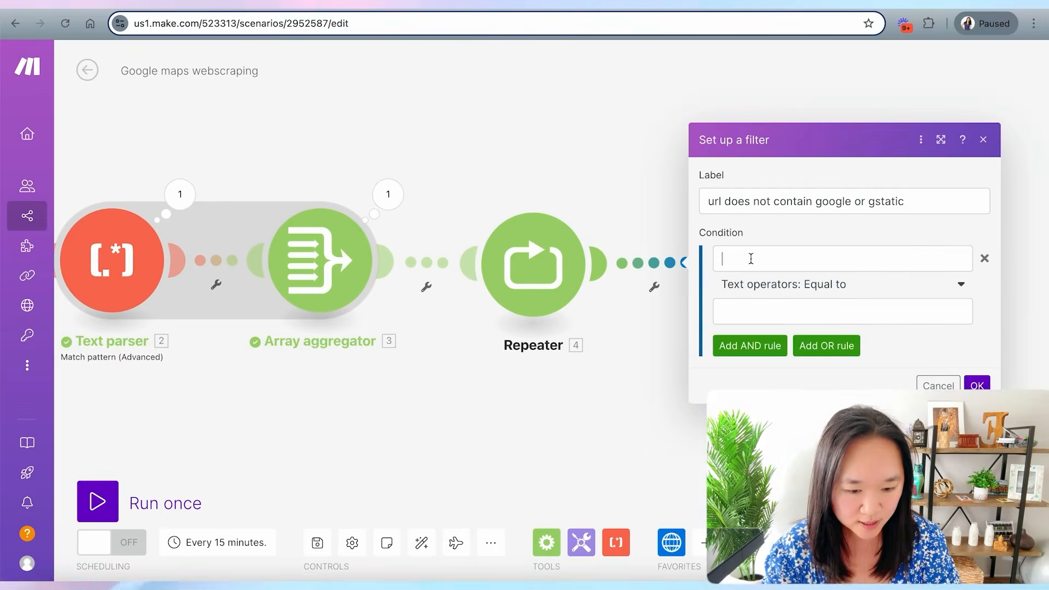
pyautogui.click(751, 258)
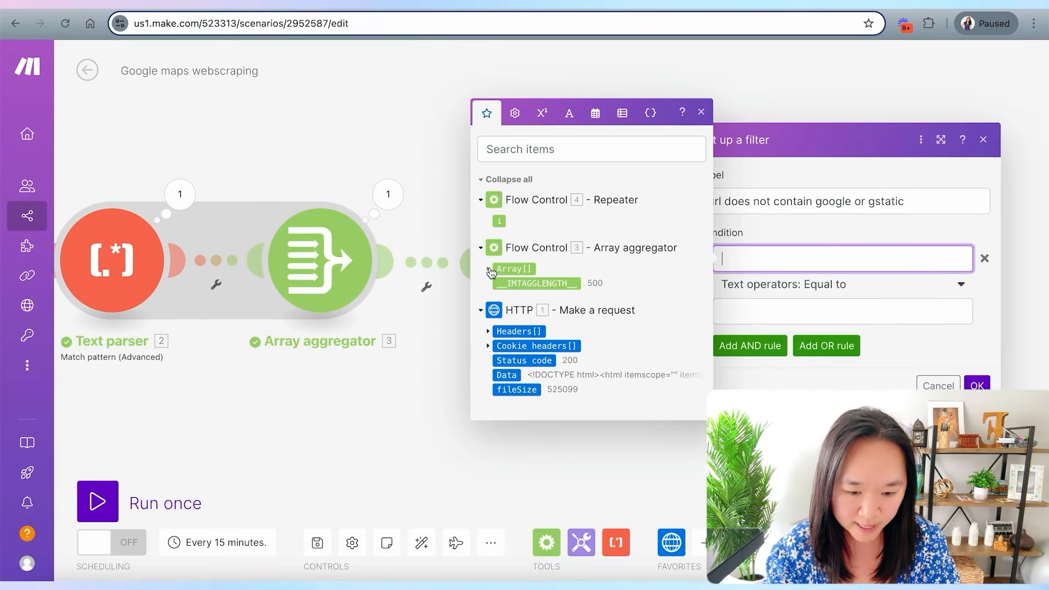
pyautogui.click(489, 269)
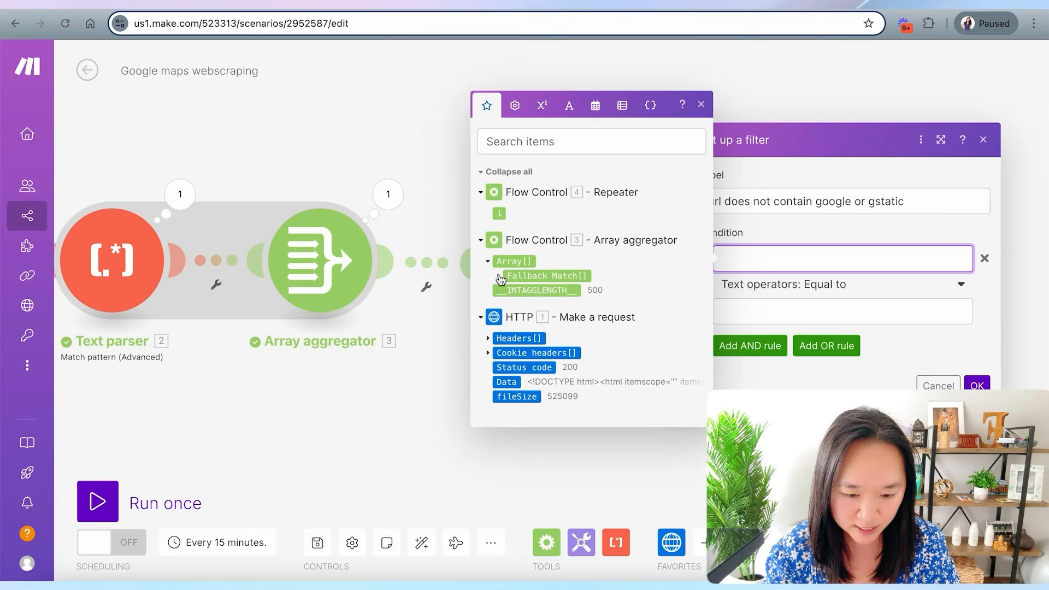
pyautogui.click(498, 269)
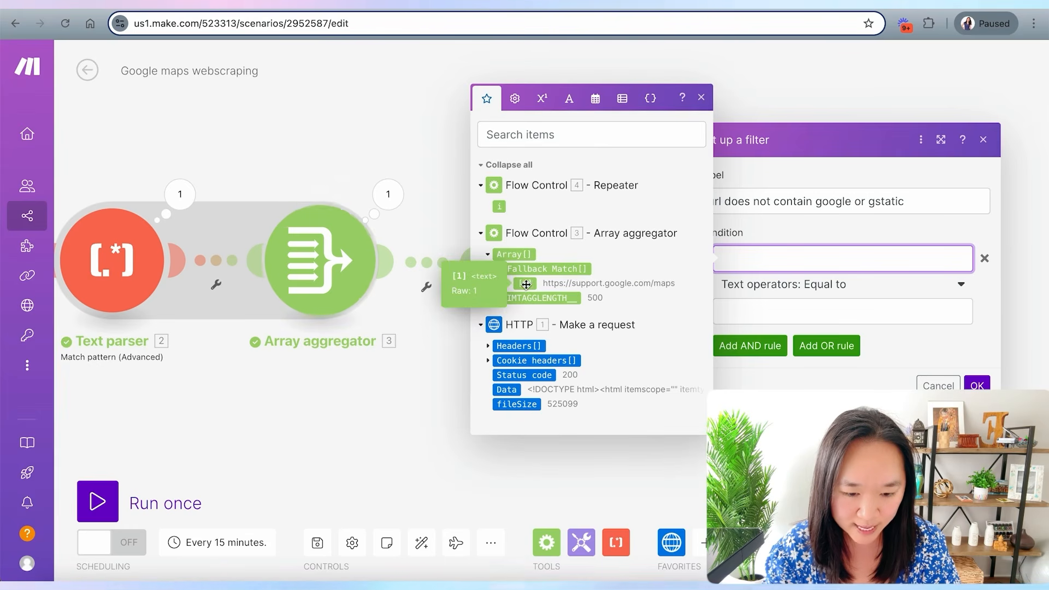
pyautogui.click(526, 284)
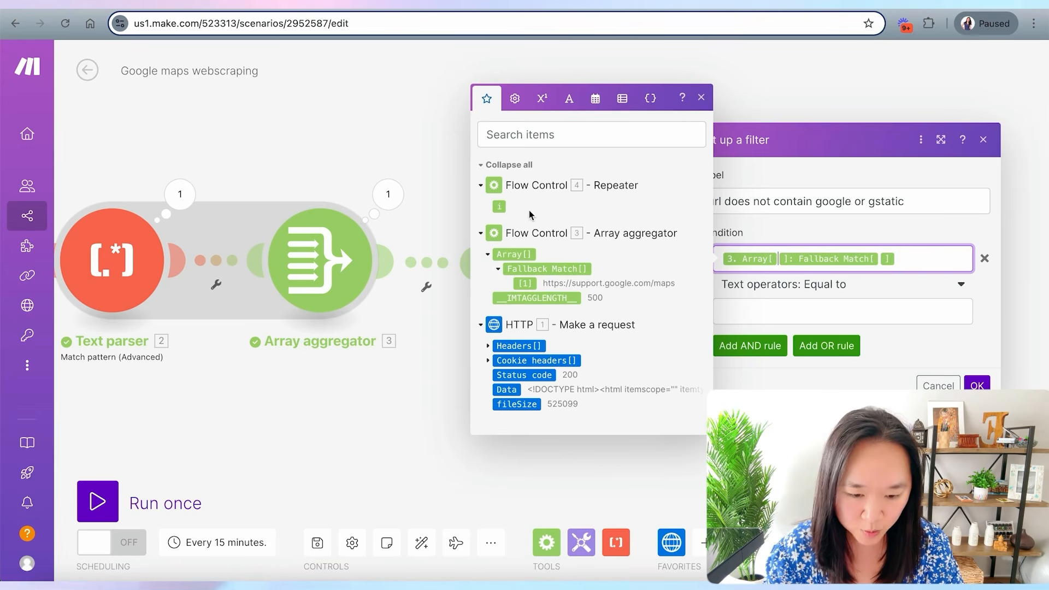
pyautogui.moveTo(504, 209); pyautogui.dragTo(786, 269)
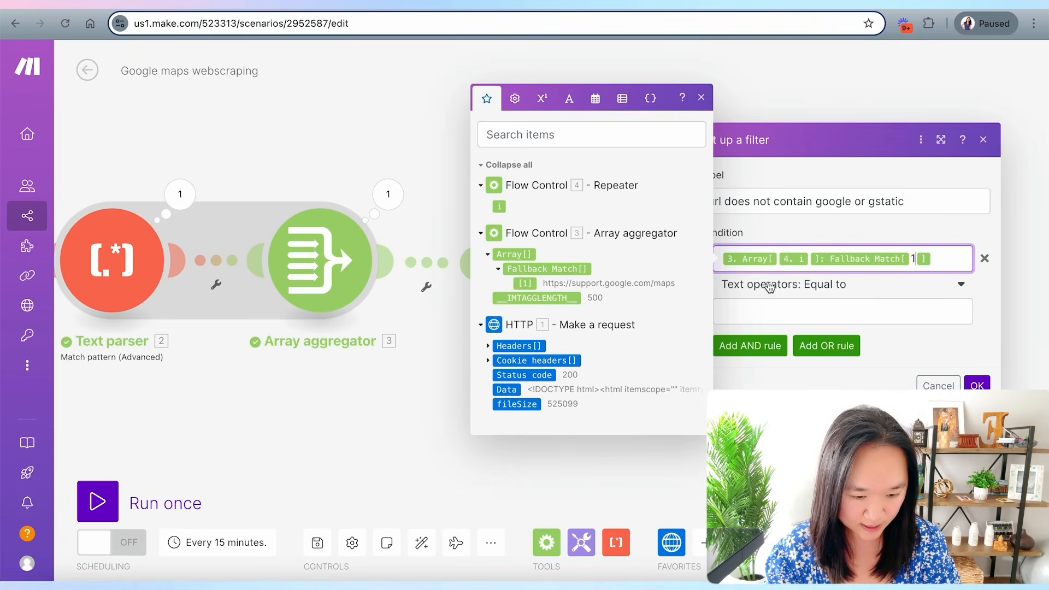
# - Set the first condition's operator to Does not contain with the value google
pyautogui.click(821, 290)
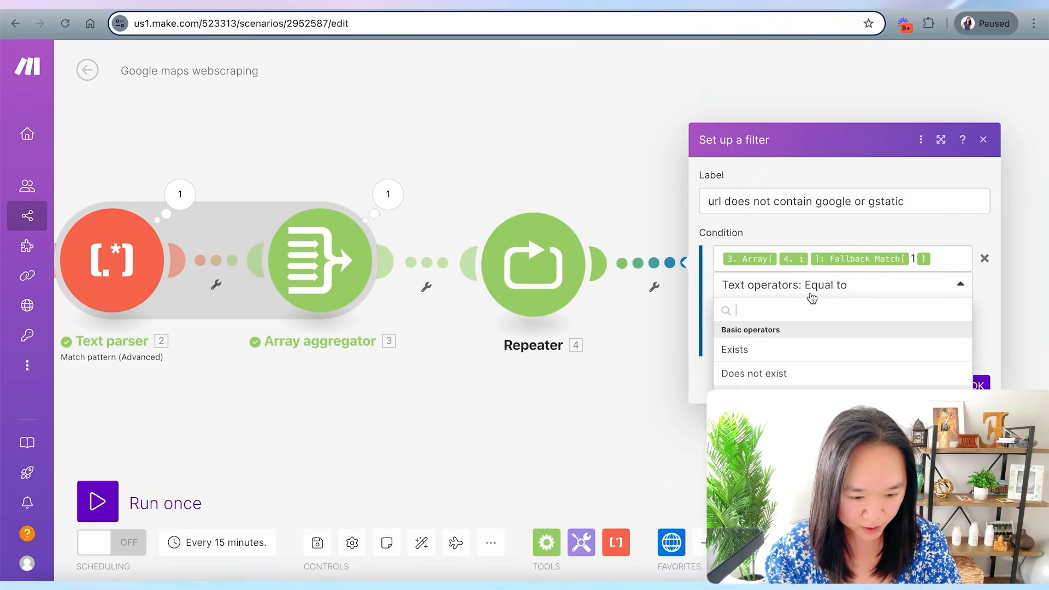
pyautogui.write('does')
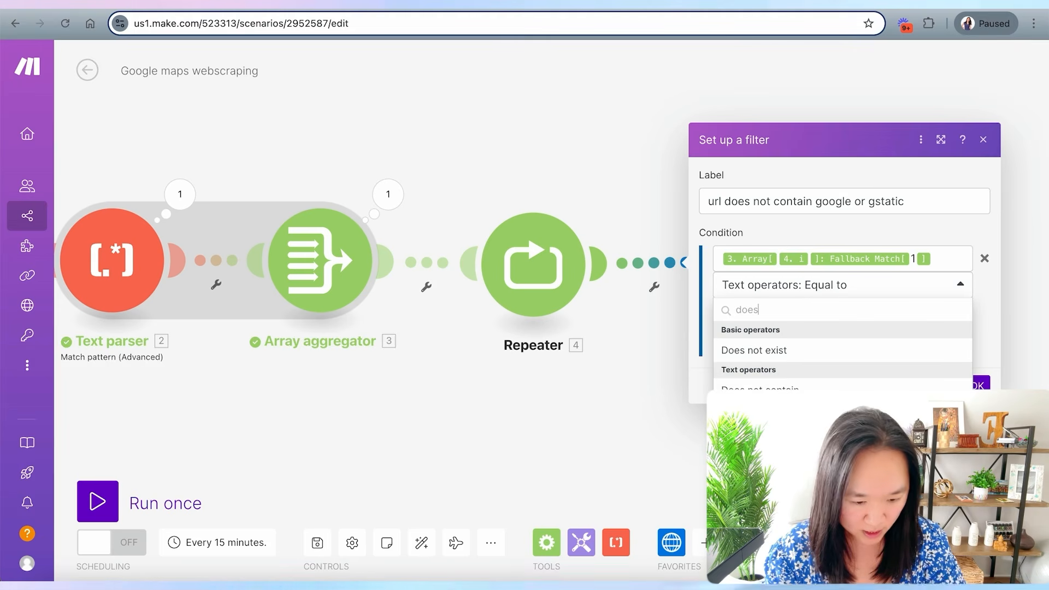
pyautogui.click(759, 388)
pyautogui.click(741, 317)
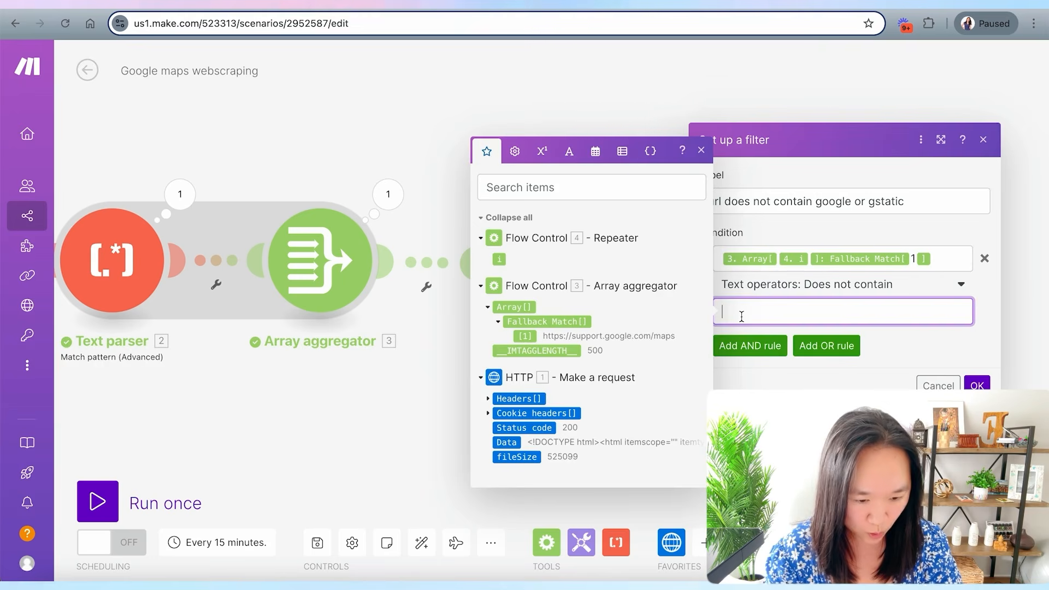
pyautogui.write('google')
pyautogui.click(738, 365)
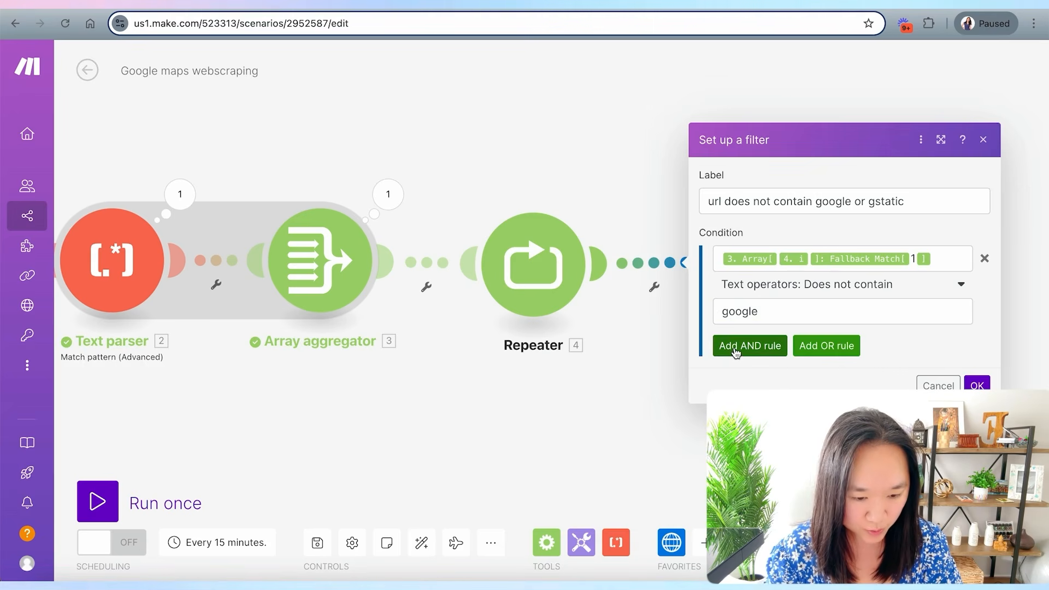
# - Add an AND rule on the same Array item at i, Fallback Match 1, using Does not contain with the value gstatic
pyautogui.click(736, 347)
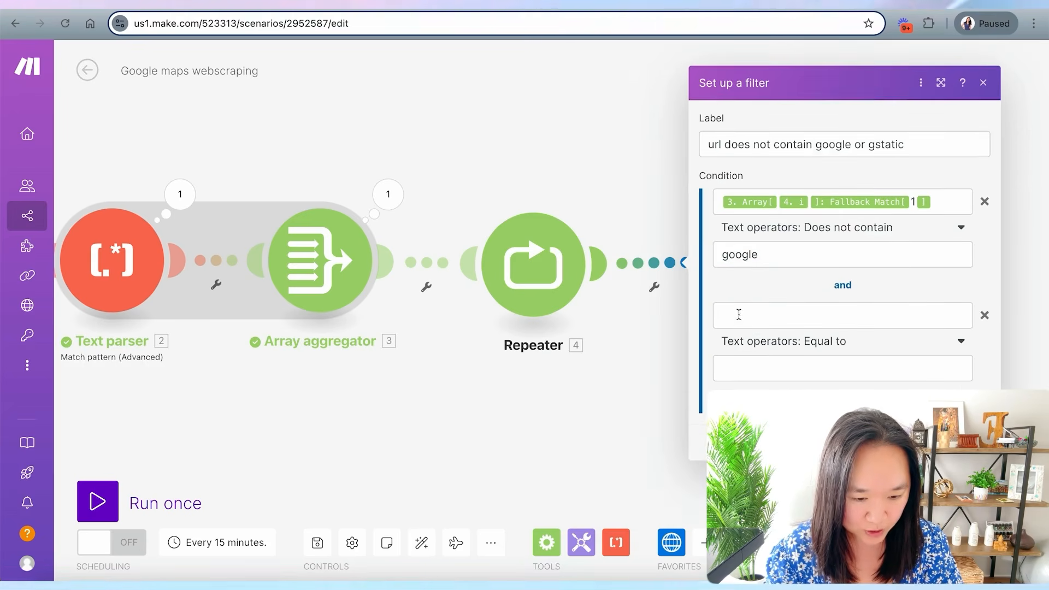
pyautogui.click(737, 315)
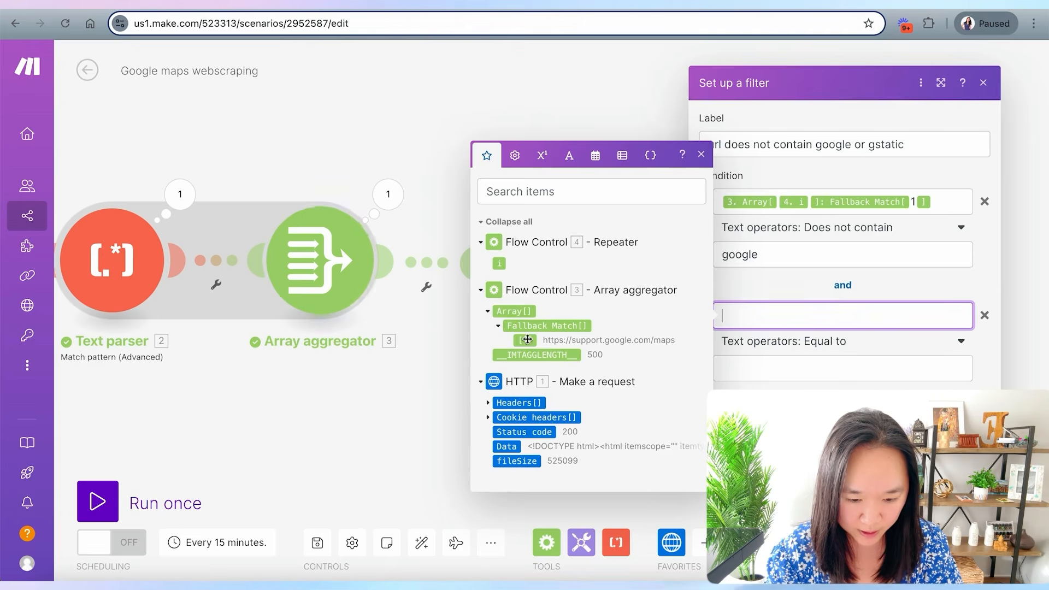
pyautogui.click(526, 341)
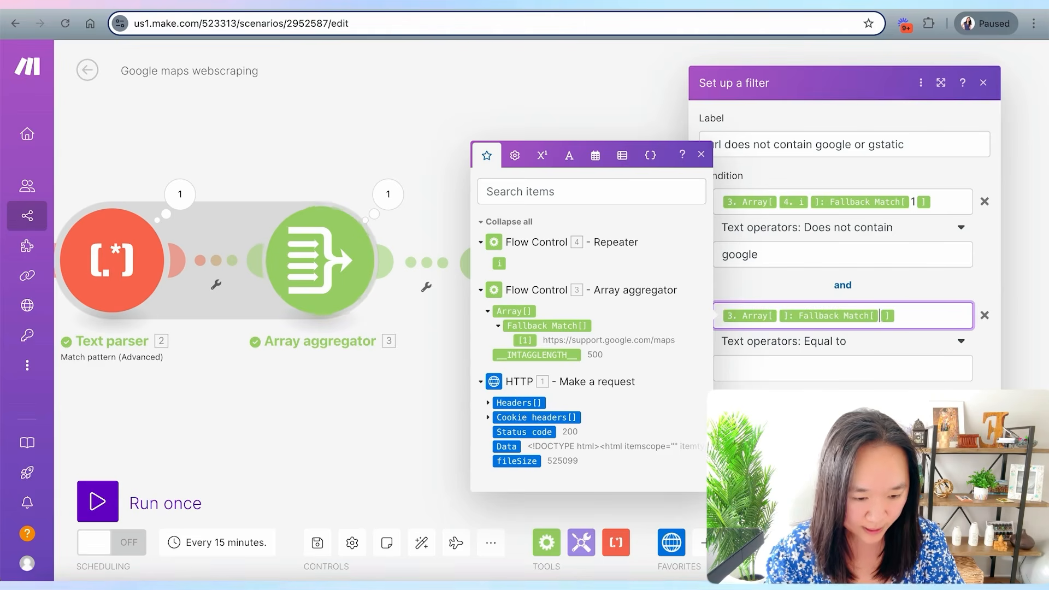
pyautogui.moveTo(499, 264); pyautogui.dragTo(776, 318)
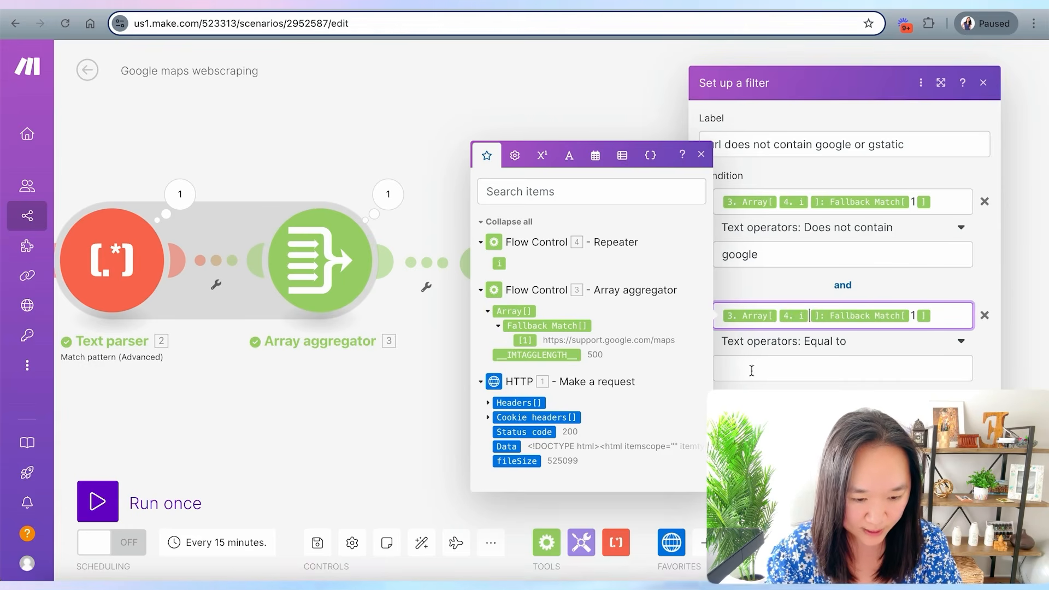
pyautogui.click(831, 344)
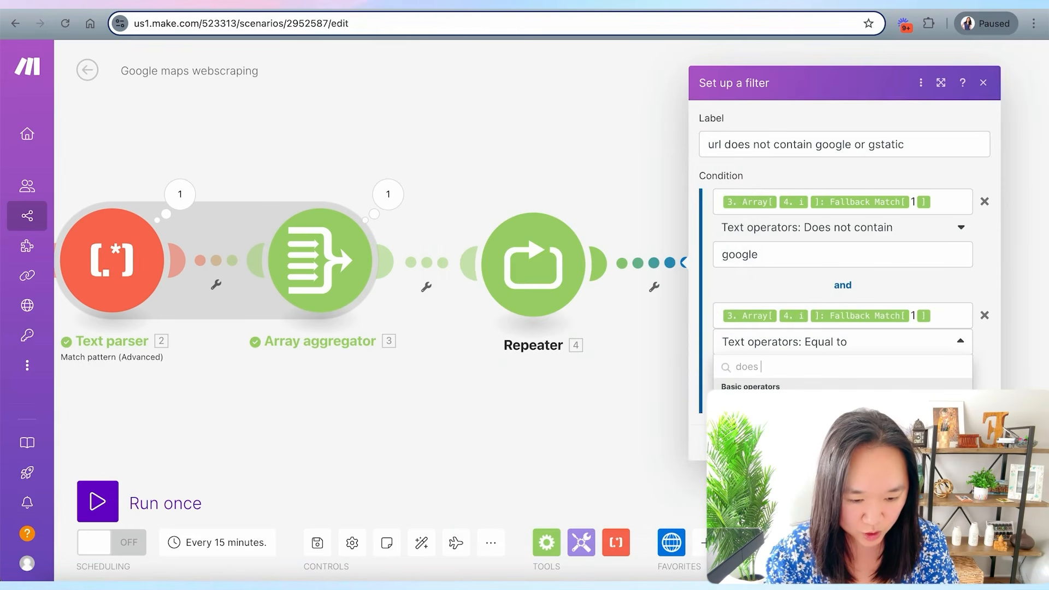
pyautogui.press('Return')
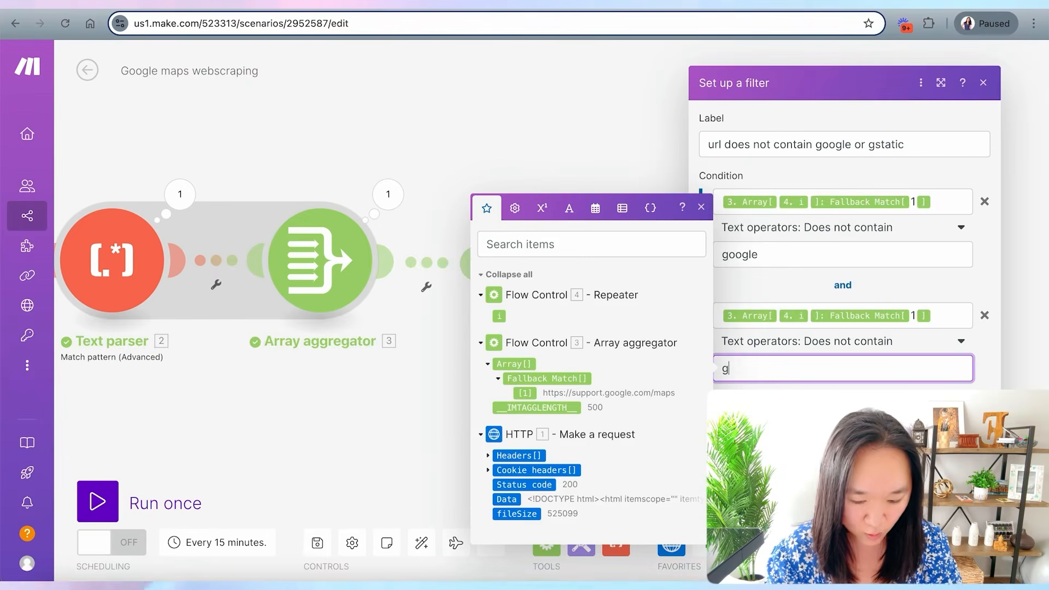
pyautogui.write('gstatic')
pyautogui.click(326, 356)
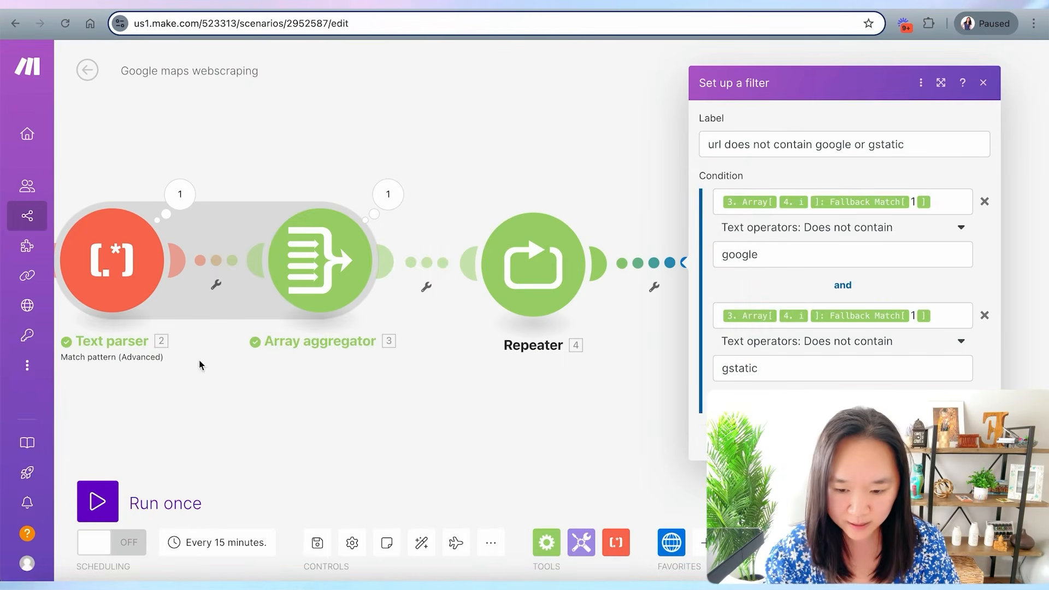
# - Inspect the first Text parser's output bundles and their Fallback Match values
pyautogui.click(181, 194)
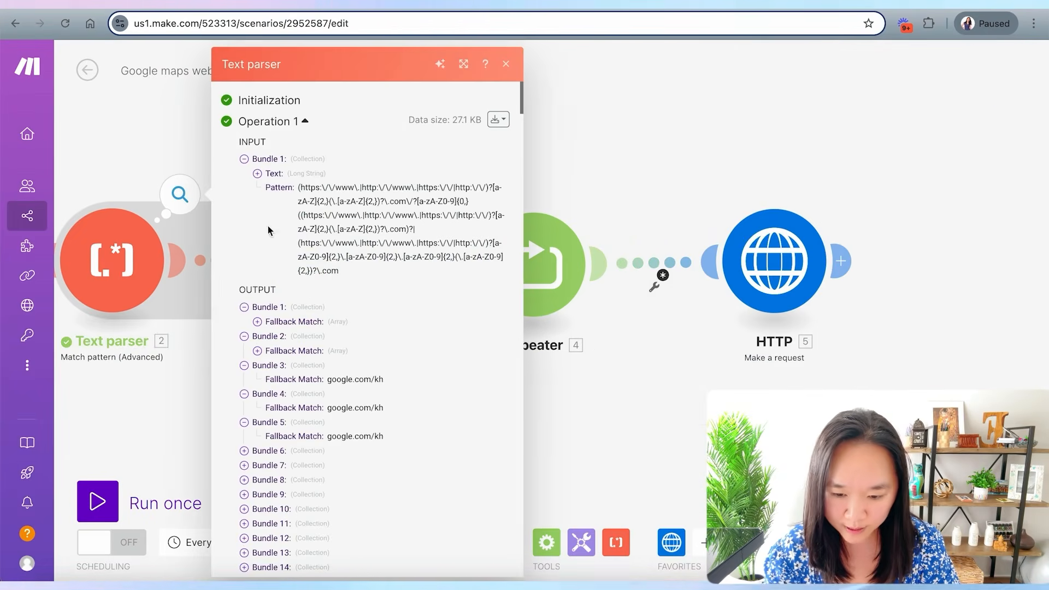
pyautogui.scroll(-1, 259, 365)
pyautogui.click(257, 280)
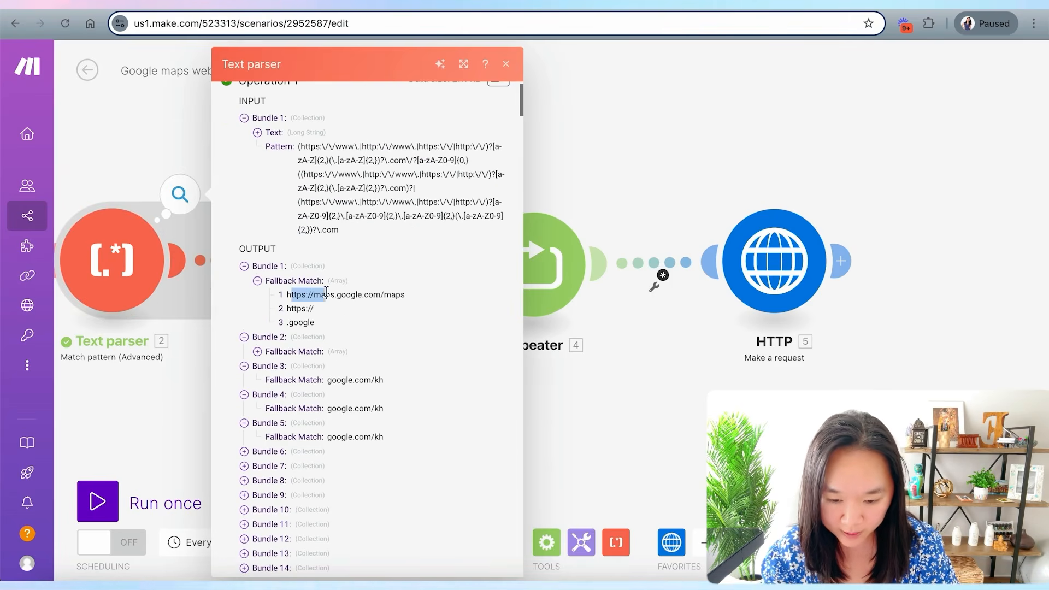
pyautogui.moveTo(366, 289); pyautogui.dragTo(402, 295)
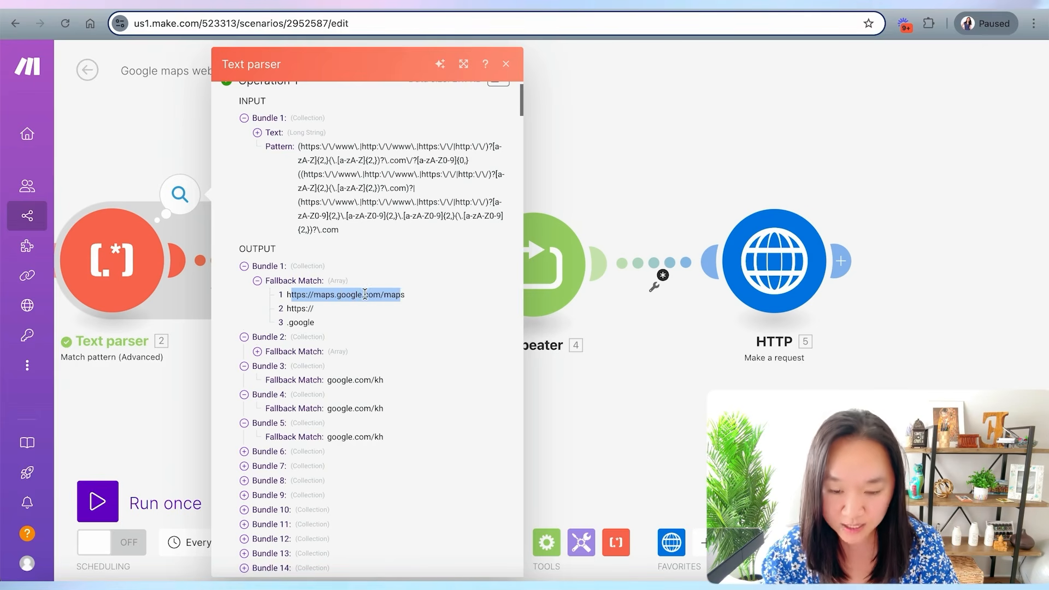
pyautogui.scroll(-1, 365, 294)
pyautogui.scroll(-1, 364, 294)
pyautogui.click(258, 303)
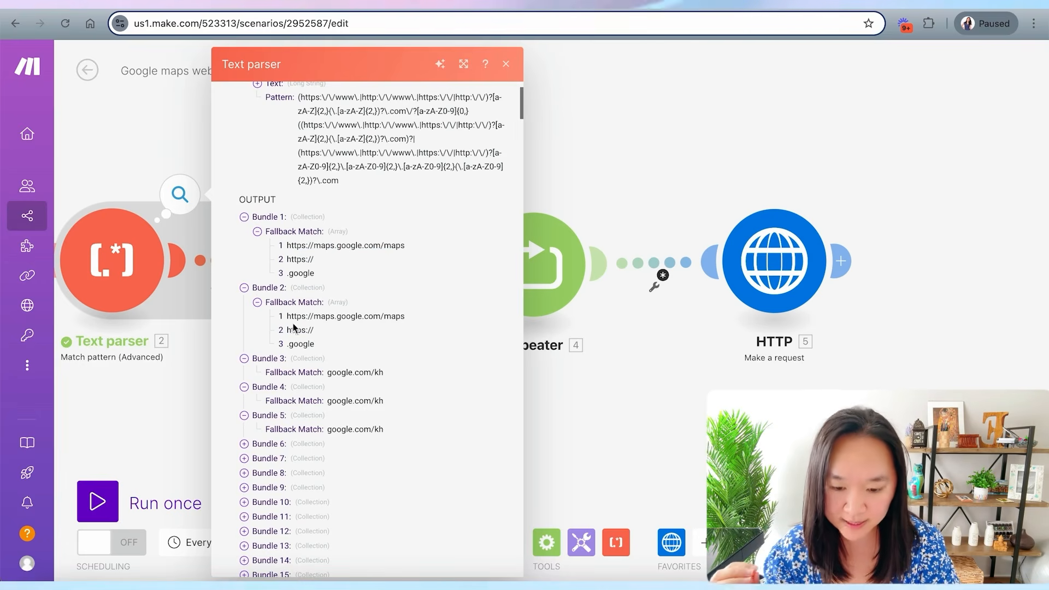
pyautogui.moveTo(286, 316); pyautogui.dragTo(373, 316)
pyautogui.scroll(-2, 372, 325)
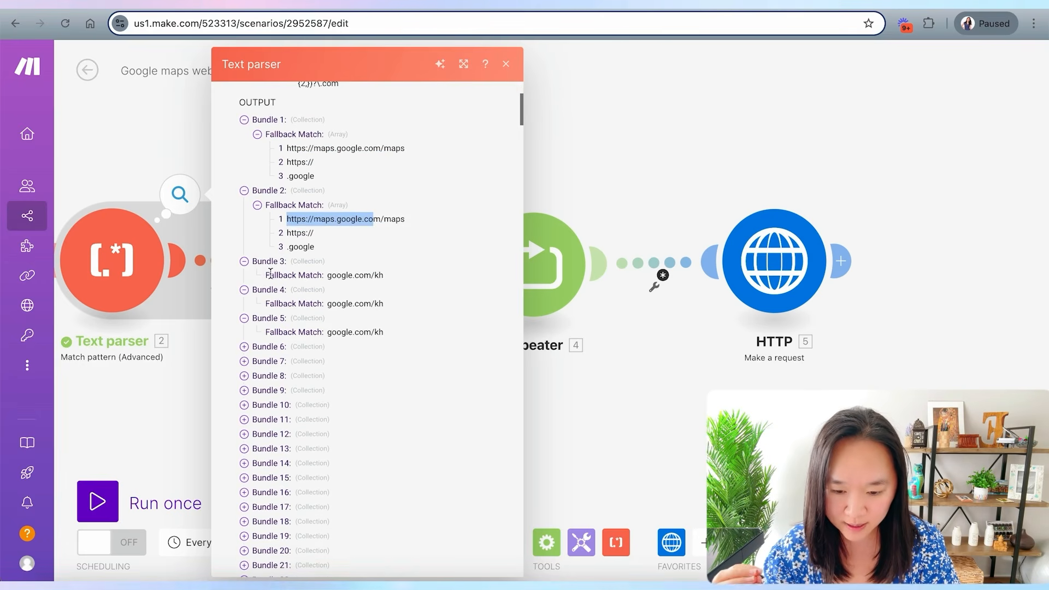
pyautogui.moveTo(330, 275); pyautogui.dragTo(383, 276)
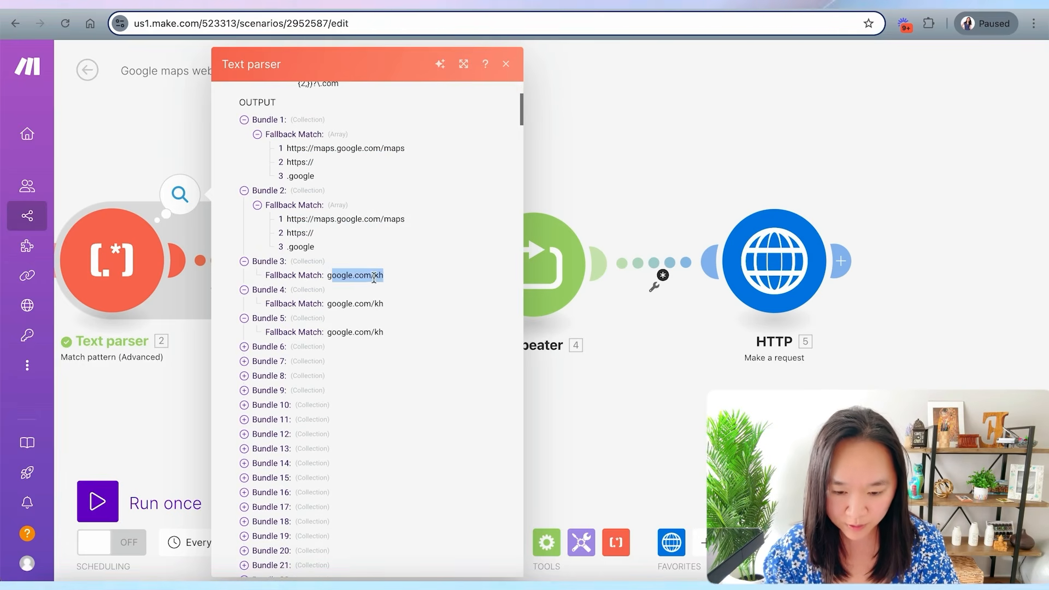
pyautogui.scroll(-2, 306, 290)
pyautogui.click(244, 275)
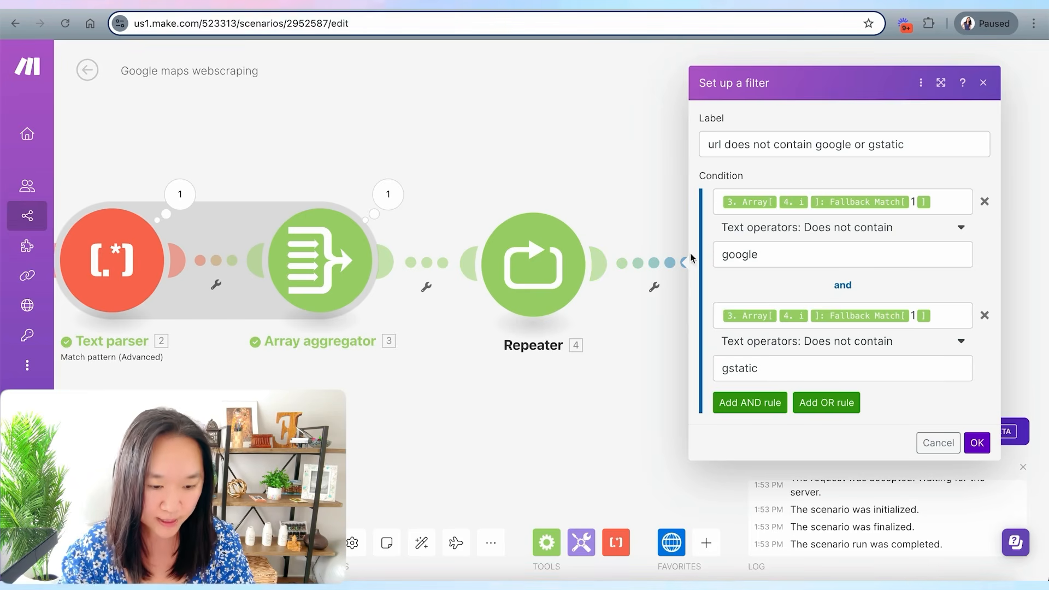
# - Check the filter's google and gstatic values and save the filter
pyautogui.moveTo(765, 252); pyautogui.dragTo(719, 252)
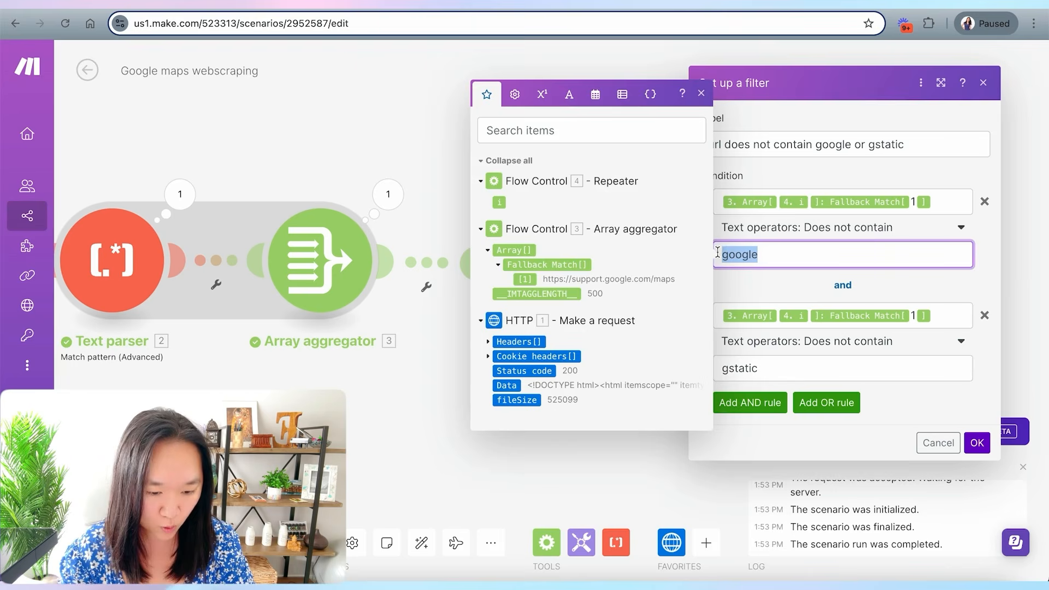
pyautogui.moveTo(769, 368); pyautogui.dragTo(716, 373)
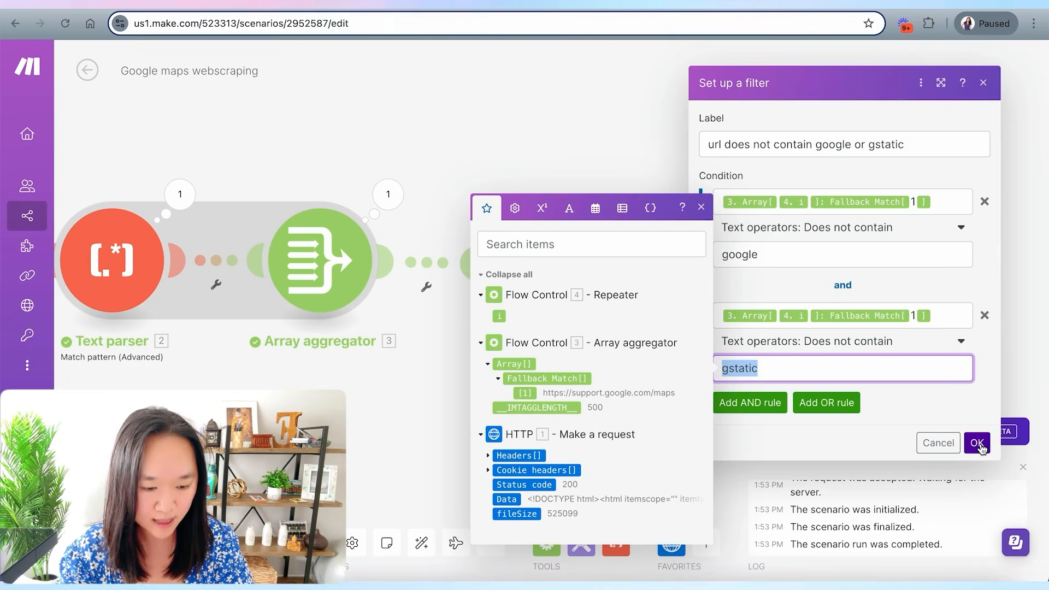
pyautogui.click(978, 443)
# - Add a Text parser Match pattern (Advanced) module after the second HTTP module and open it
pyautogui.scroll(-3, 380, 285)
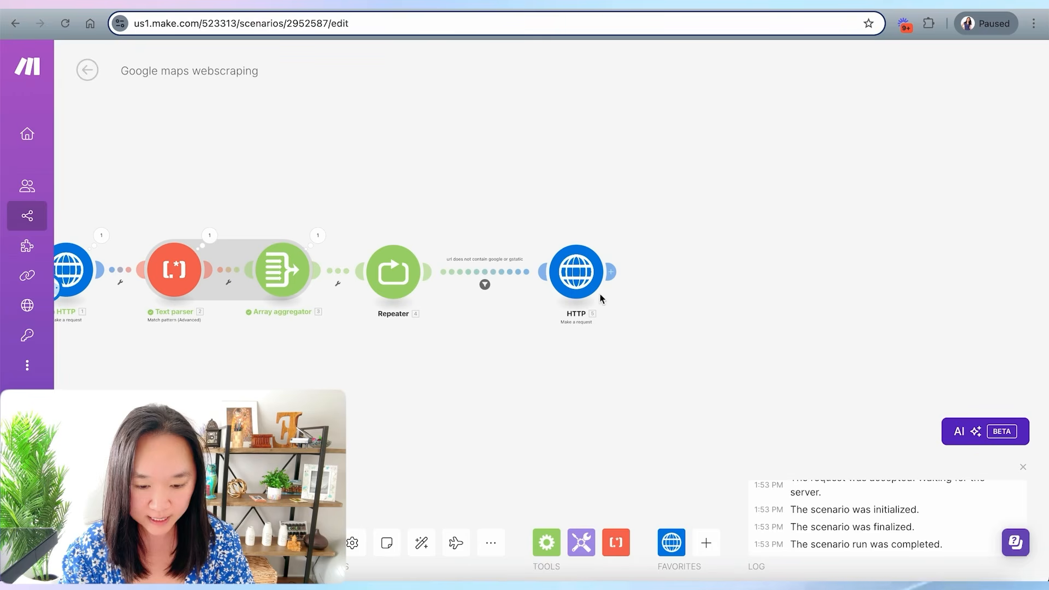
pyautogui.click(617, 546)
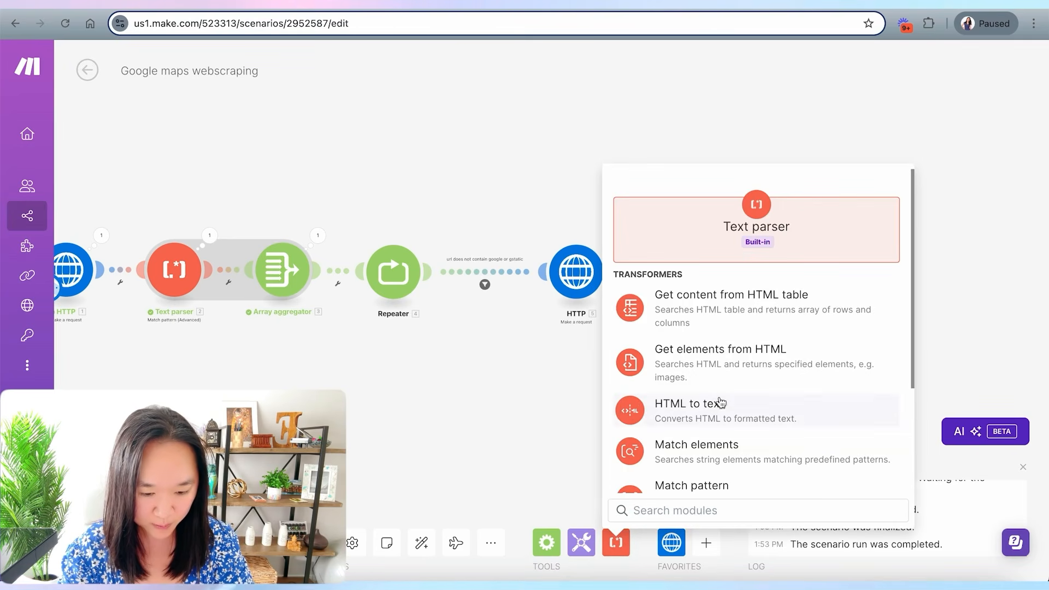
pyautogui.scroll(-3, 720, 404)
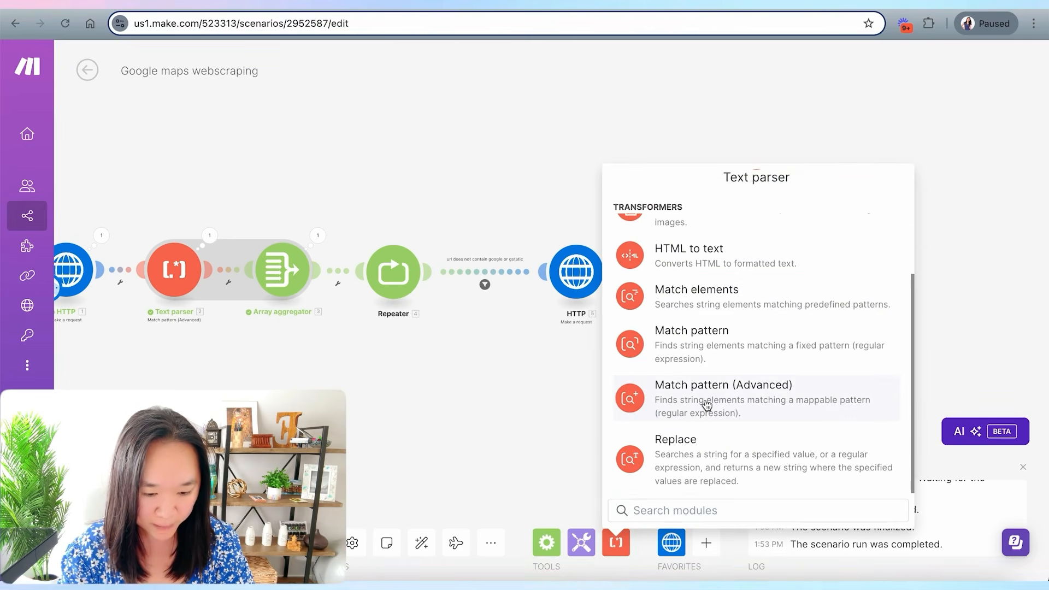
pyautogui.click(704, 404)
pyautogui.moveTo(669, 398); pyautogui.dragTo(586, 252)
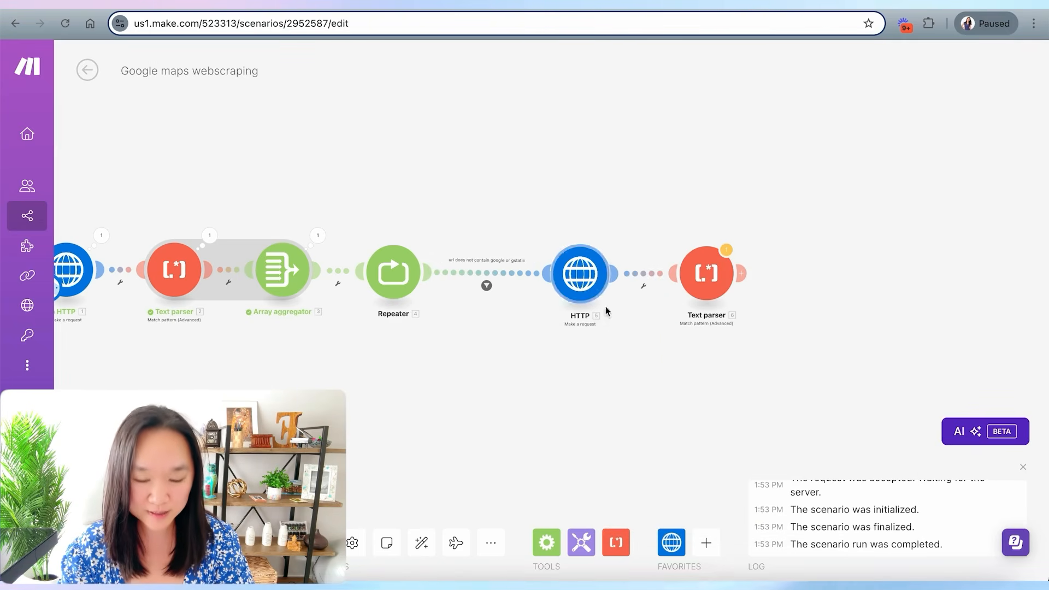
pyautogui.click(706, 273)
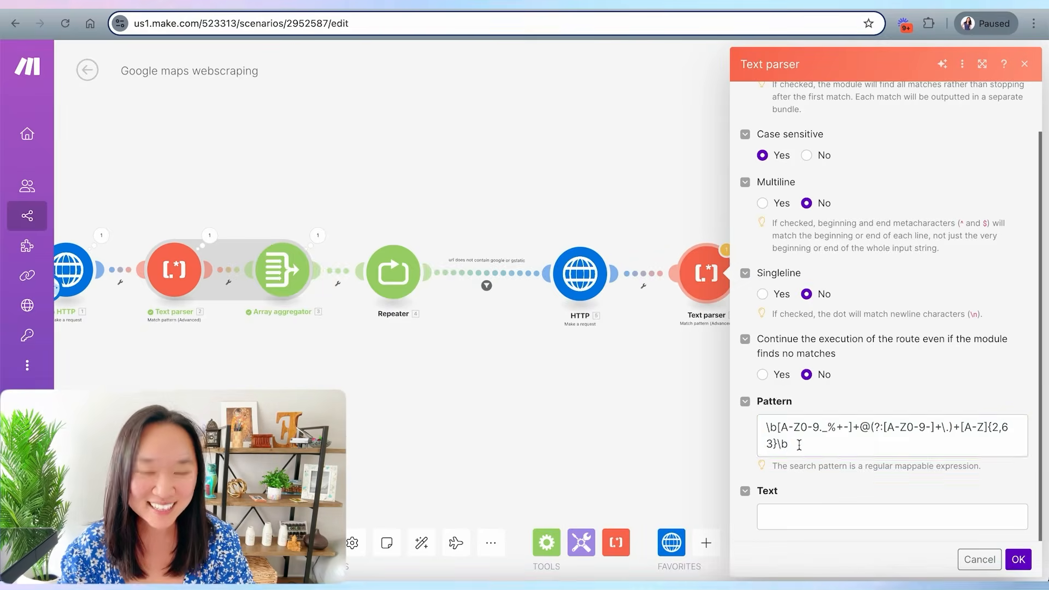
# - Map the second HTTP module's Data into the new Text parser's Text field, confirm, and save the scenario
pyautogui.moveTo(797, 445); pyautogui.dragTo(768, 430)
pyautogui.click(802, 475)
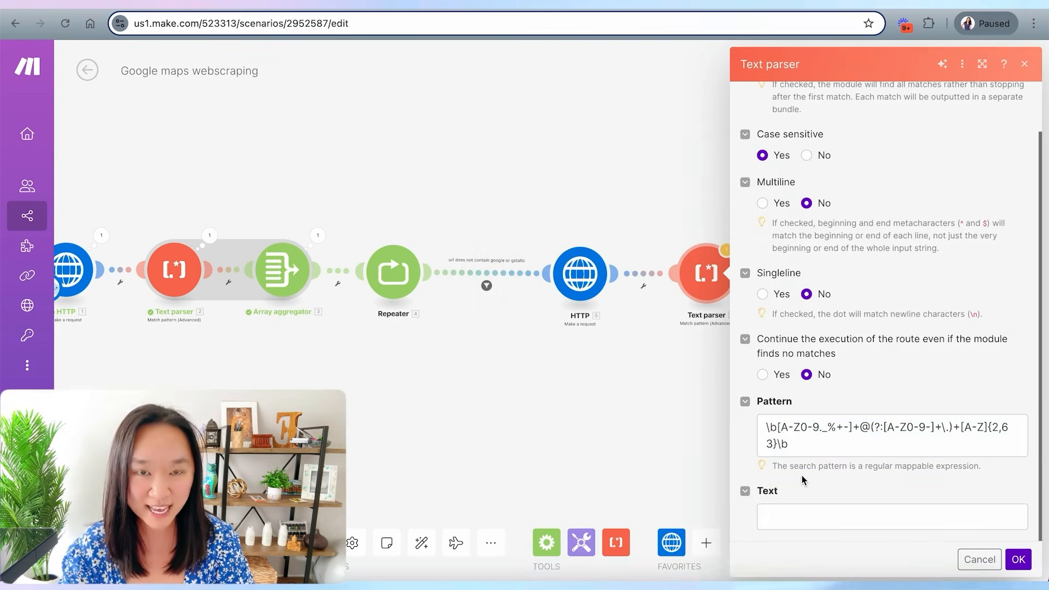
pyautogui.click(780, 516)
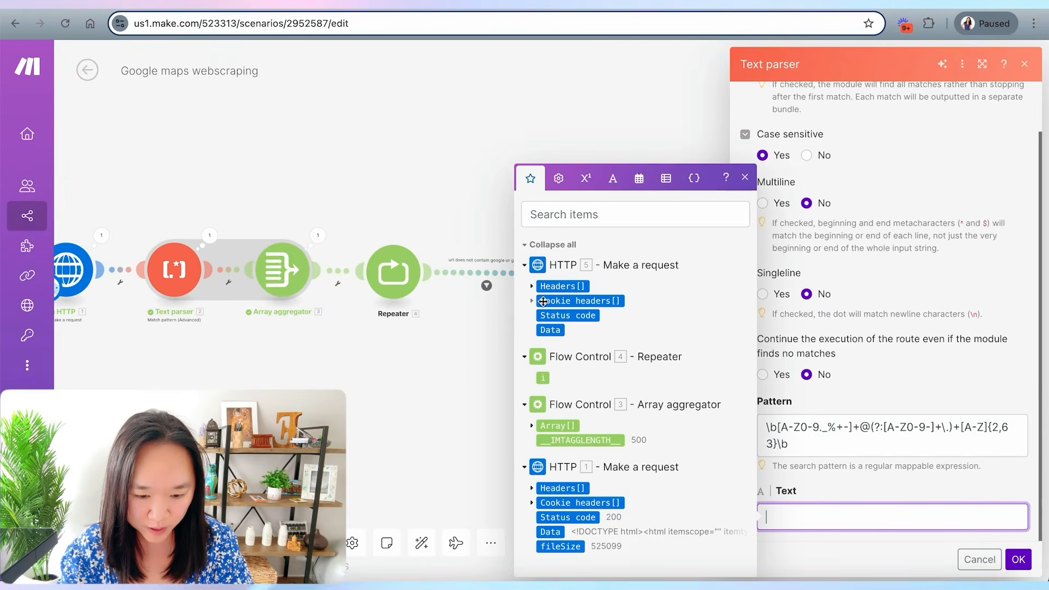
pyautogui.click(551, 330)
pyautogui.click(459, 336)
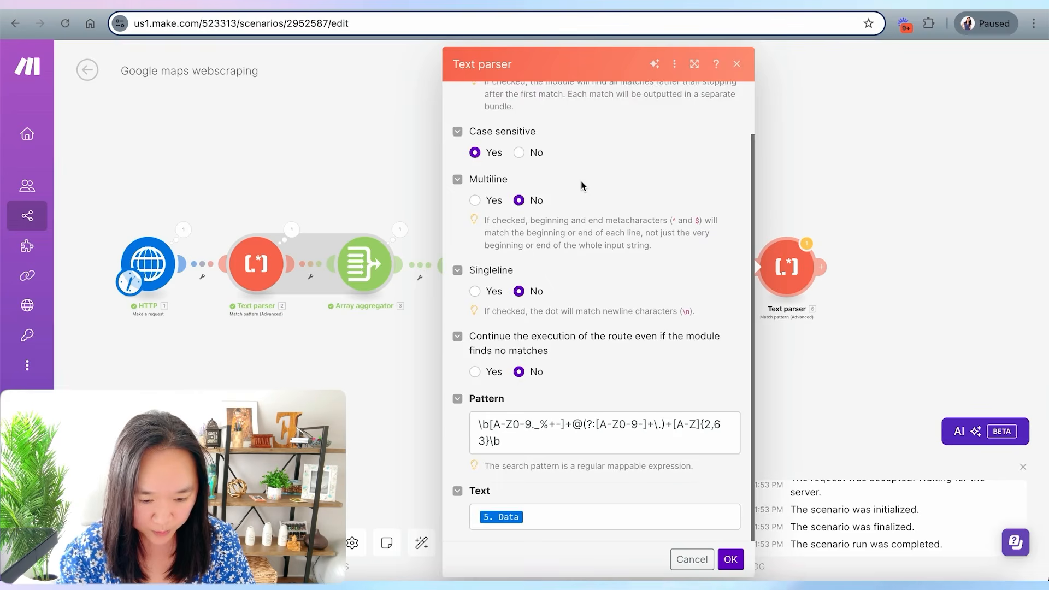
pyautogui.scroll(2, 582, 182)
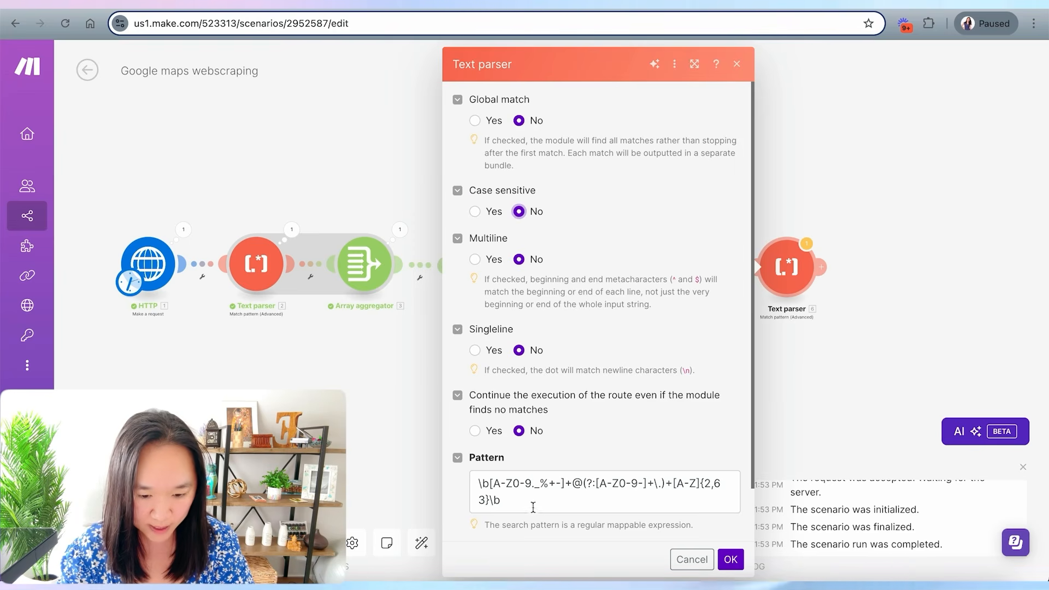
pyautogui.scroll(-2, 615, 355)
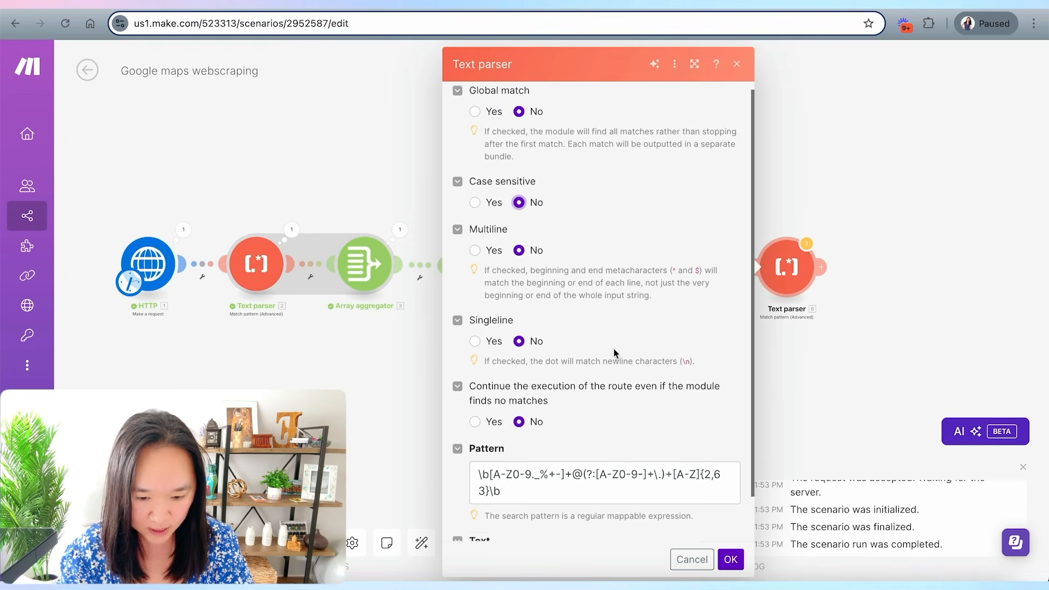
pyautogui.click(731, 558)
pyautogui.hotkey('ctrl', 's')
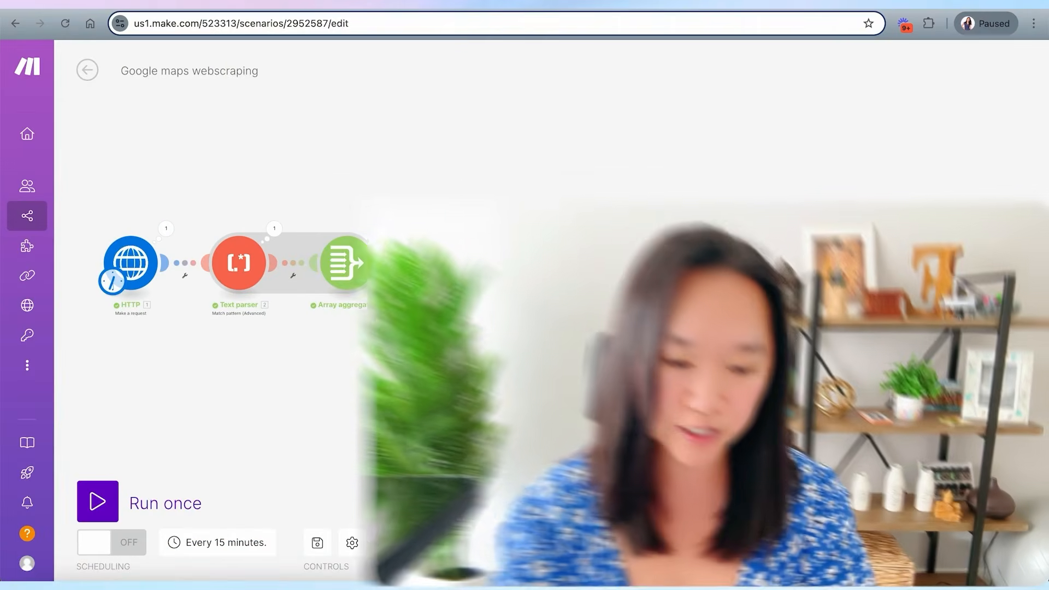
pyautogui.click(838, 287)
pyautogui.write('go')
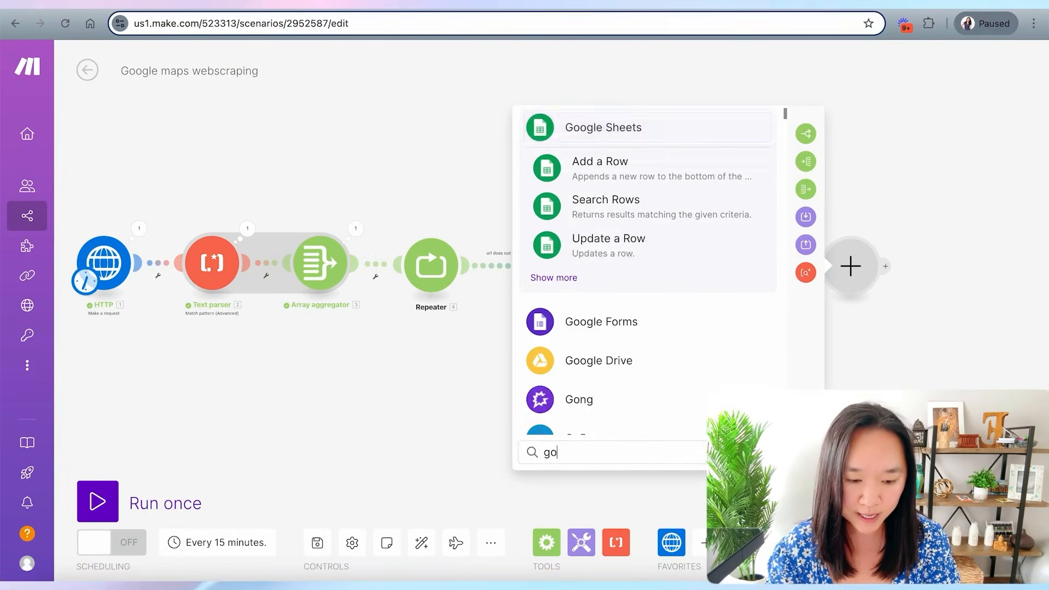
pyautogui.write('ogl')
pyautogui.click(605, 132)
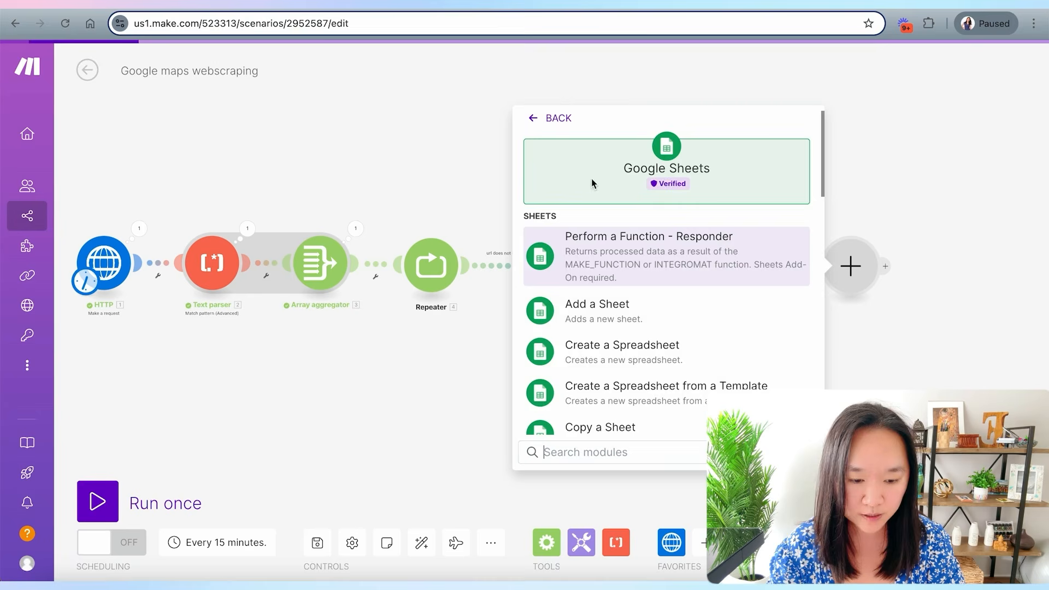
pyautogui.click(436, 414)
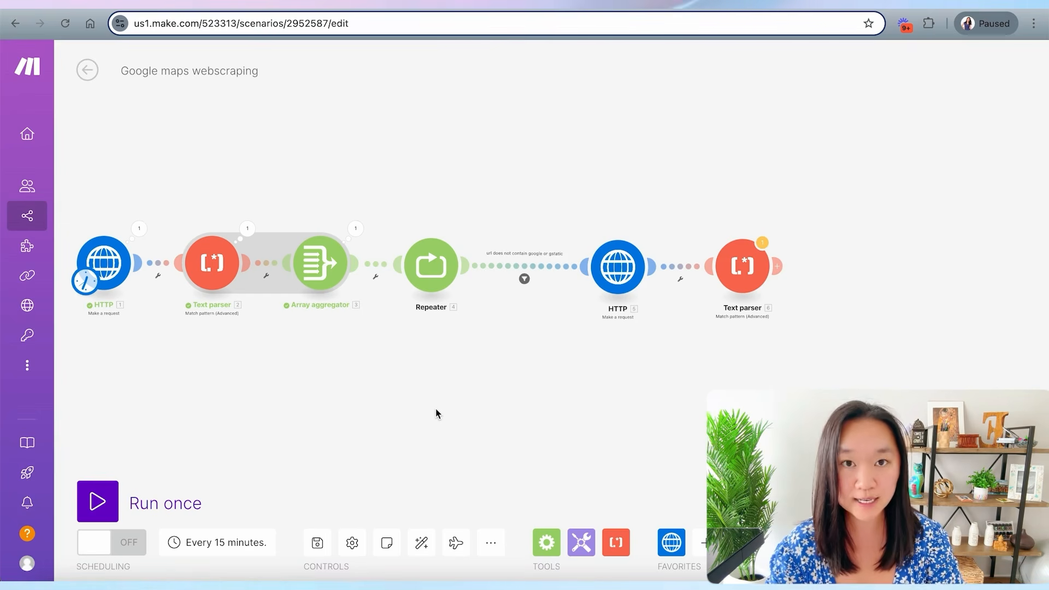
pyautogui.moveTo(711, 395); pyautogui.dragTo(650, 394)
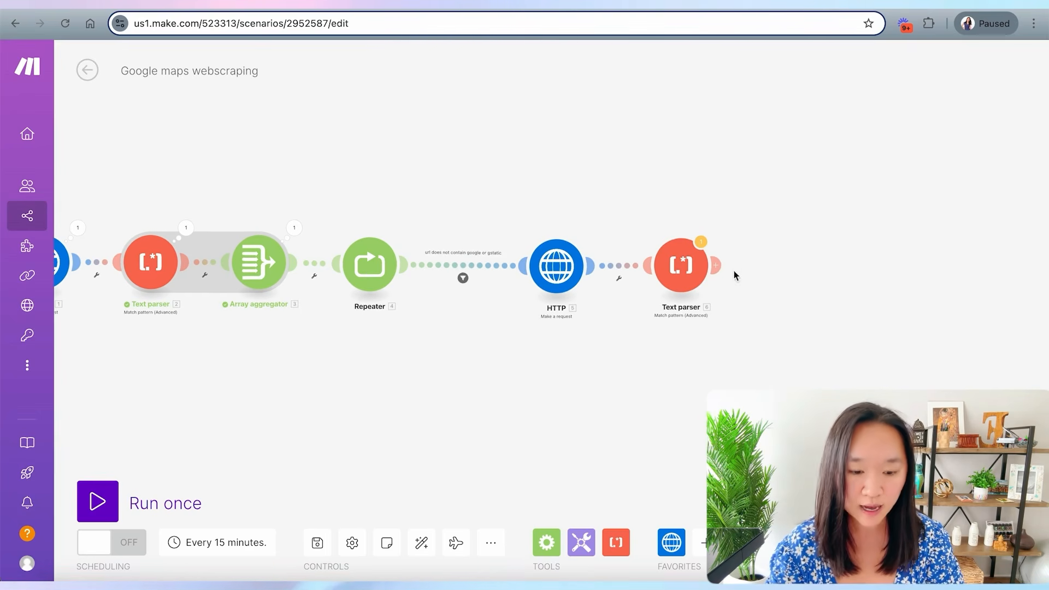
# - Try adding a Gmail Send an Email module after the Text parser, then delete it
pyautogui.click(716, 266)
pyautogui.write('ail')
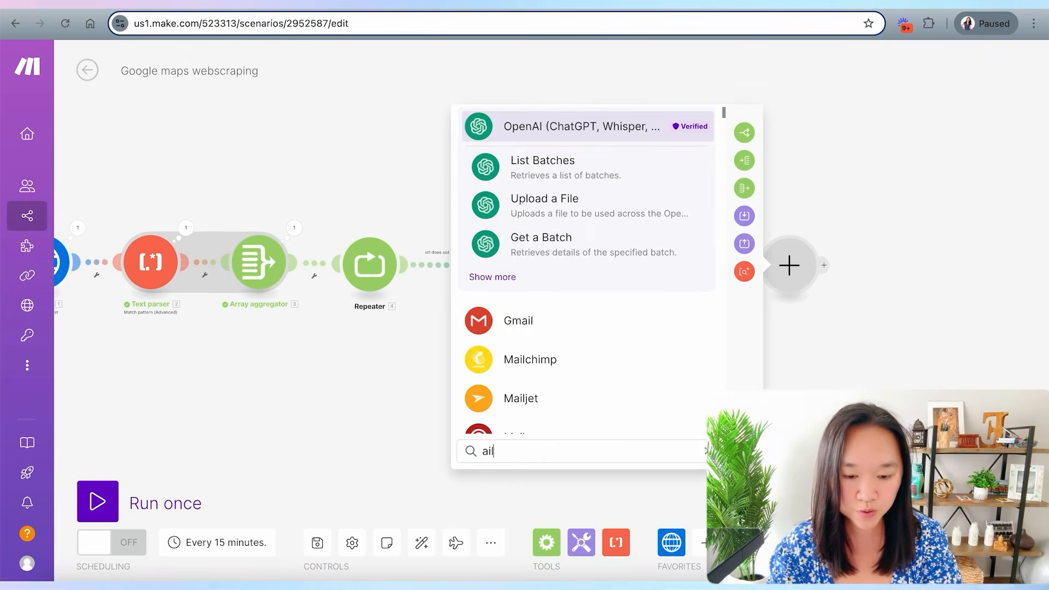
pyautogui.click(516, 315)
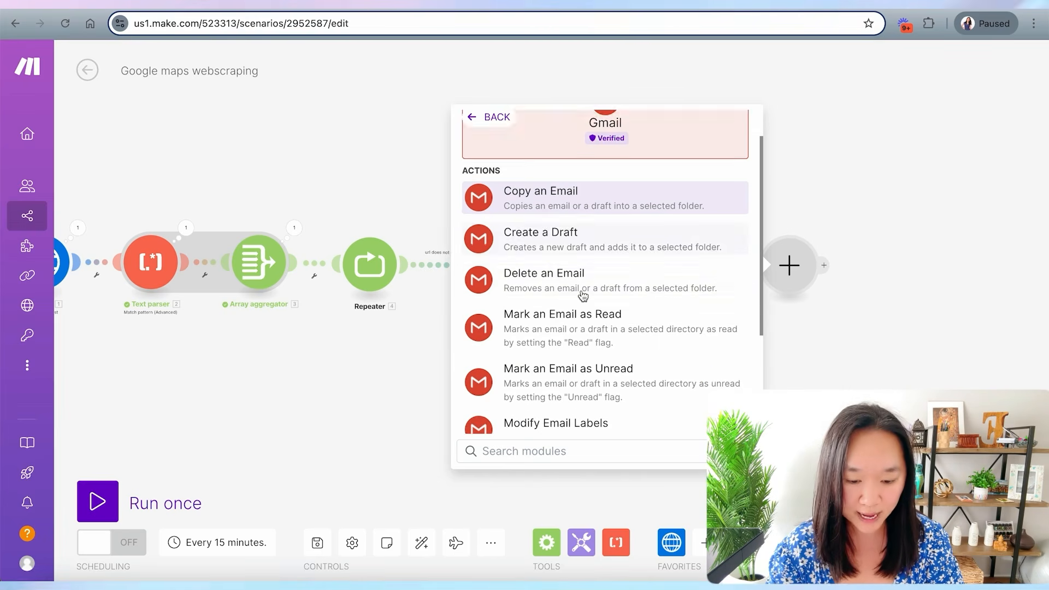
pyautogui.scroll(1, 583, 295)
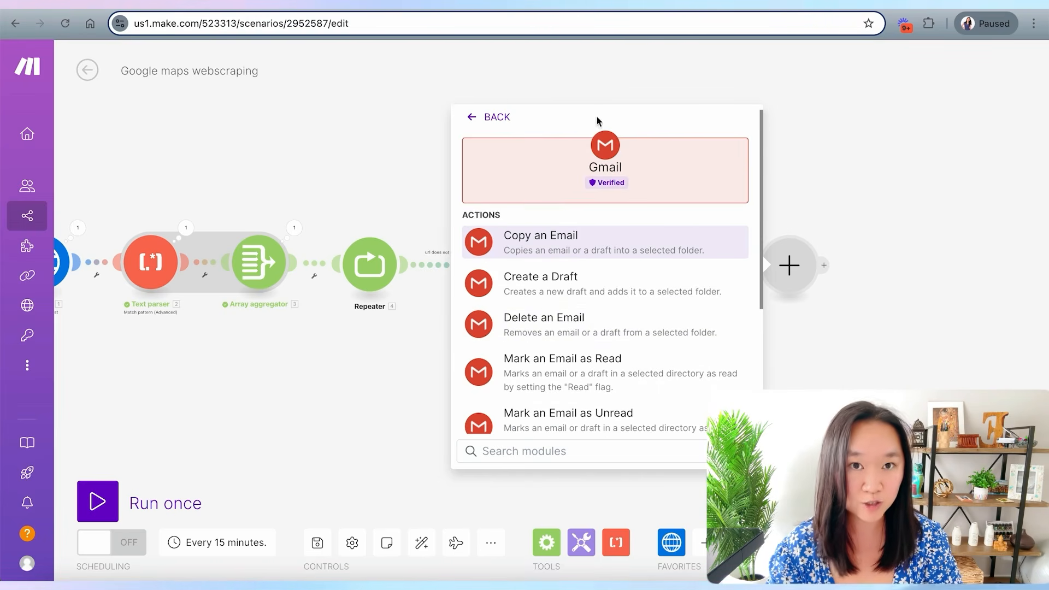
pyautogui.scroll(-5, 561, 317)
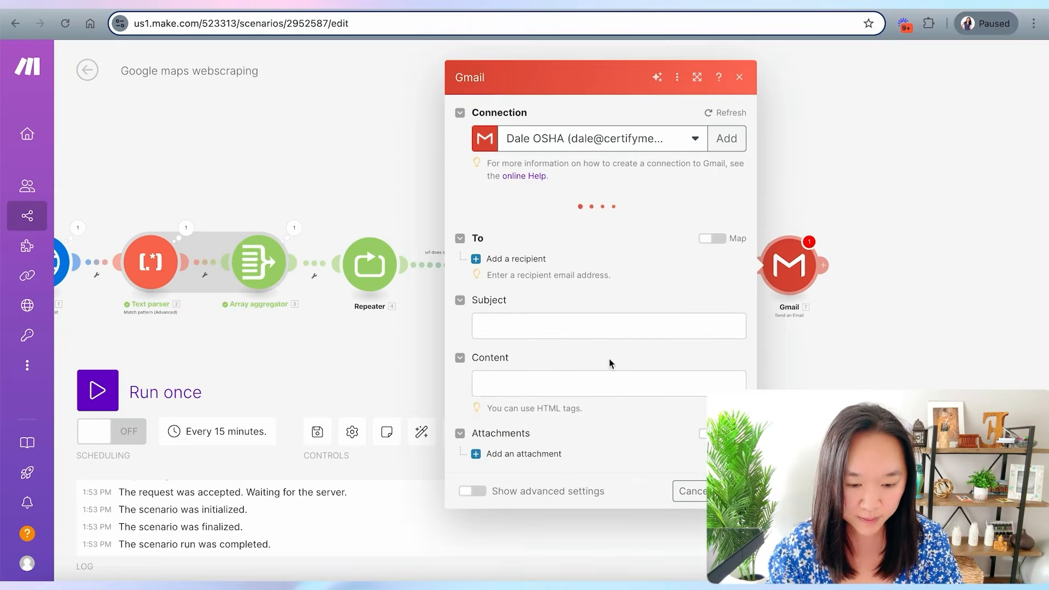
pyautogui.click(850, 329)
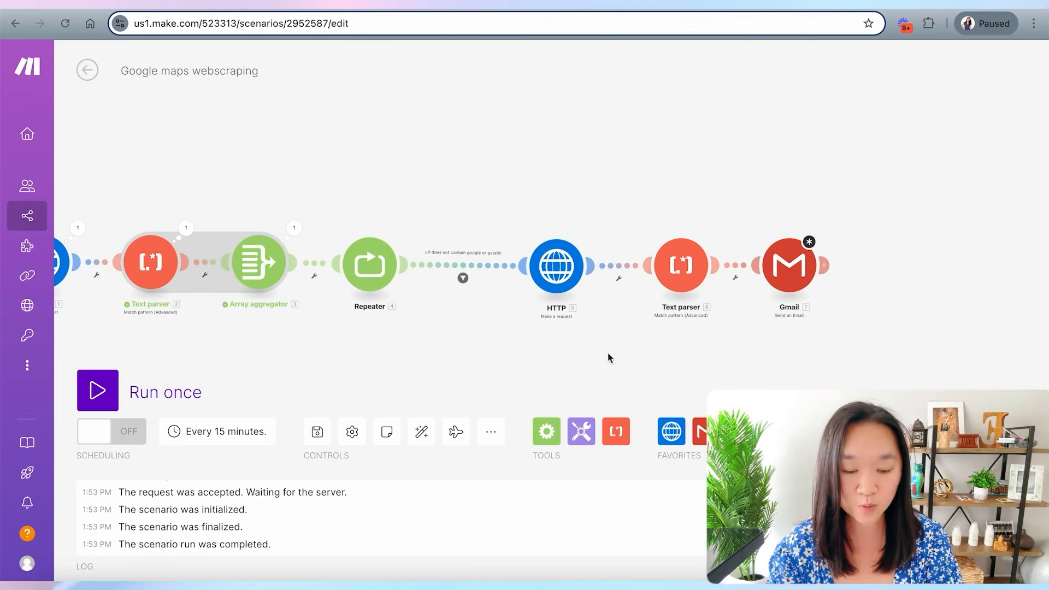
pyautogui.moveTo(568, 378); pyautogui.dragTo(402, 372)
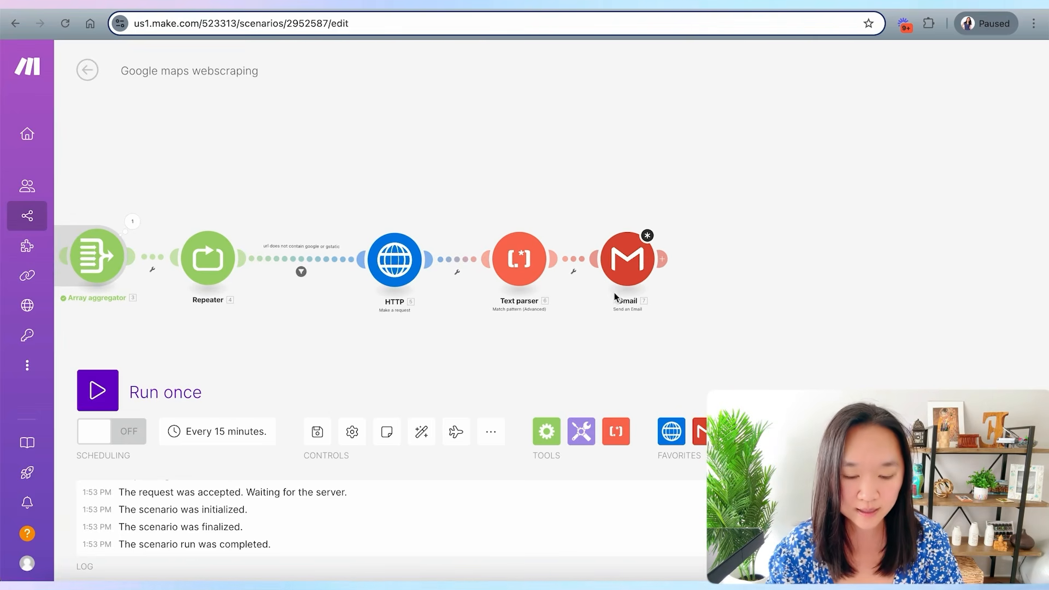
pyautogui.moveTo(656, 267); pyautogui.dragTo(692, 267)
pyautogui.click(604, 268)
pyautogui.click(647, 295)
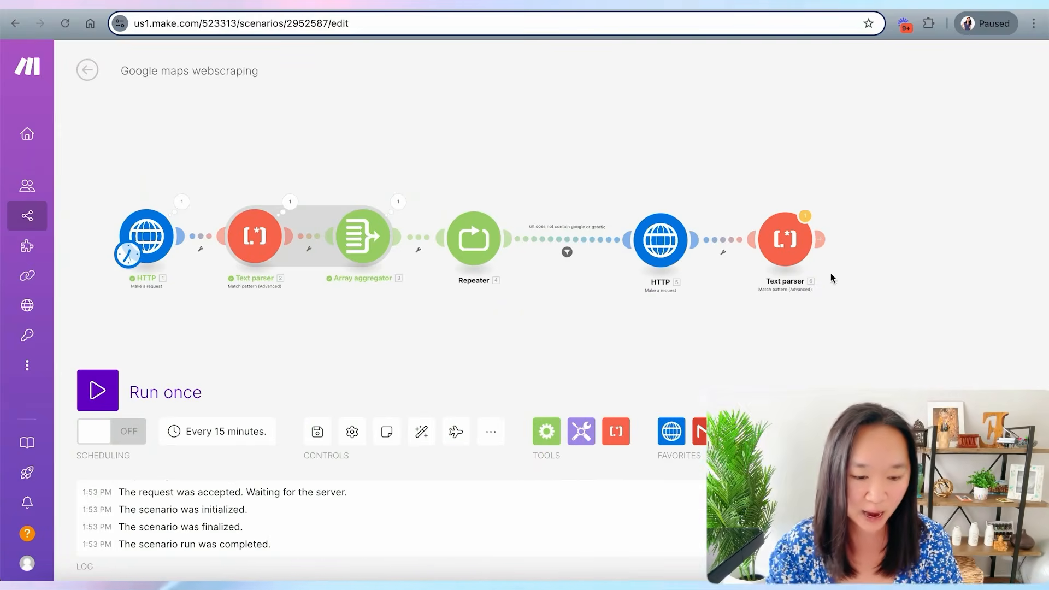
# - Add a Google Sheets Add a Row module after the second Text parser
pyautogui.click(822, 240)
pyautogui.write('goog')
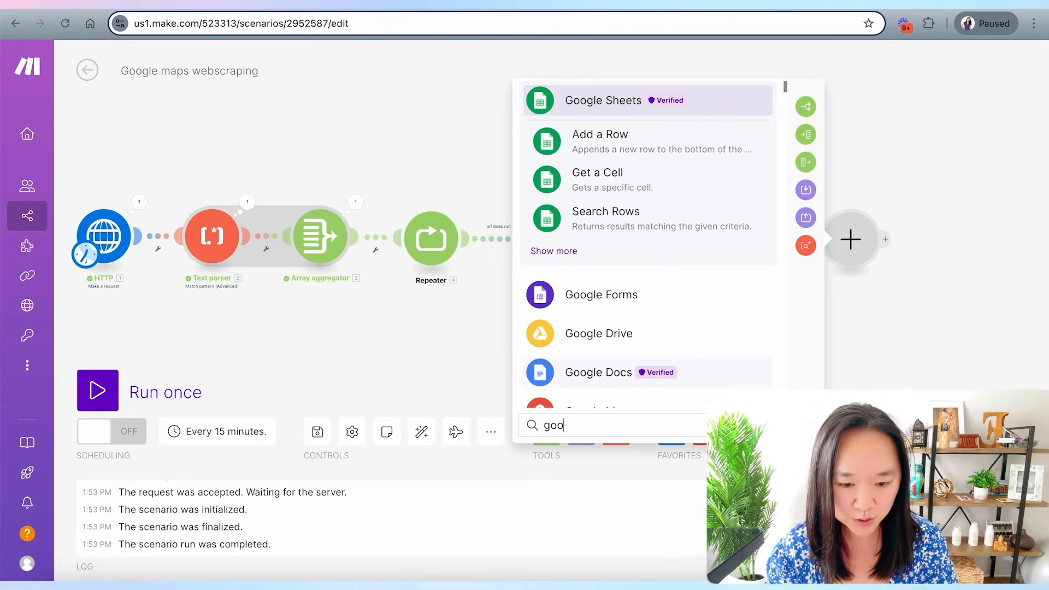
pyautogui.click(603, 102)
pyautogui.scroll(-2, 676, 272)
pyautogui.scroll(-5, 675, 271)
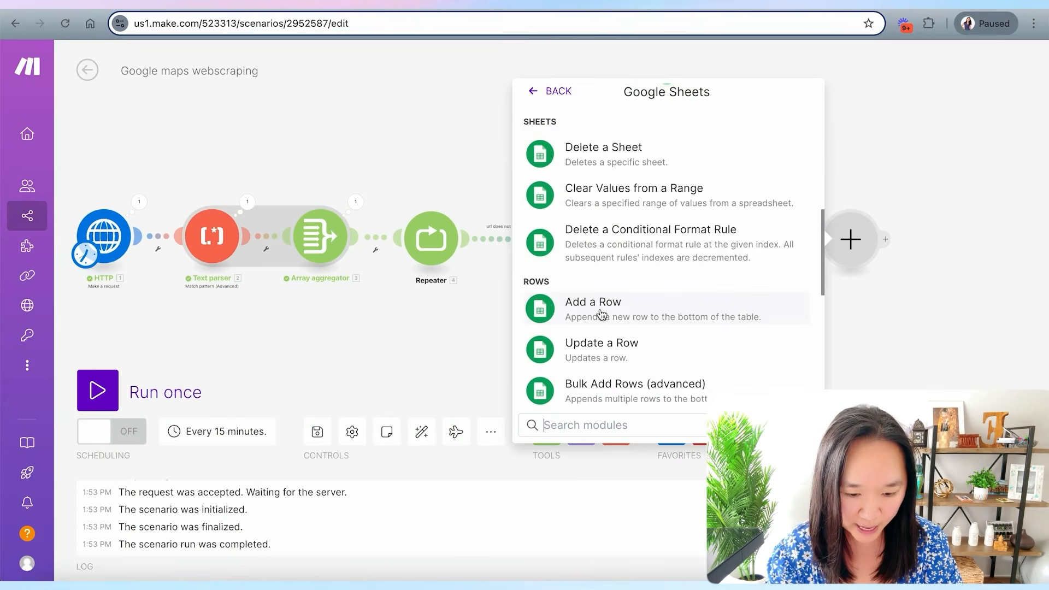
pyautogui.click(598, 309)
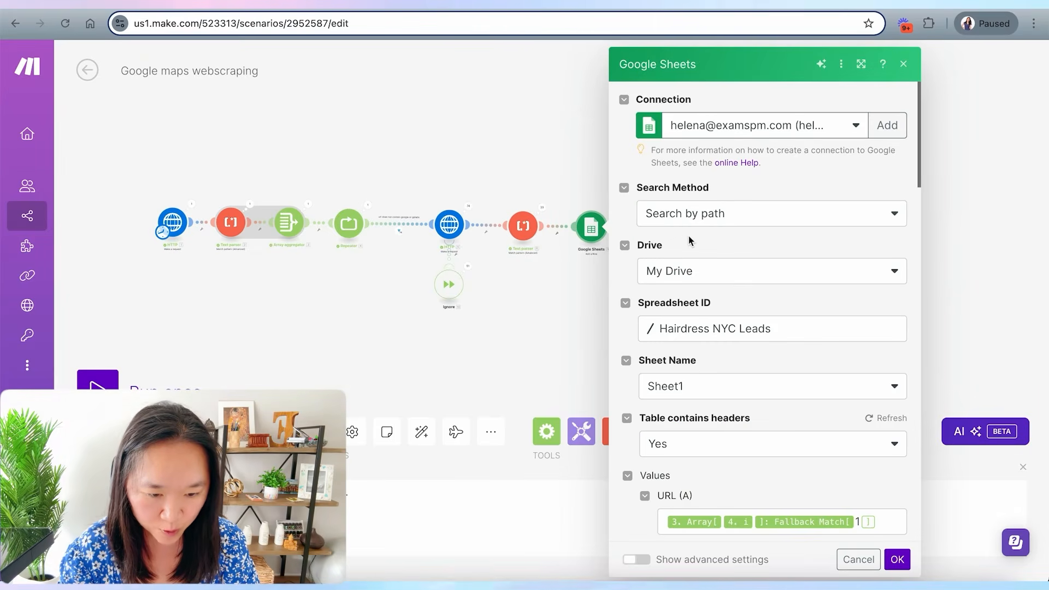
# - Review the Hairdress NYC Leads sheet's headers and the URL (A) and Email (B) mappings in the Google Sheets module
pyautogui.click(532, 333)
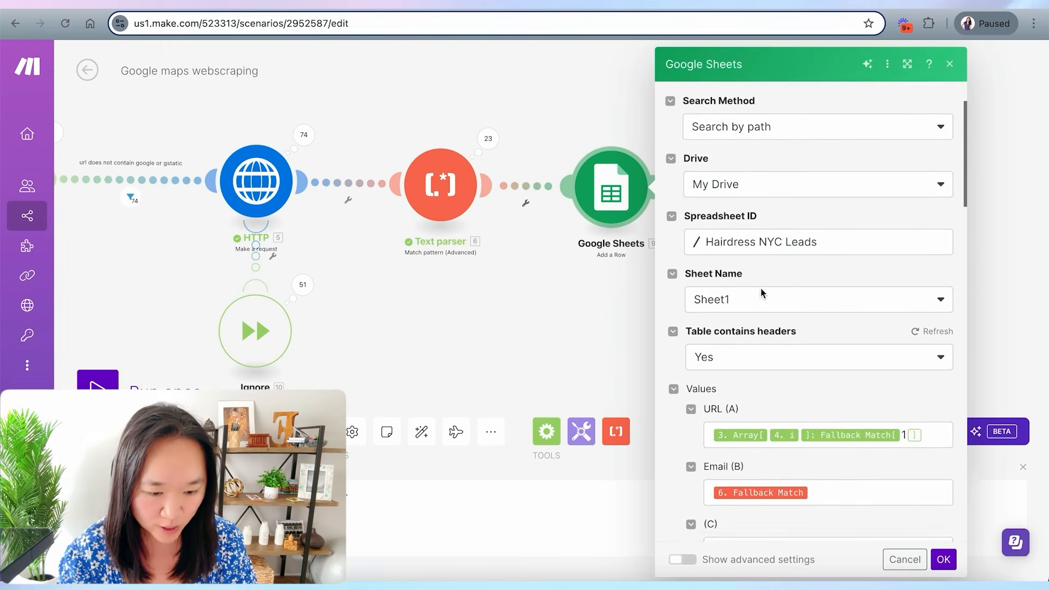
pyautogui.scroll(-1, 761, 291)
pyautogui.scroll(1, 761, 291)
pyautogui.scroll(-2, 761, 291)
pyautogui.scroll(-1, 761, 290)
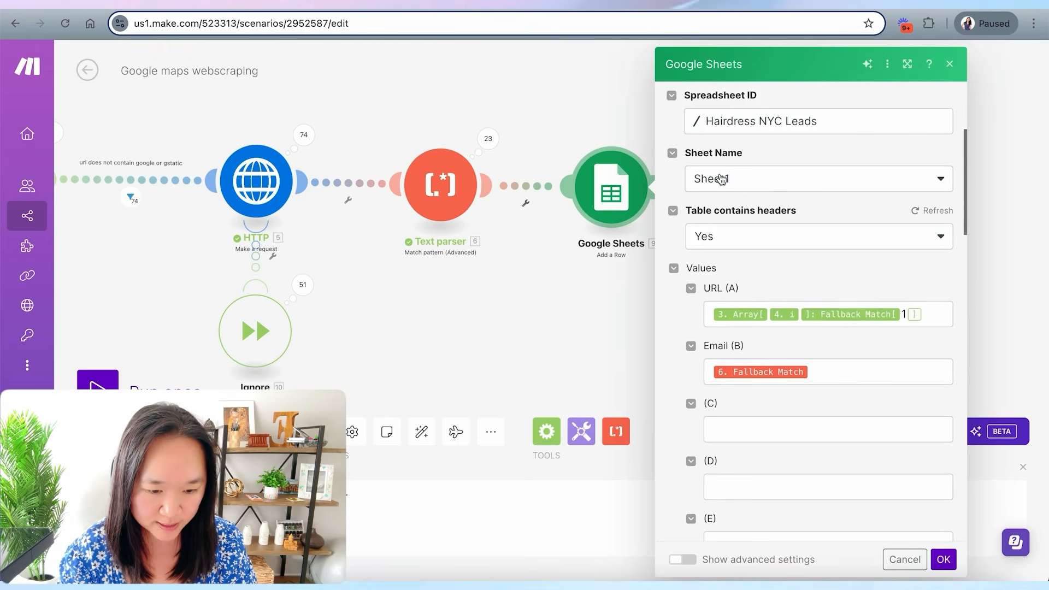
pyautogui.scroll(-1, 745, 235)
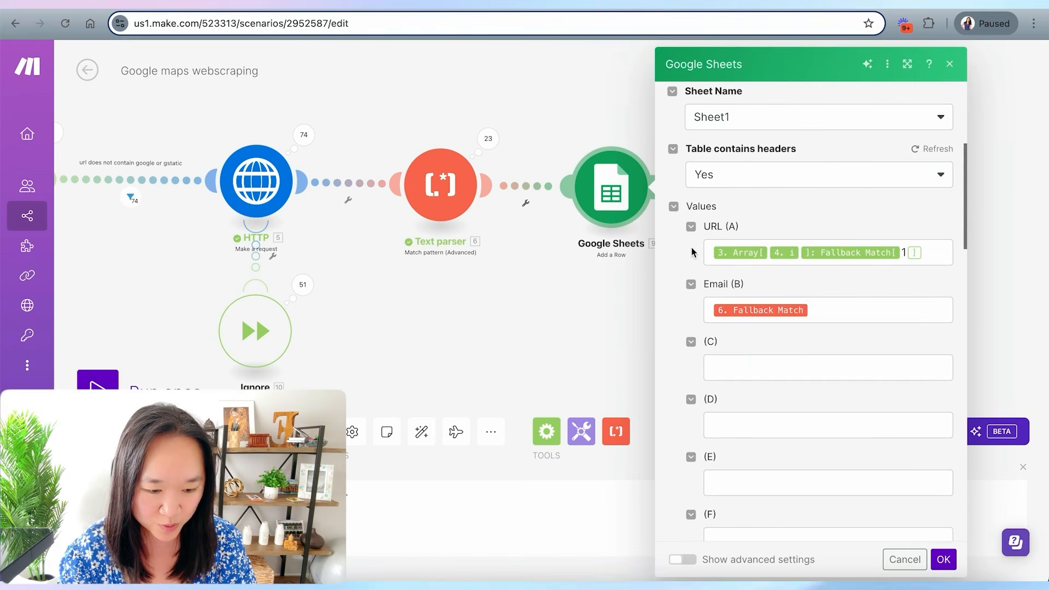
pyautogui.click(933, 253)
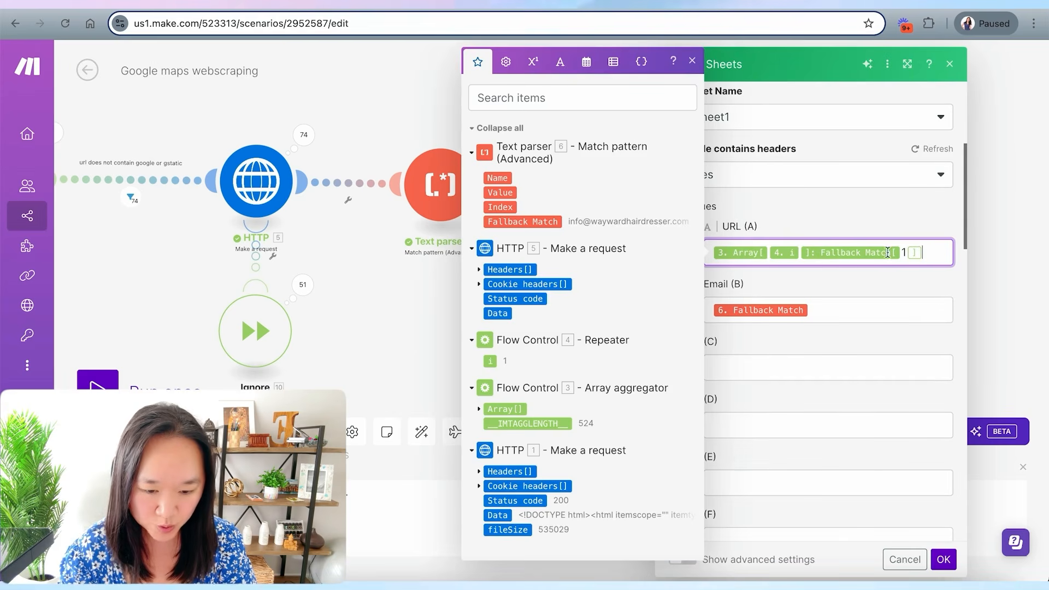
pyautogui.click(481, 409)
pyautogui.click(490, 425)
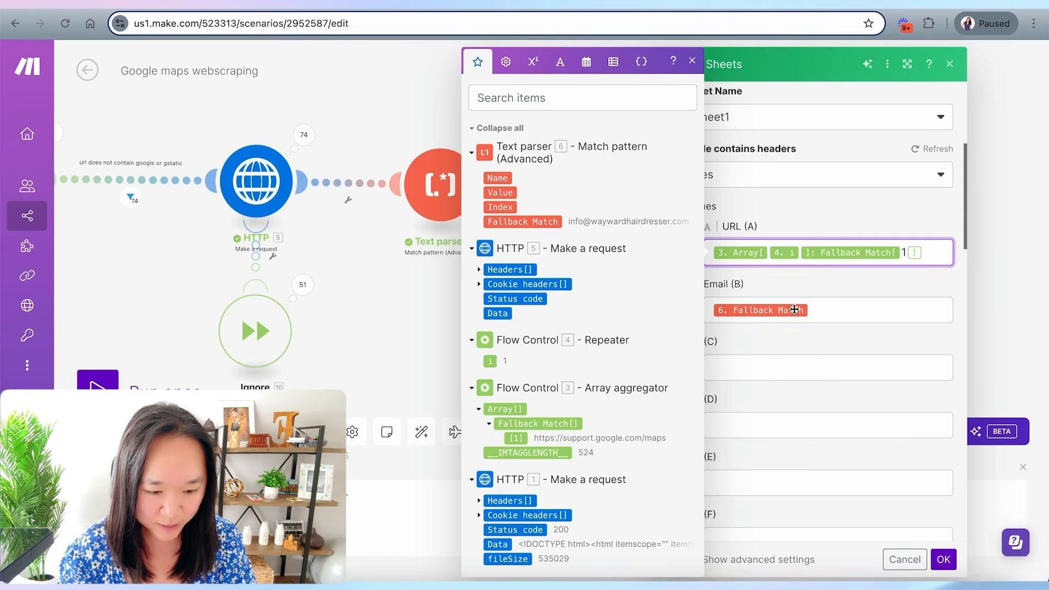
pyautogui.click(830, 311)
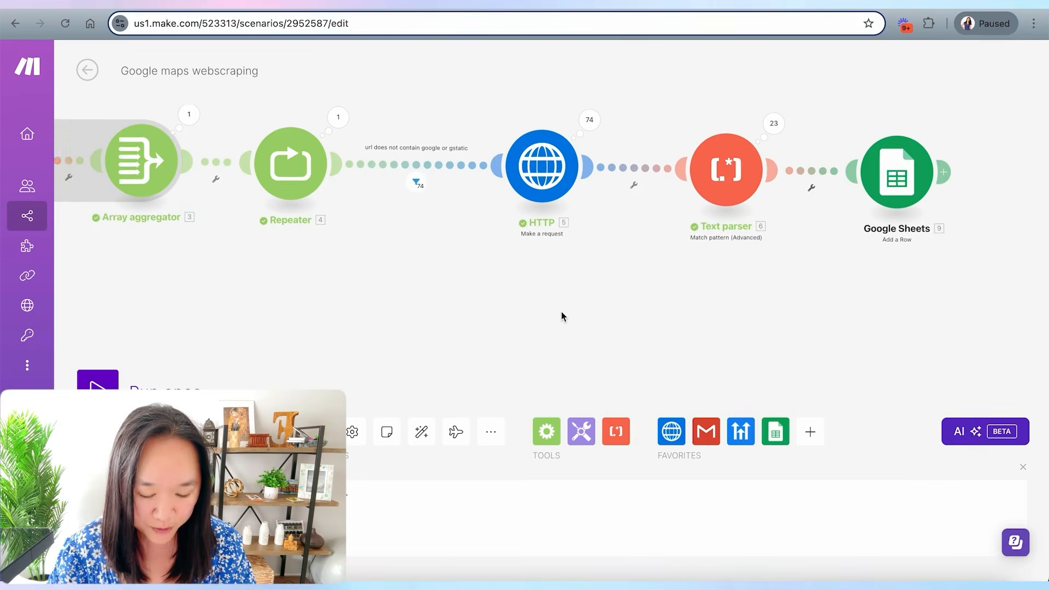
# - Add an Ignore error handler to the second HTTP module
pyautogui.moveTo(561, 313); pyautogui.dragTo(511, 325)
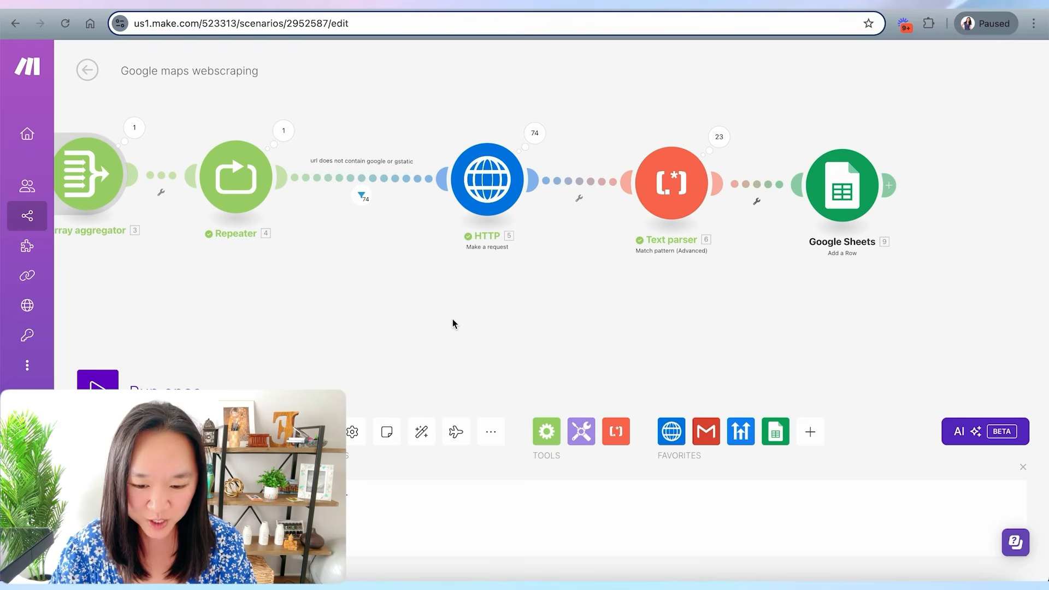
pyautogui.rightClick(481, 181)
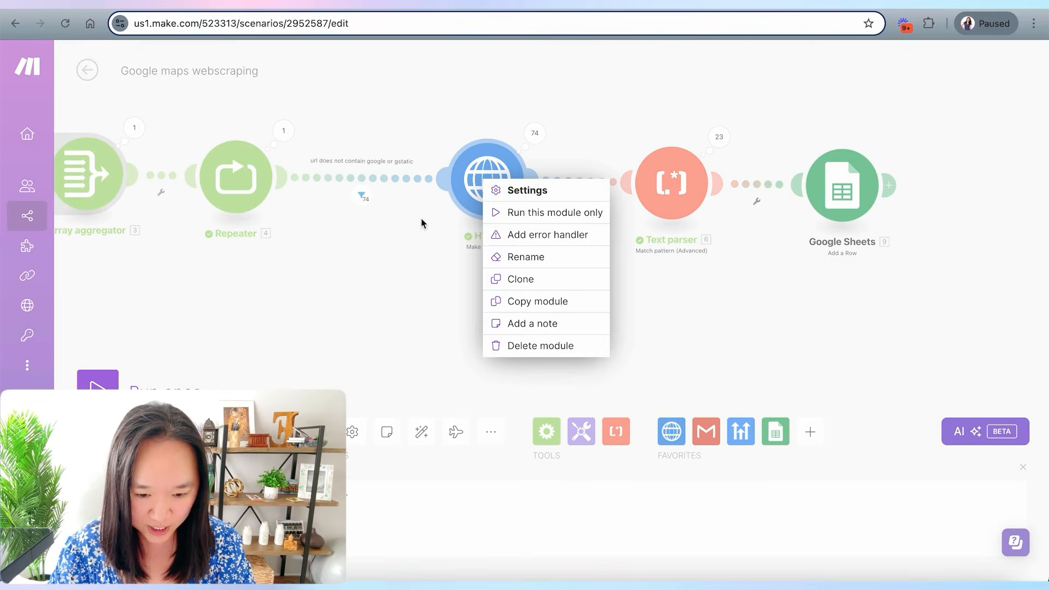
pyautogui.click(485, 225)
pyautogui.rightClick(483, 177)
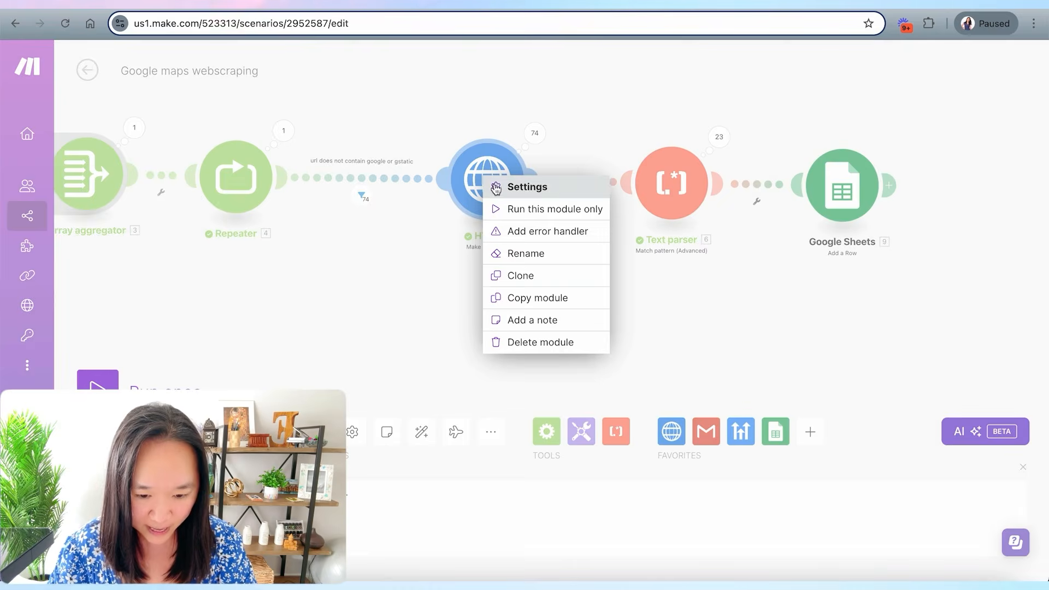
pyautogui.click(540, 231)
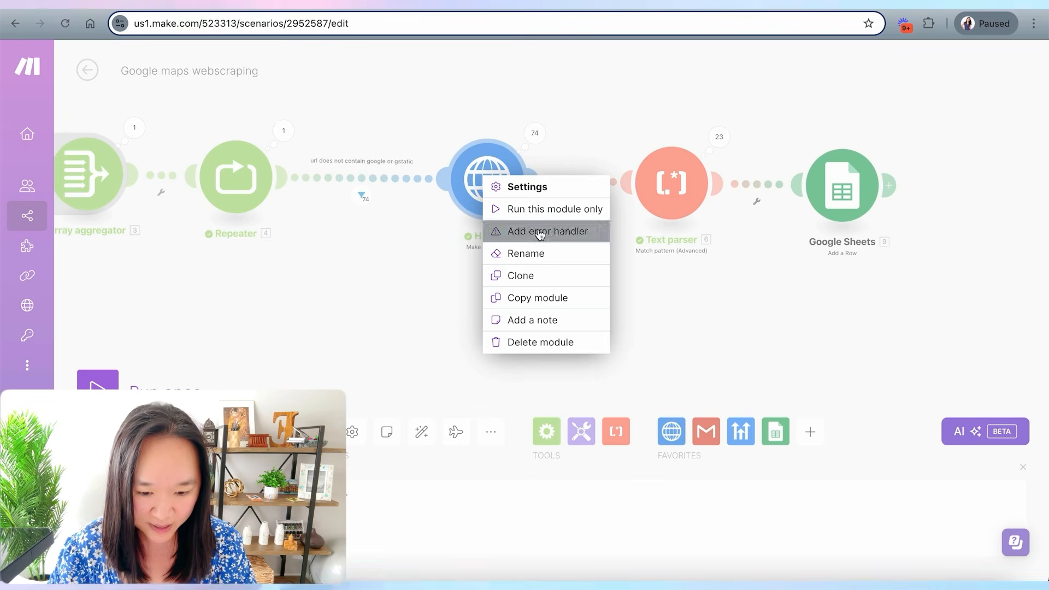
pyautogui.moveTo(595, 307); pyautogui.dragTo(506, 365)
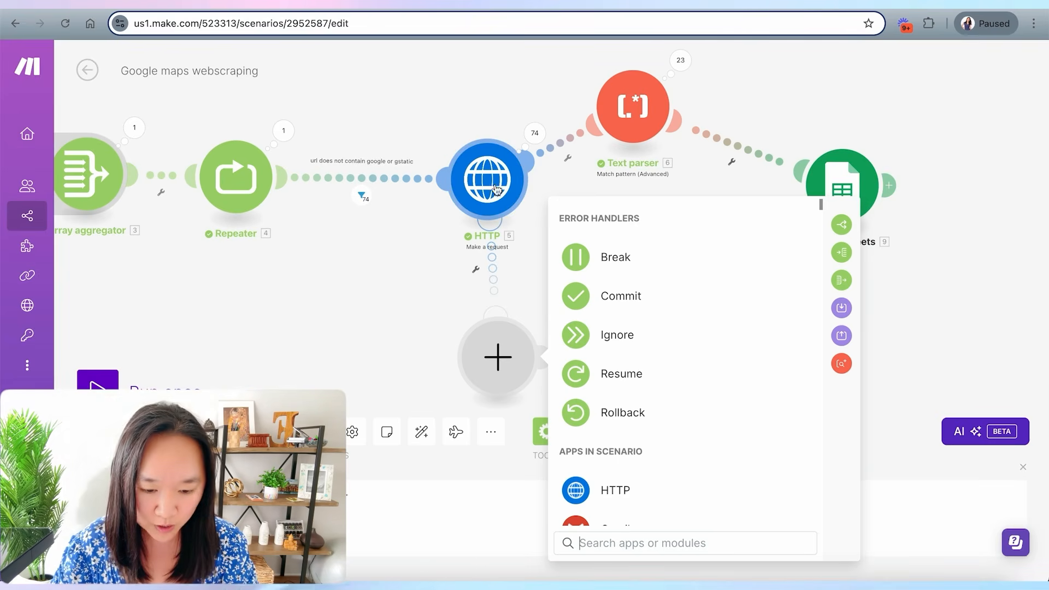
pyautogui.click(618, 335)
# - Rearrange the Ignore handler and the Text parser so the modules line up neatly
pyautogui.moveTo(492, 360); pyautogui.dragTo(479, 331)
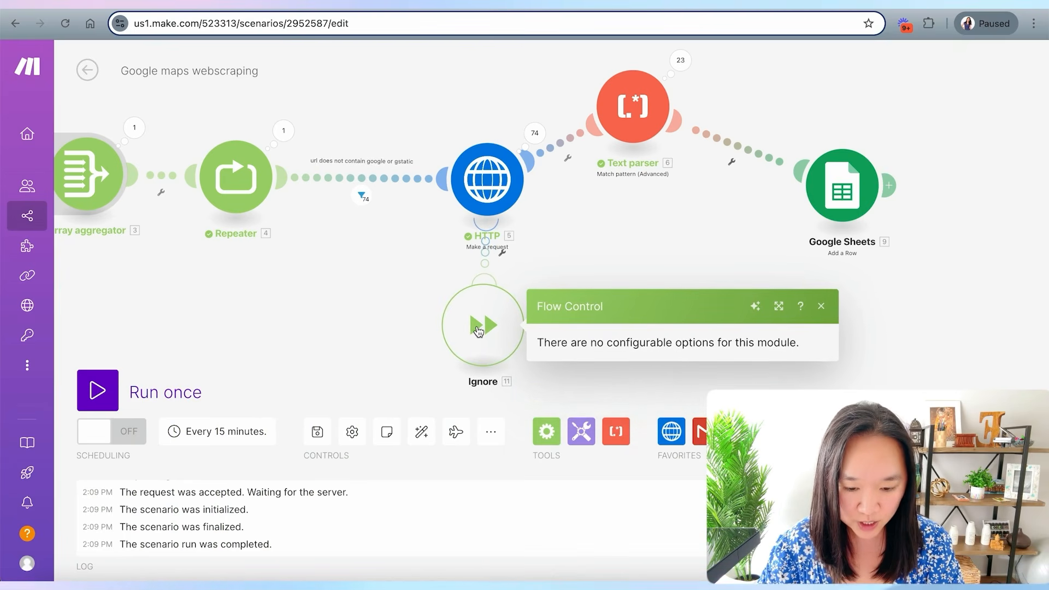
pyautogui.moveTo(639, 125); pyautogui.dragTo(673, 188)
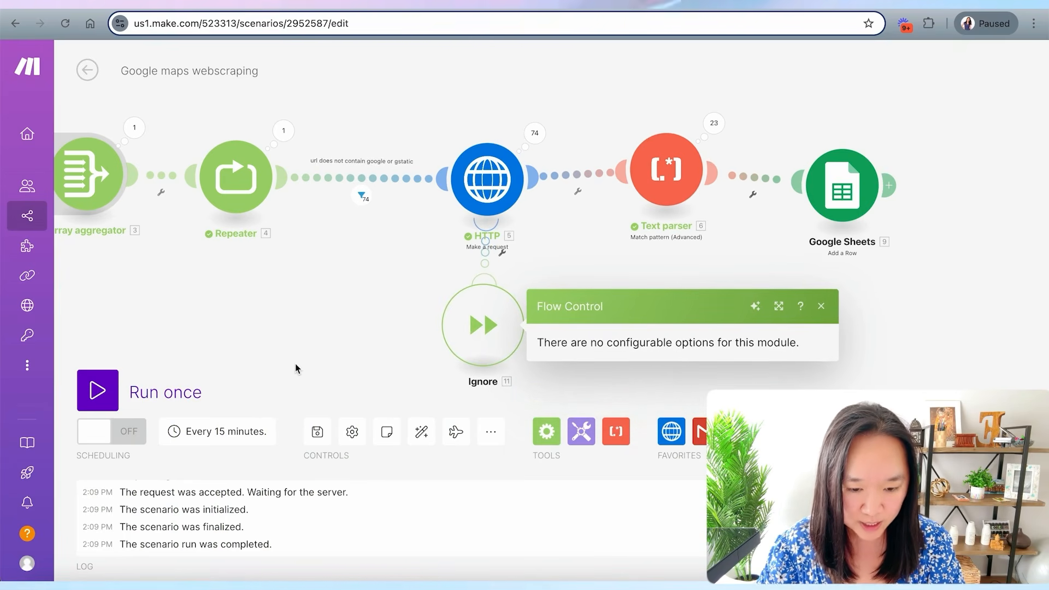
pyautogui.scroll(-10, 282, 356)
pyautogui.scroll(5, 281, 357)
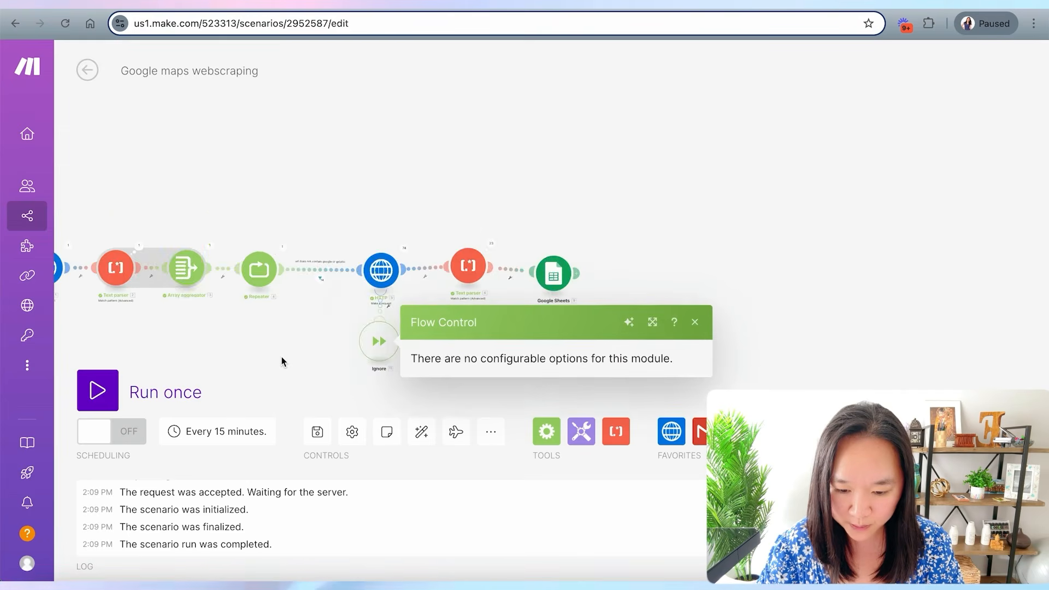
pyautogui.scroll(-3, 281, 357)
pyautogui.click(240, 354)
pyautogui.moveTo(240, 358); pyautogui.dragTo(421, 323)
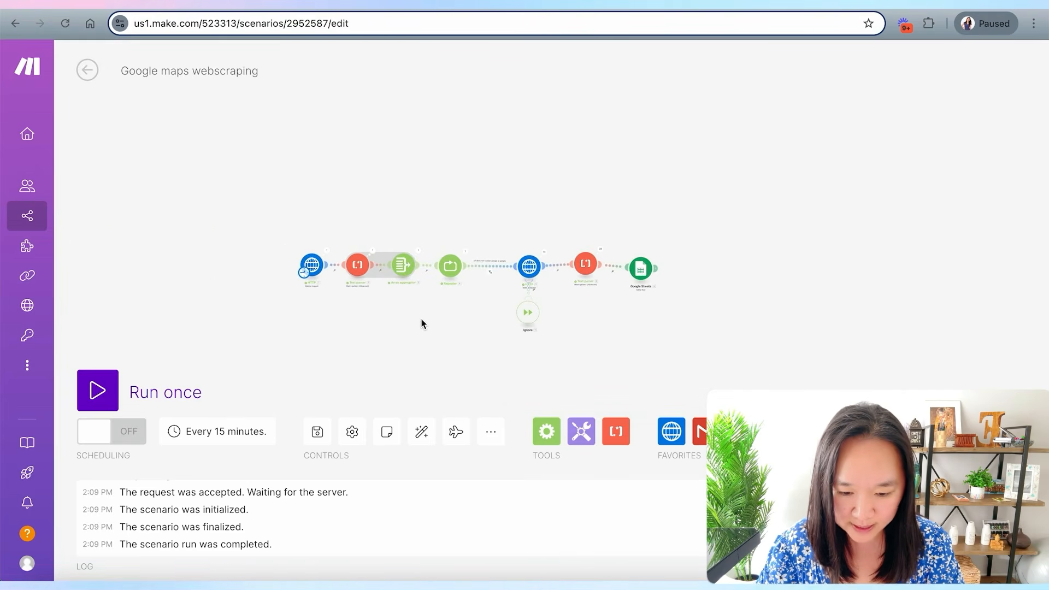
# - Review the finished run in the scenario and the logged URL and email rows in the Hairdress NYC Leads sheet
pyautogui.scroll(5, 422, 324)
pyautogui.scroll(-1, 422, 323)
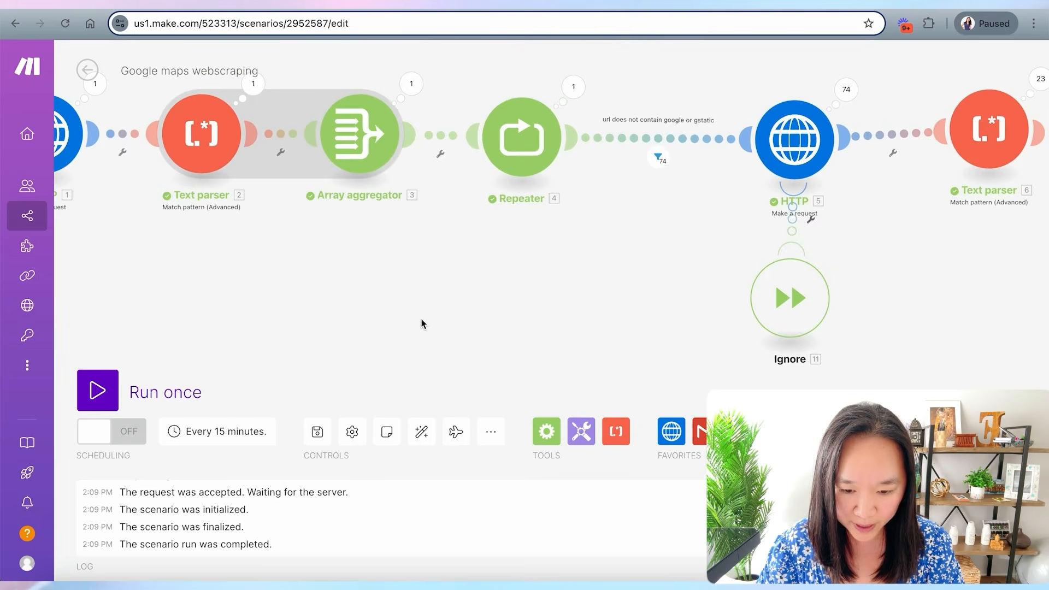
pyautogui.scroll(-2, 421, 324)
pyautogui.moveTo(408, 314); pyautogui.dragTo(407, 326)
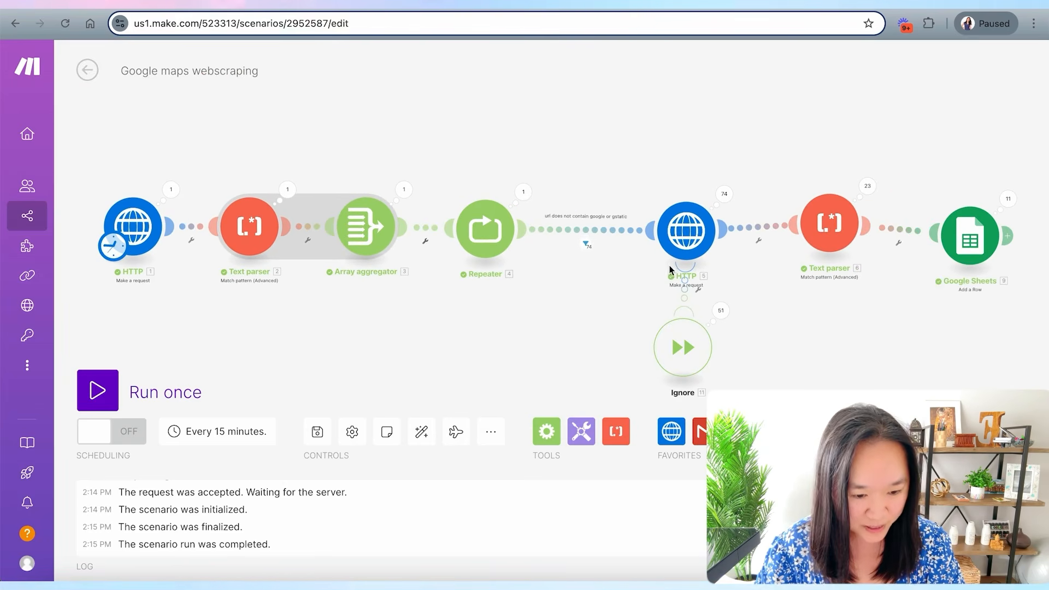
pyautogui.moveTo(492, 326); pyautogui.dragTo(481, 299)
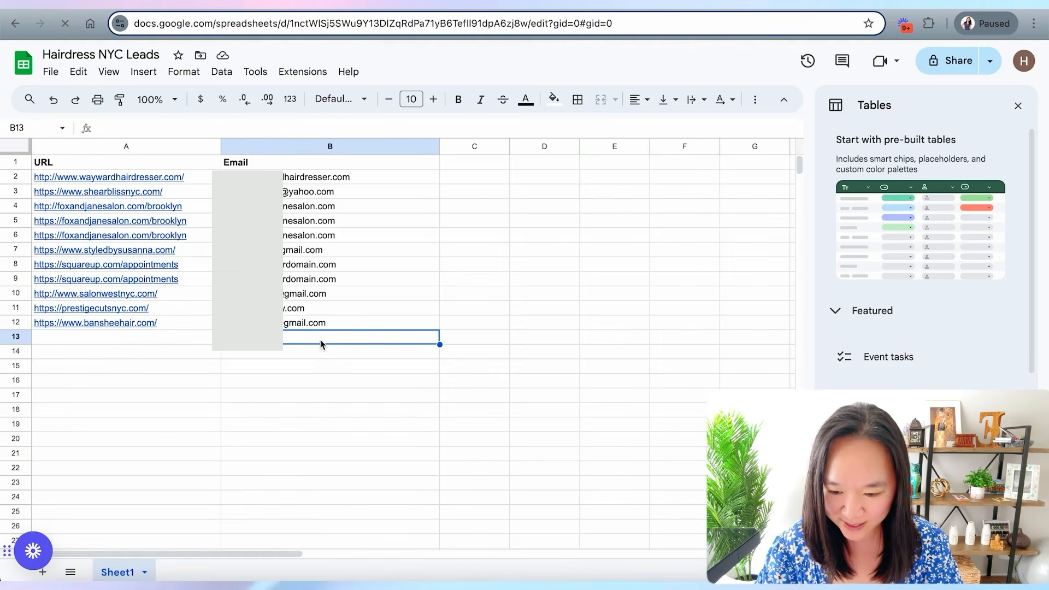
pyautogui.click(124, 344)
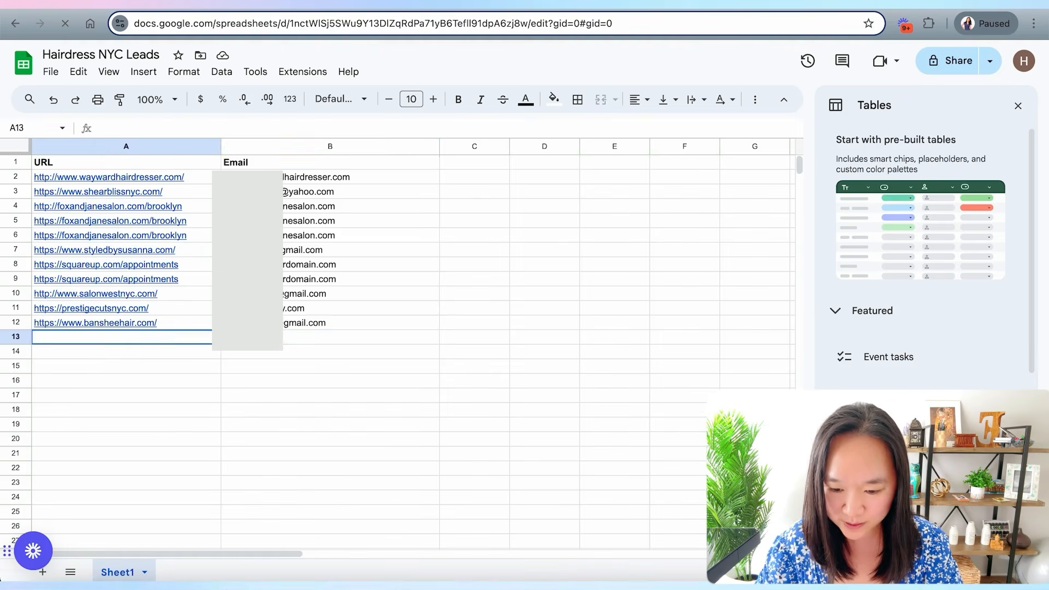
pyautogui.click(244, 340)
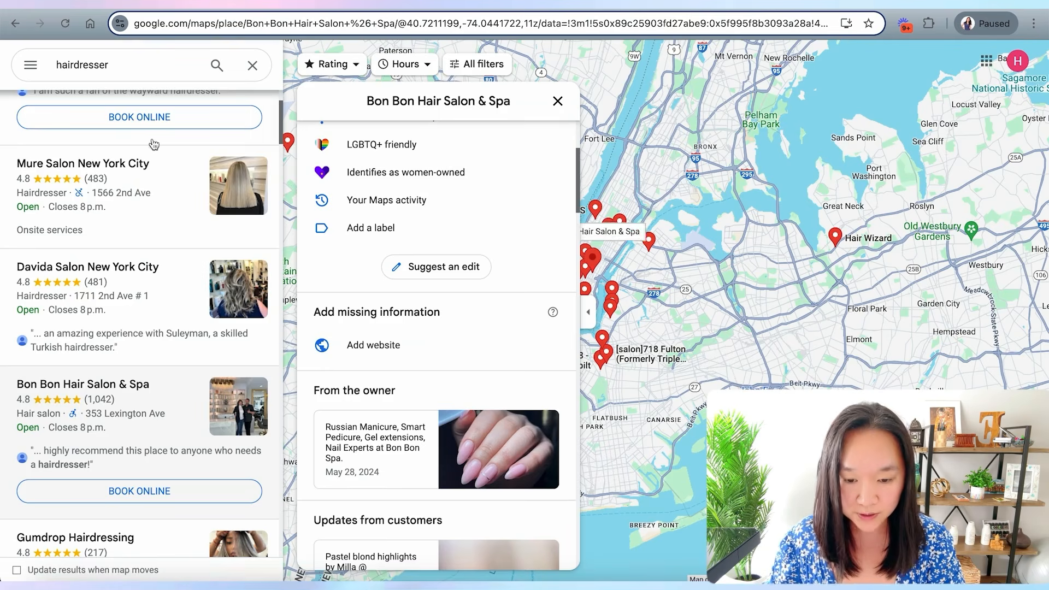
# - Search Google Maps for dentist and copy the results page URL
pyautogui.doubleClick(114, 64)
pyautogui.write('dentist')
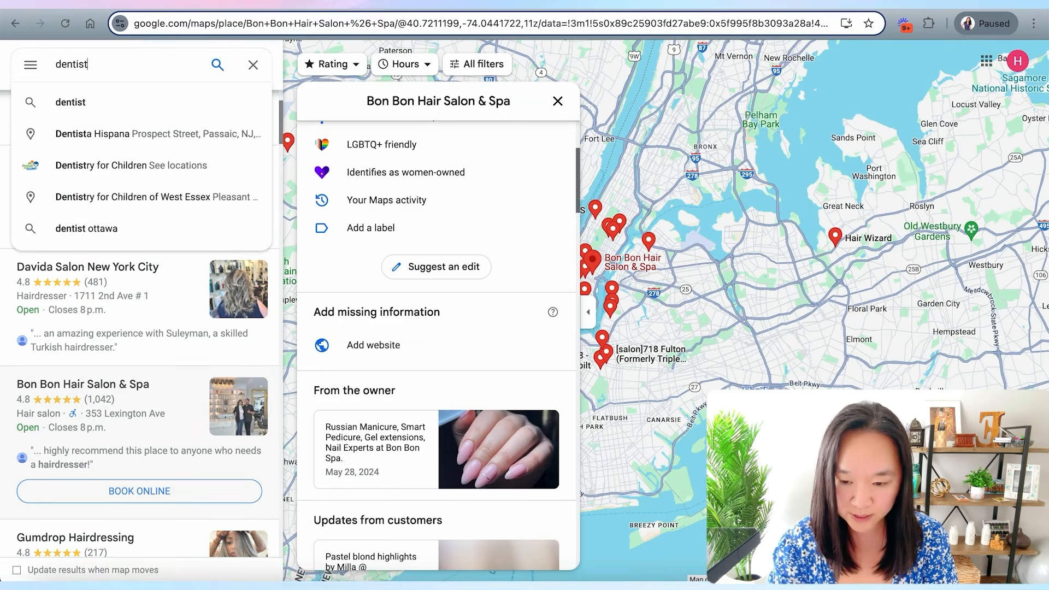
pyautogui.press('Return')
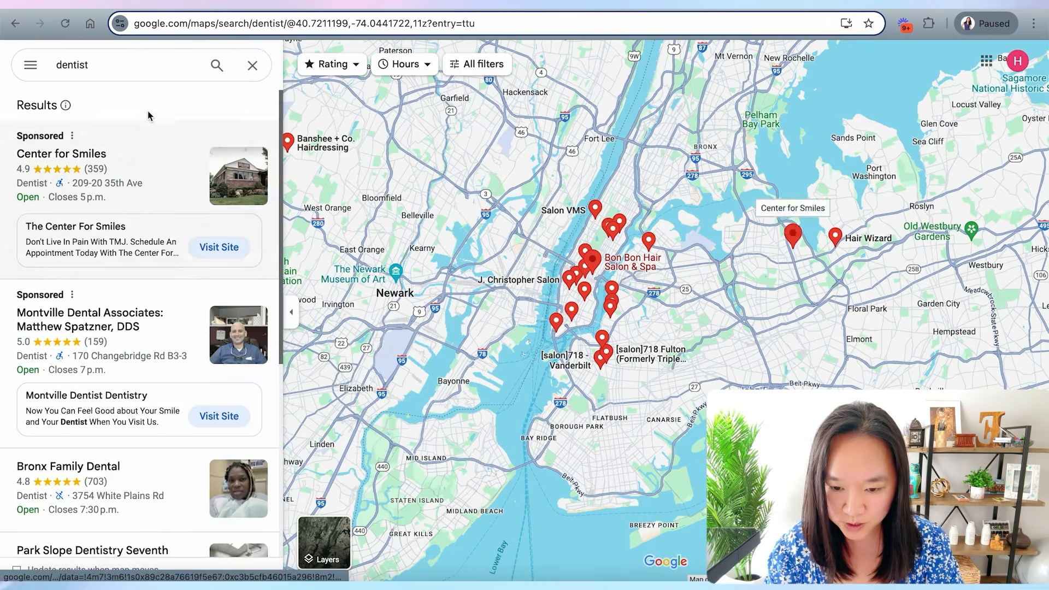
pyautogui.click(295, 24)
pyautogui.hotkey('ctrl', 'c')
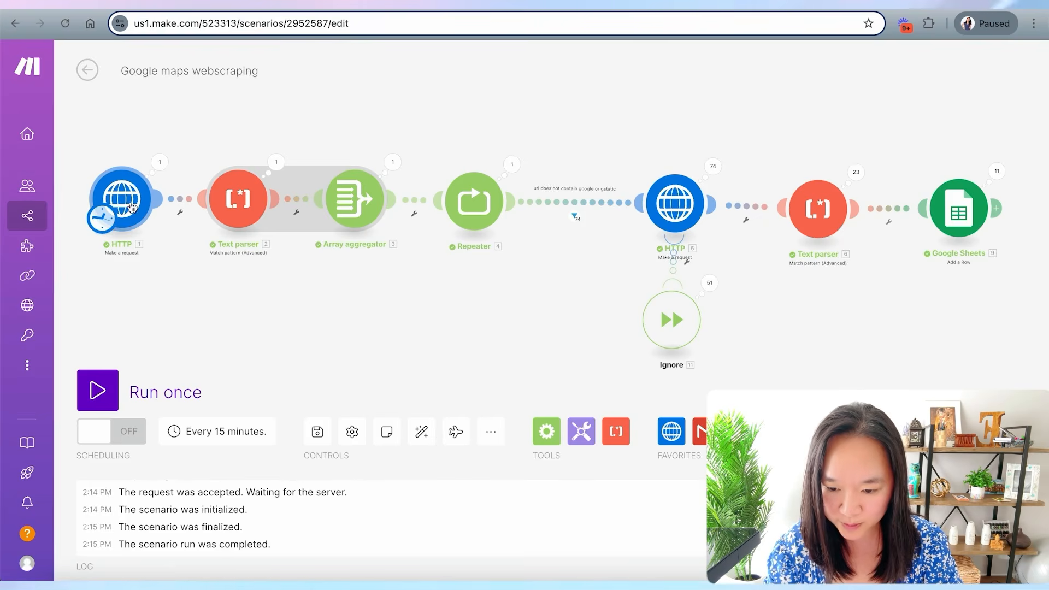
# - Replace the first HTTP module's URL with the copied dentist search URL, then run the scenario once
pyautogui.click(121, 198)
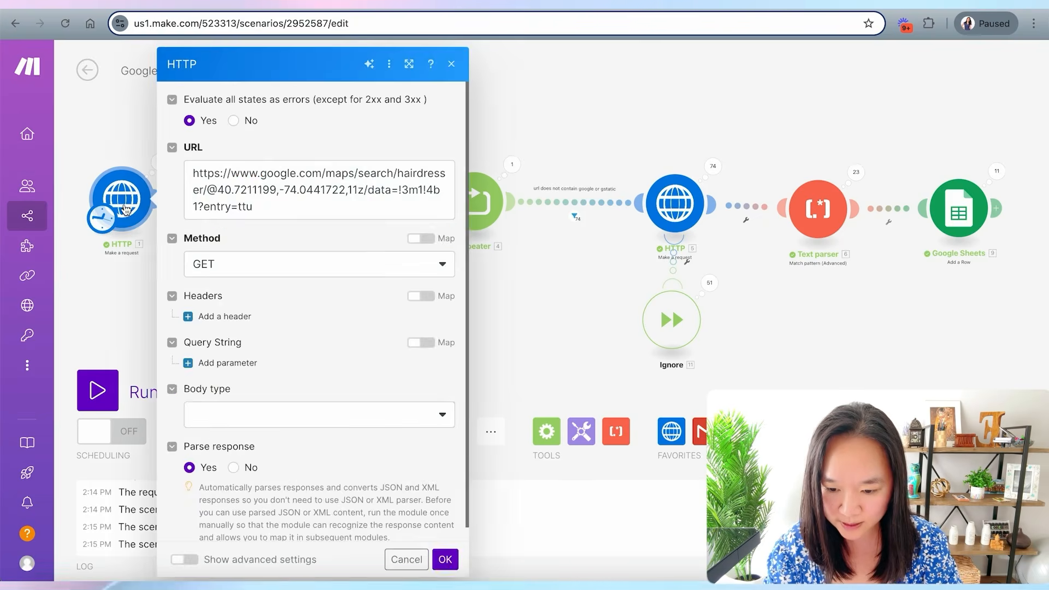
pyautogui.moveTo(194, 185); pyautogui.dragTo(291, 211)
pyautogui.hotkey('ctrl', 'v')
pyautogui.click(172, 203)
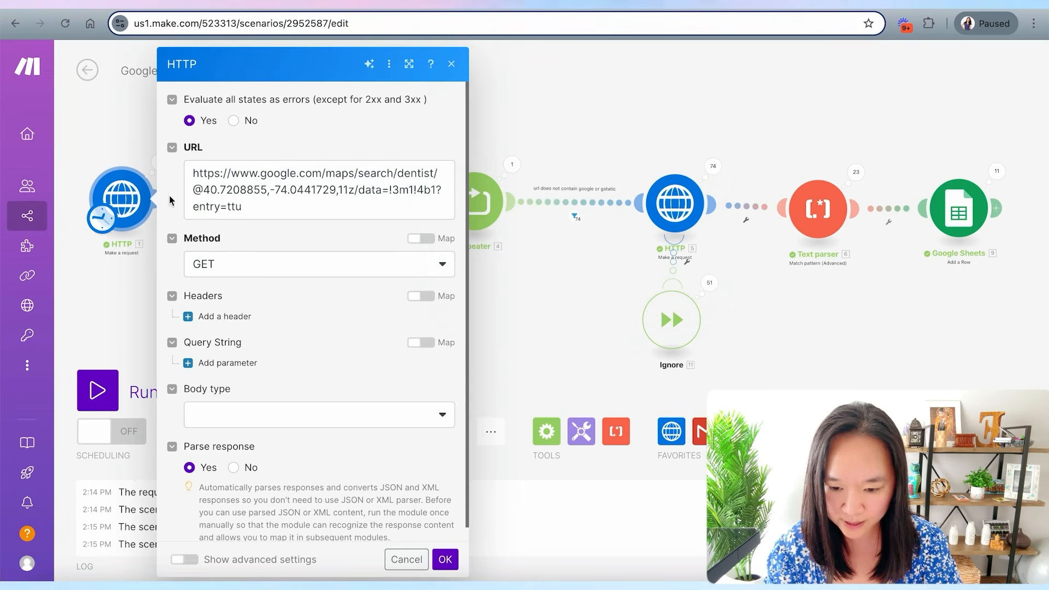
pyautogui.click(445, 559)
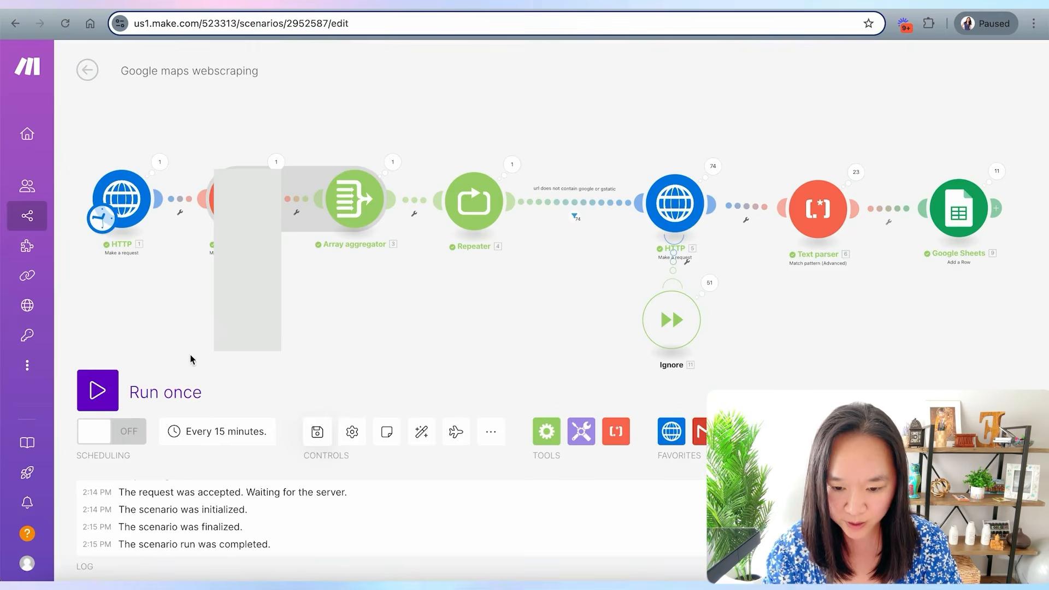
pyautogui.click(97, 391)
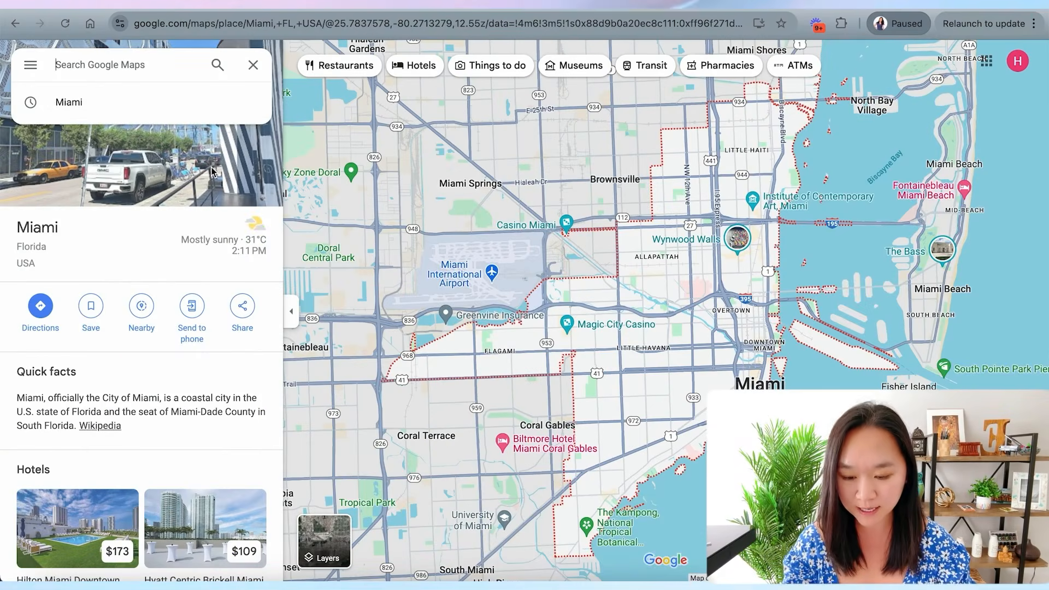
# - Search Google Maps for dentist around Miami and paste the results URL into row 2 of the Google maps URLs sheet
pyautogui.write('dentist')
pyautogui.press('Return')
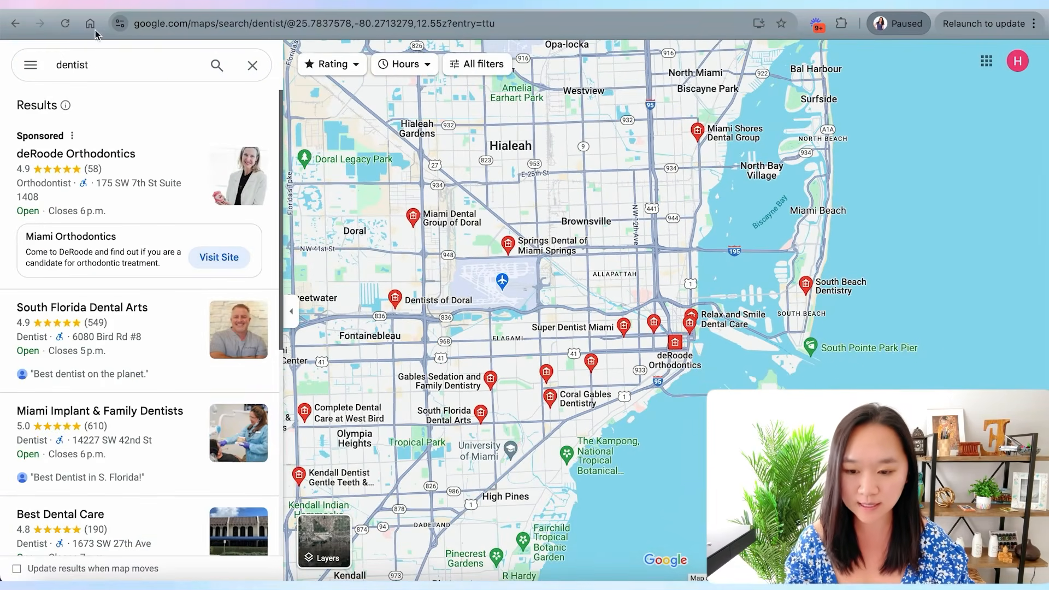
pyautogui.click(127, 24)
pyautogui.hotkey('ctrl', 'c')
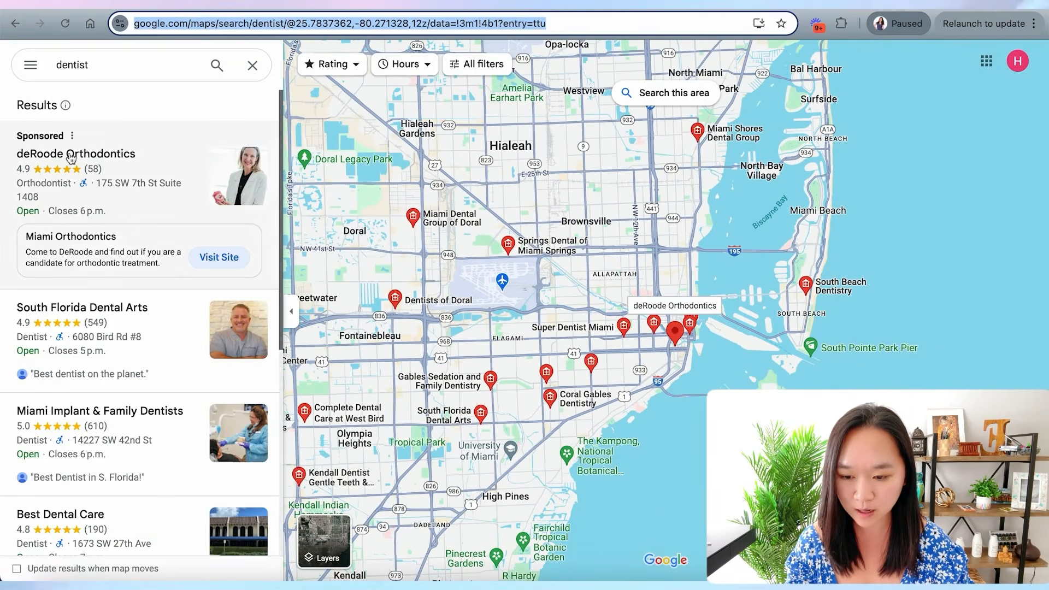
pyautogui.click(269, 12)
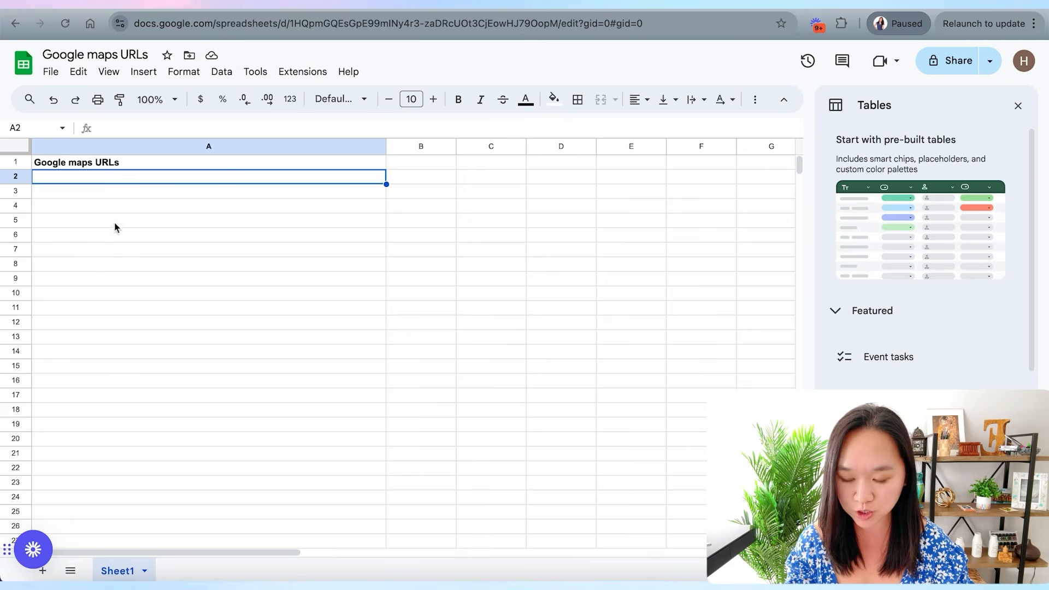
pyautogui.hotkey('ctrl', 'v')
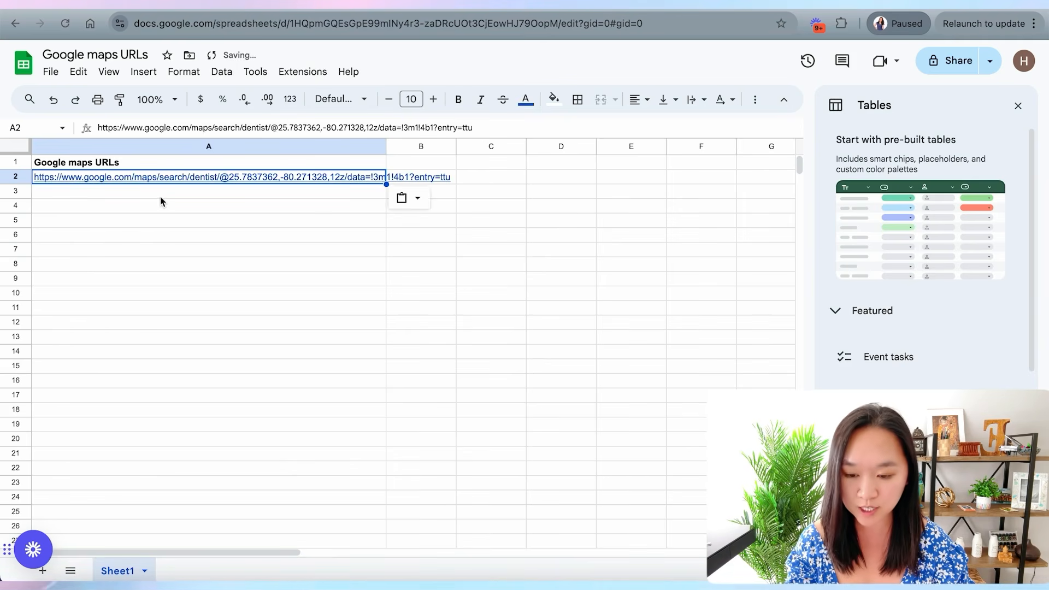
pyautogui.click(162, 191)
pyautogui.hotkey('ctrl', 'shift', 'Tab')
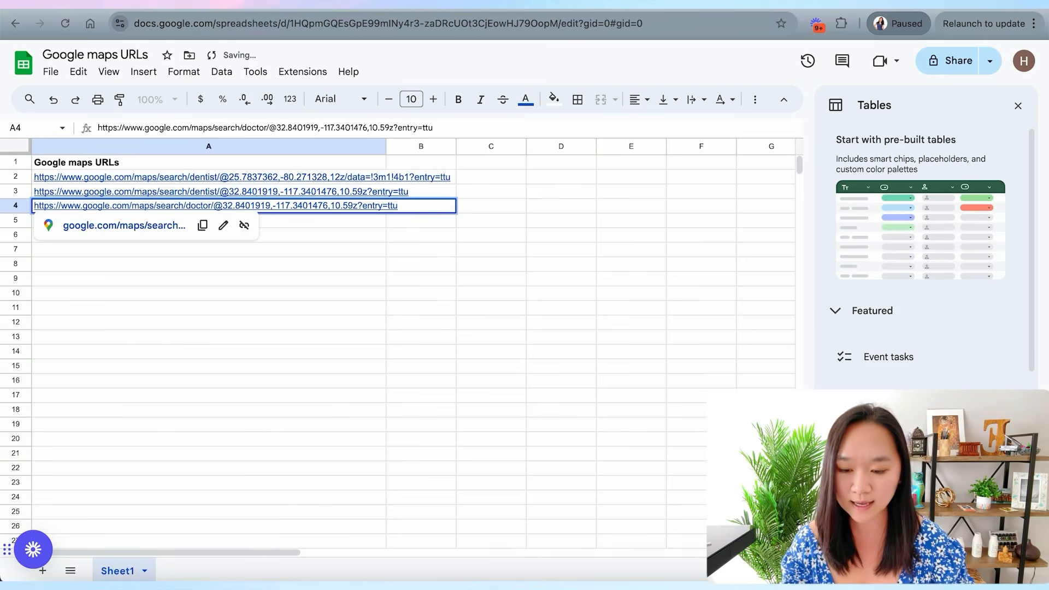
pyautogui.press('Return')
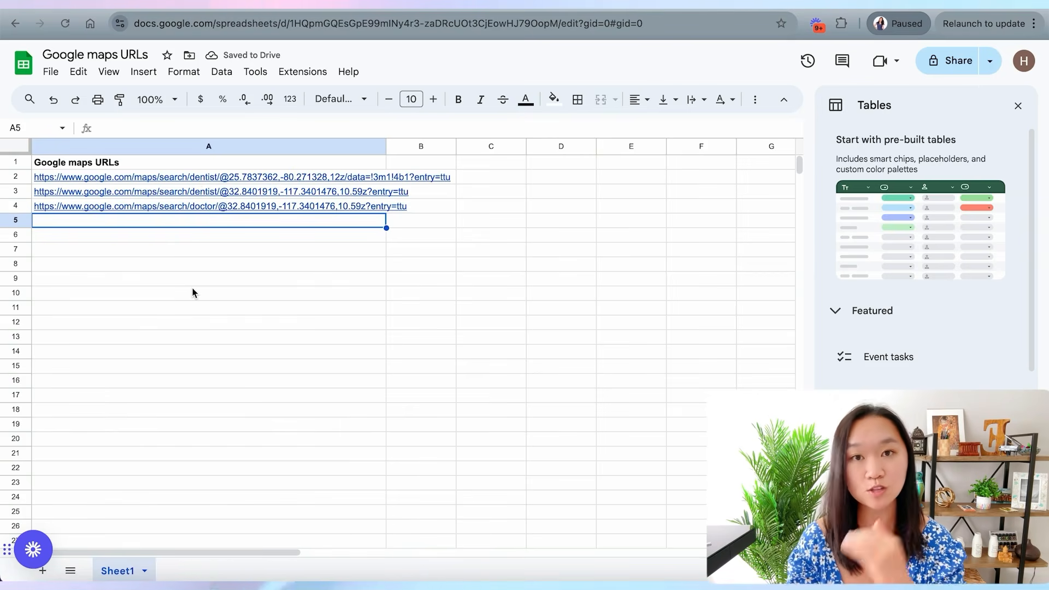
# - Set the scenario schedule to run every day at 14:12
pyautogui.click(448, 8)
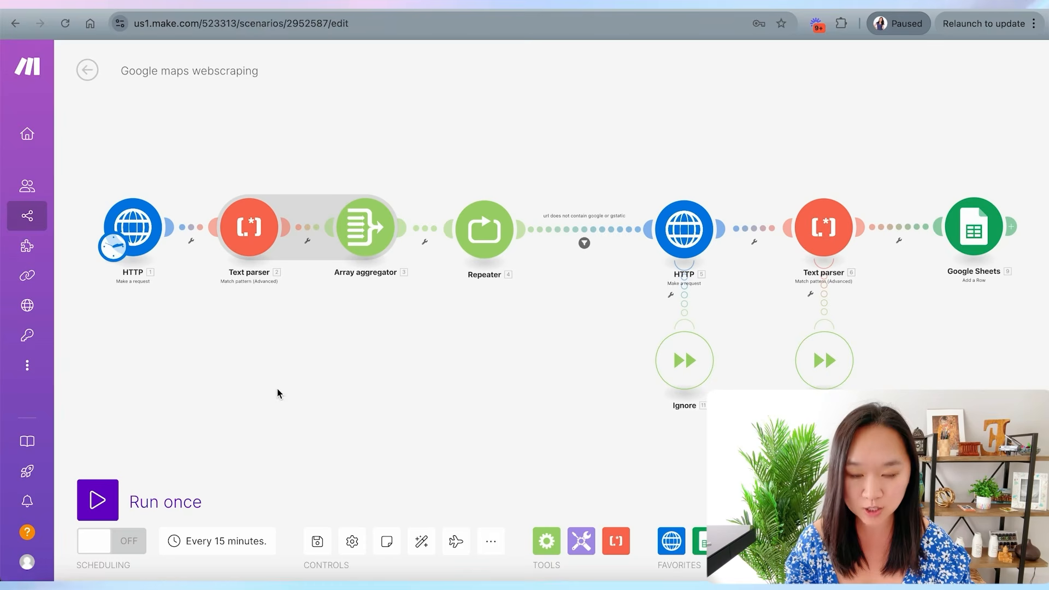
pyautogui.moveTo(278, 285); pyautogui.dragTo(309, 288)
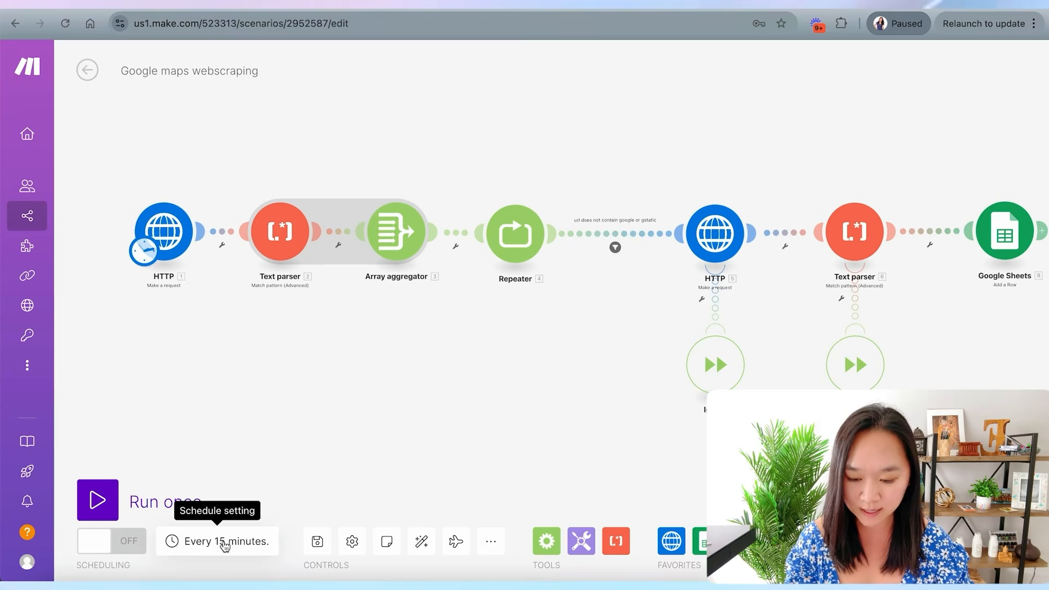
pyautogui.click(205, 548)
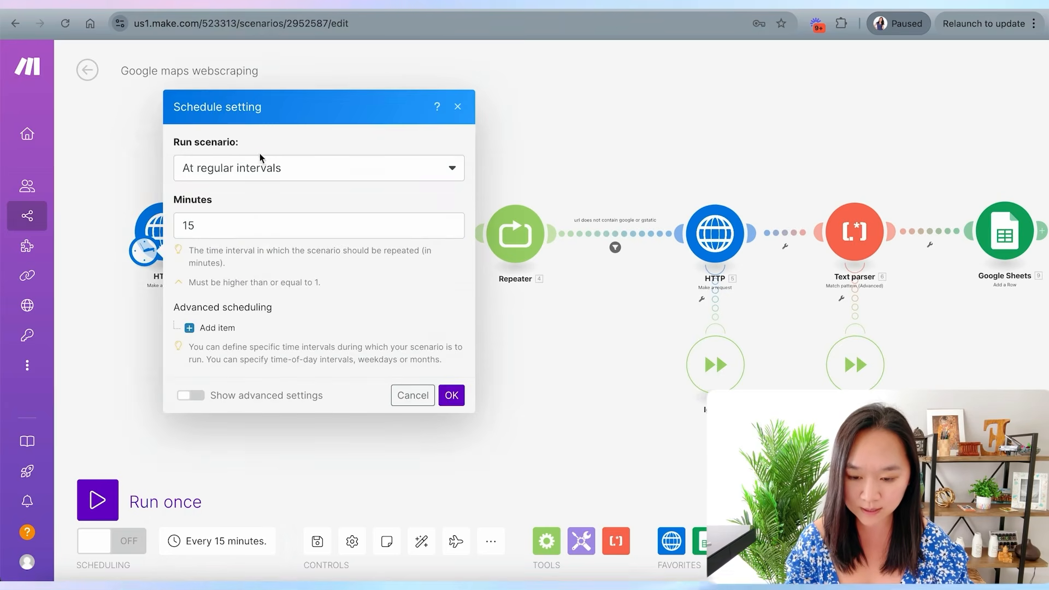
pyautogui.click(252, 169)
pyautogui.click(225, 244)
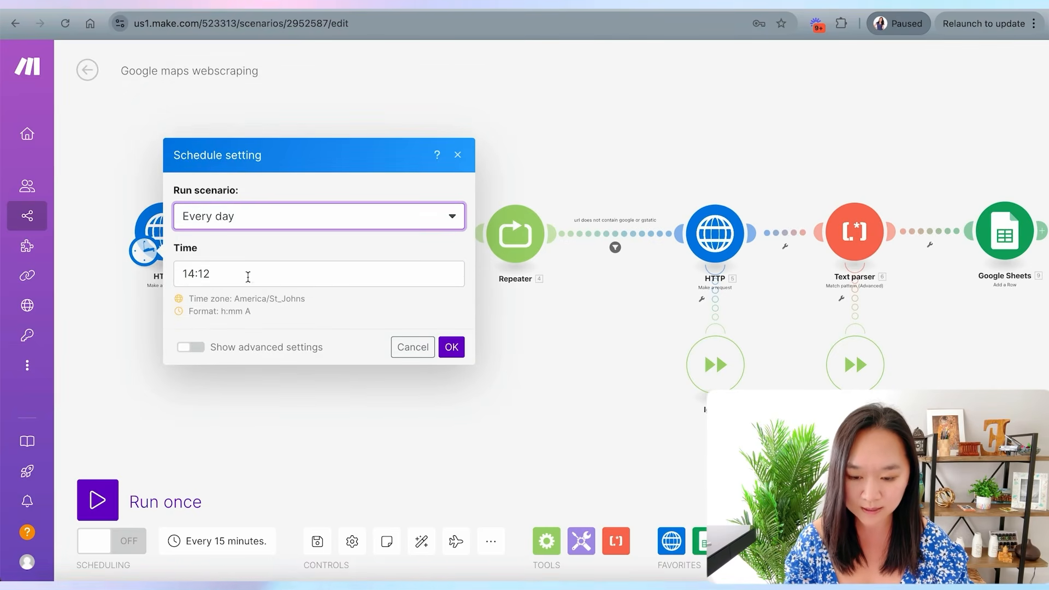
pyautogui.click(451, 348)
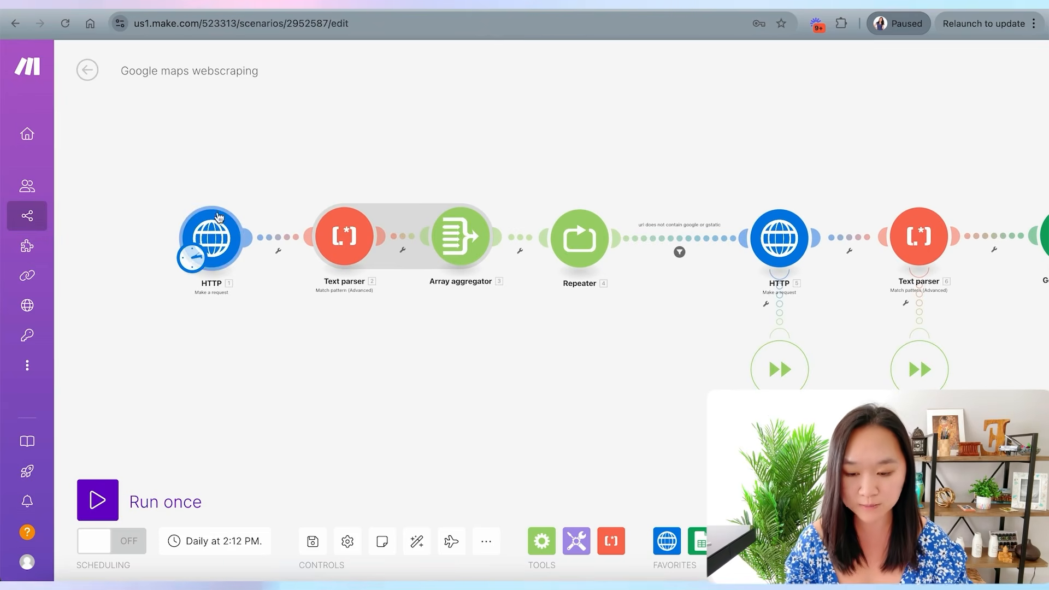
# - Add a new empty module before the first HTTP module and move the schedule clock onto it
pyautogui.click(212, 233)
pyautogui.write('go')
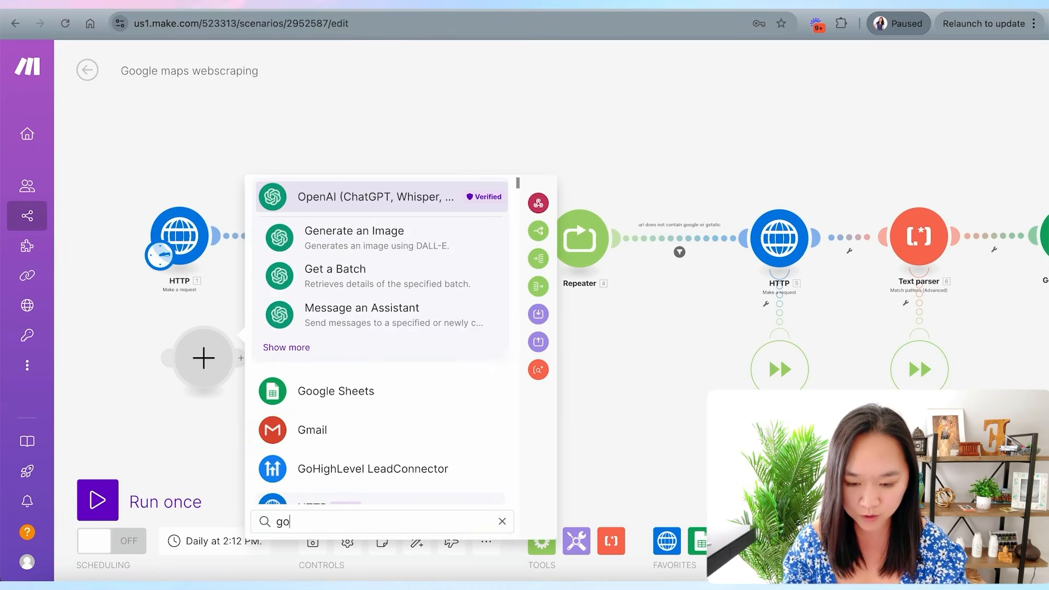
pyautogui.write('ogle sh')
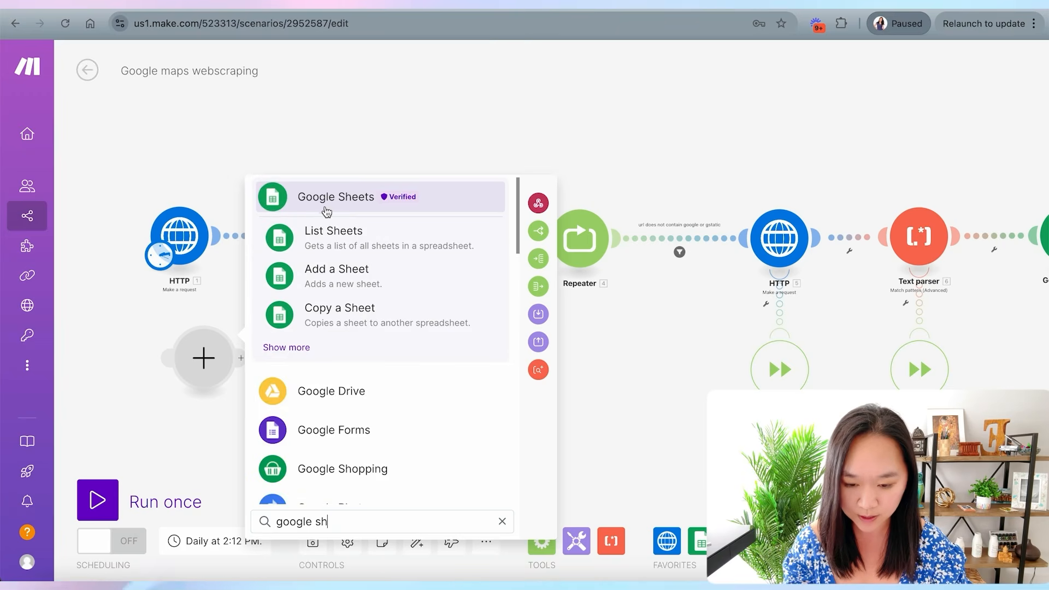
pyautogui.click(272, 430)
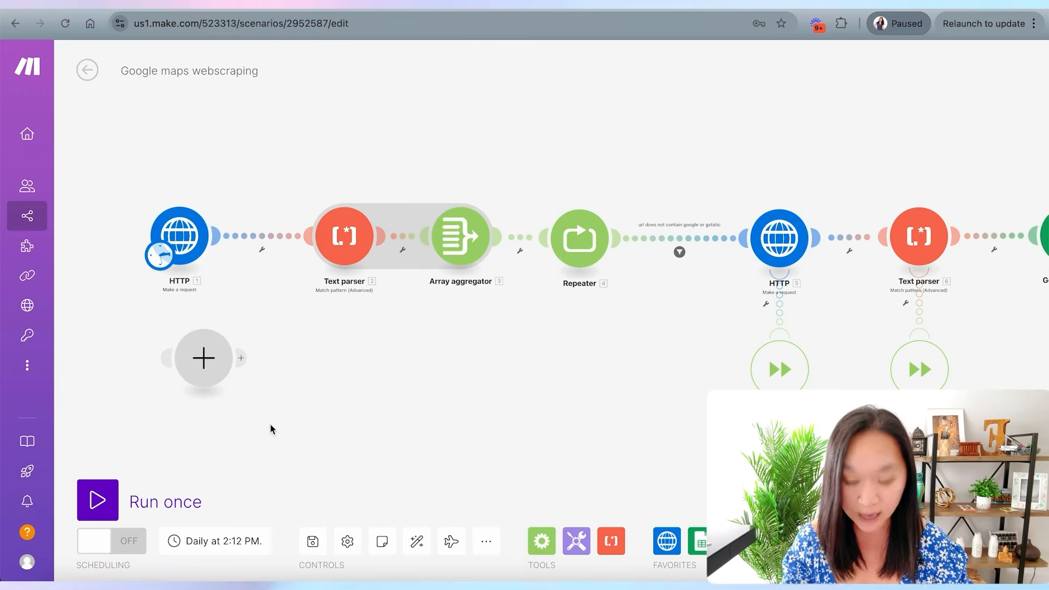
pyautogui.click(159, 261)
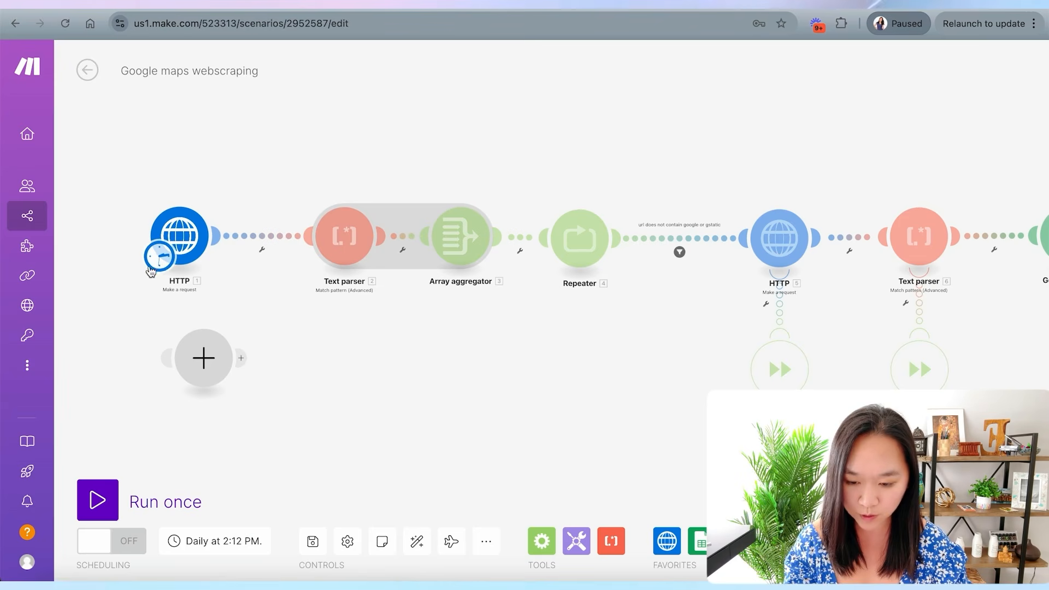
pyautogui.moveTo(157, 266); pyautogui.dragTo(185, 366)
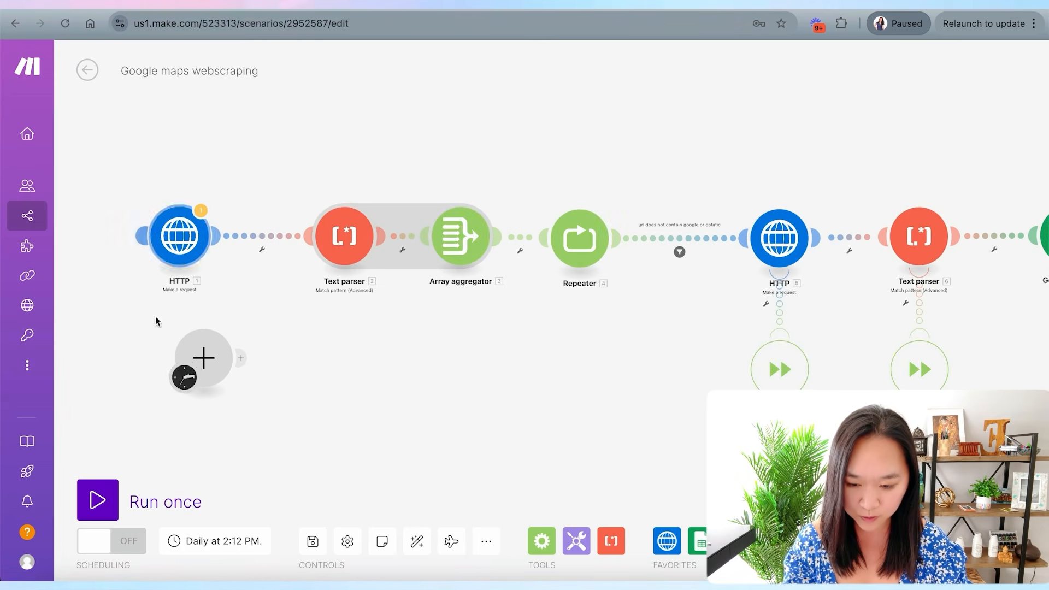
# - Make the new module a Google Sheets Watch New Rows on the Google maps URLs spreadsheet, Sheet1, limit 1, placed first in the flow
pyautogui.click(204, 360)
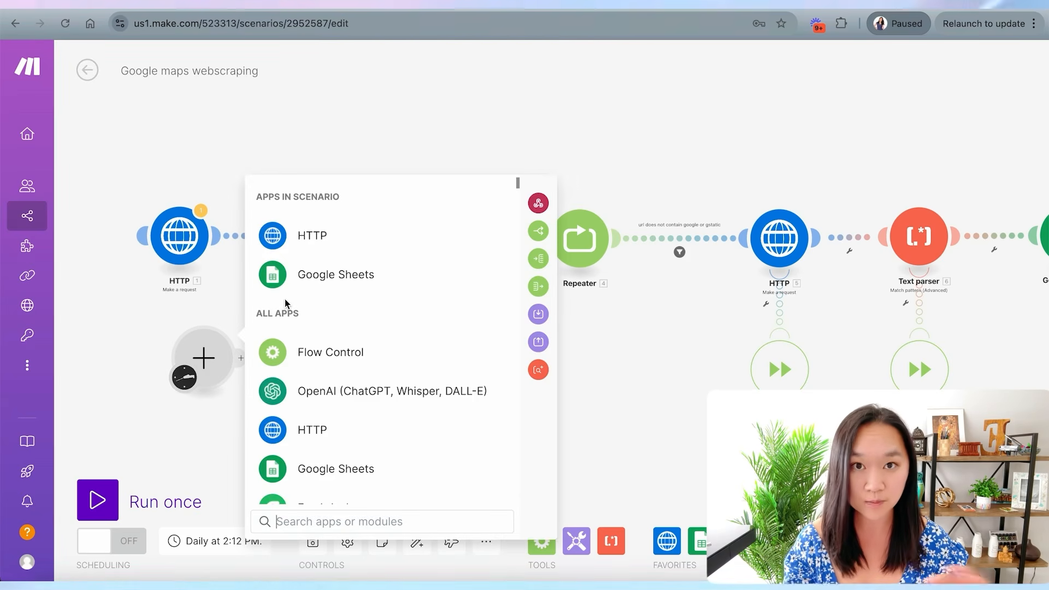
pyautogui.click(276, 283)
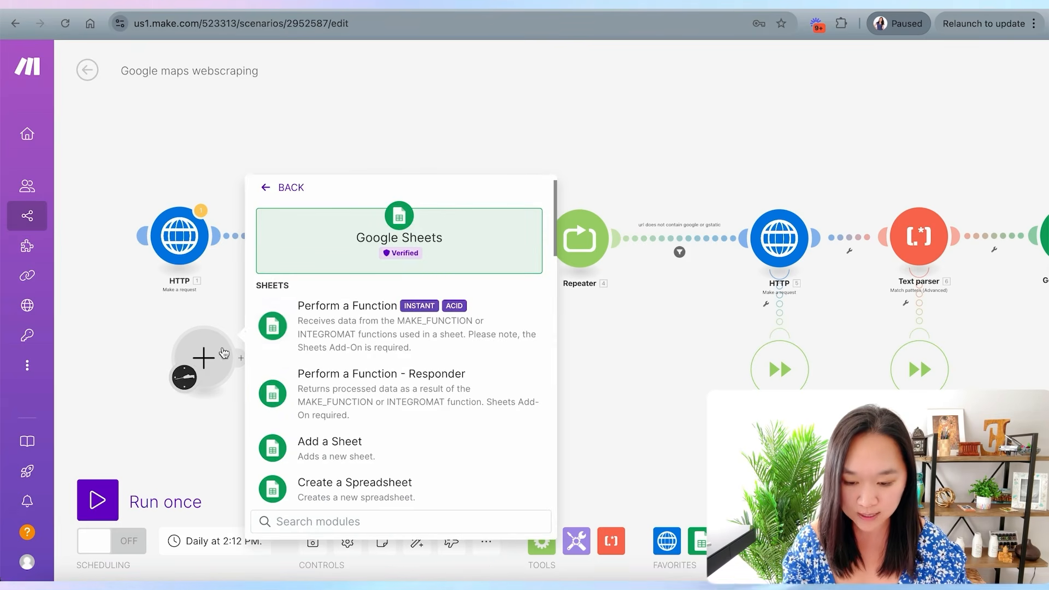
pyautogui.scroll(-10, 339, 306)
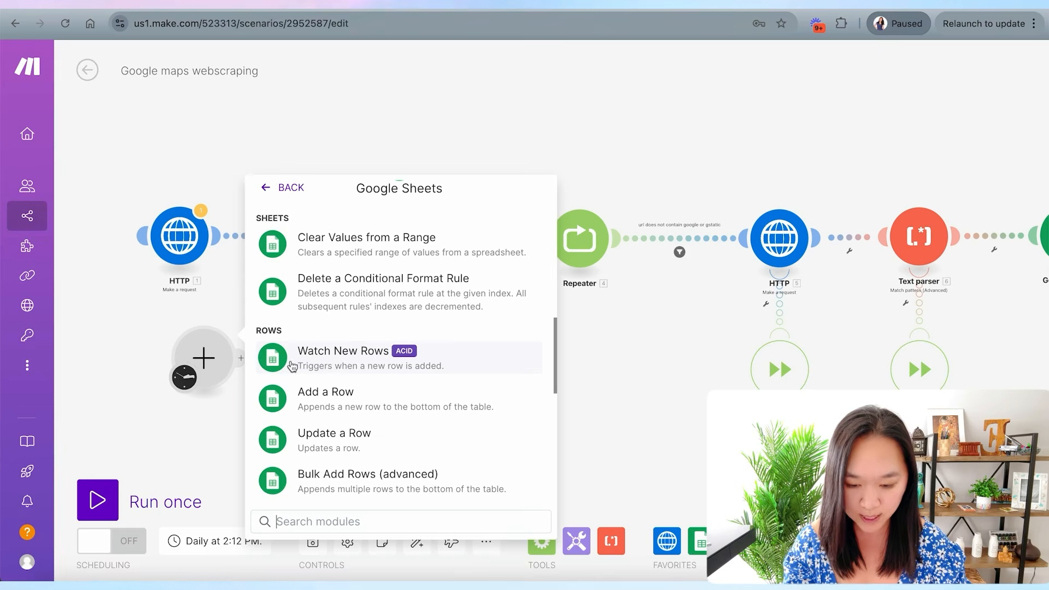
pyautogui.click(319, 365)
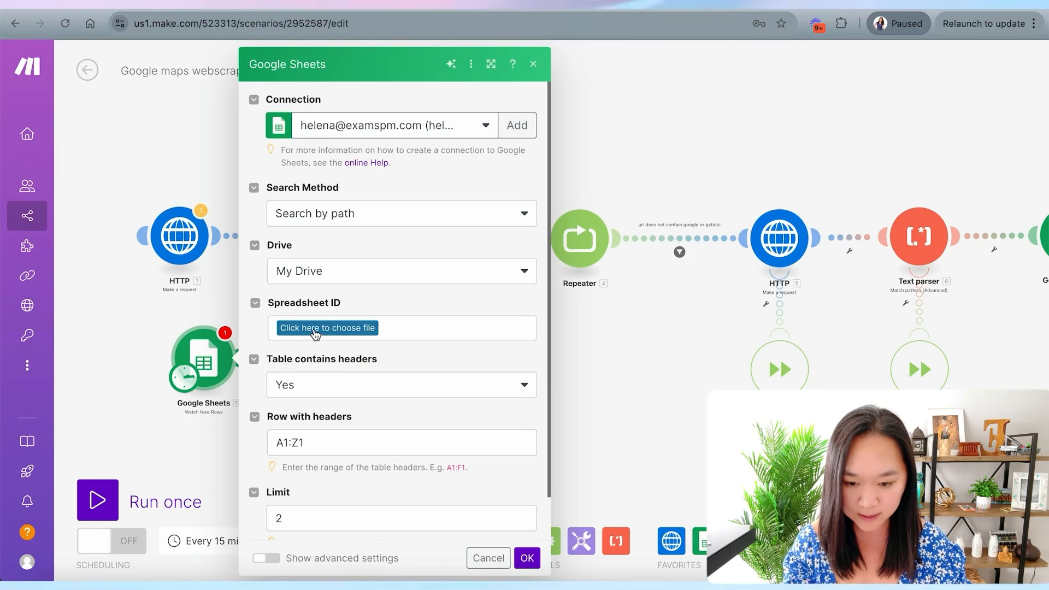
pyautogui.click(300, 5)
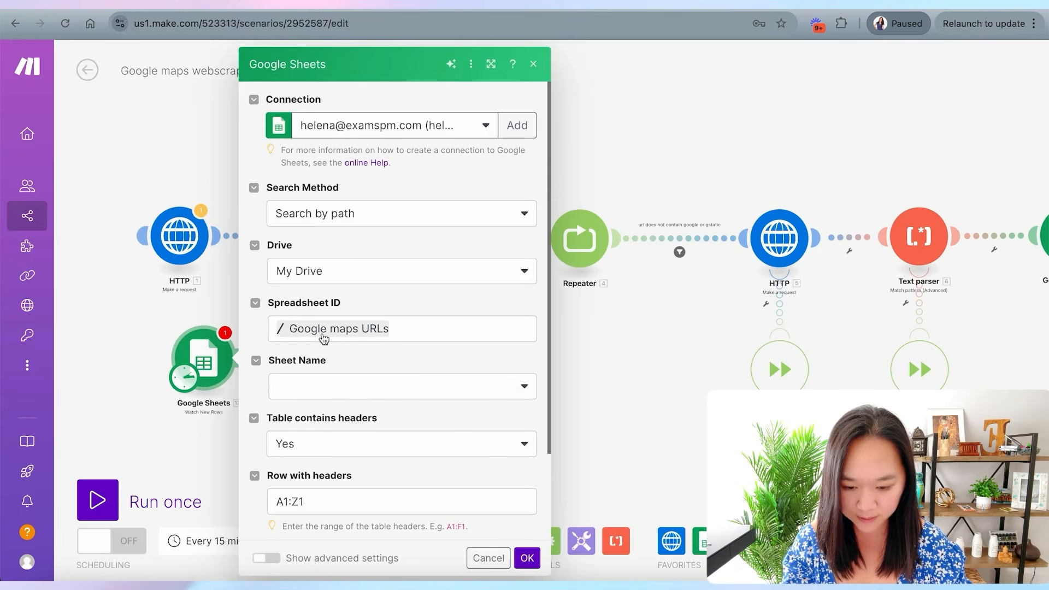
pyautogui.scroll(-1, 374, 339)
pyautogui.click(344, 332)
pyautogui.click(311, 356)
pyautogui.scroll(-1, 281, 373)
pyautogui.doubleClick(281, 475)
pyautogui.write('1')
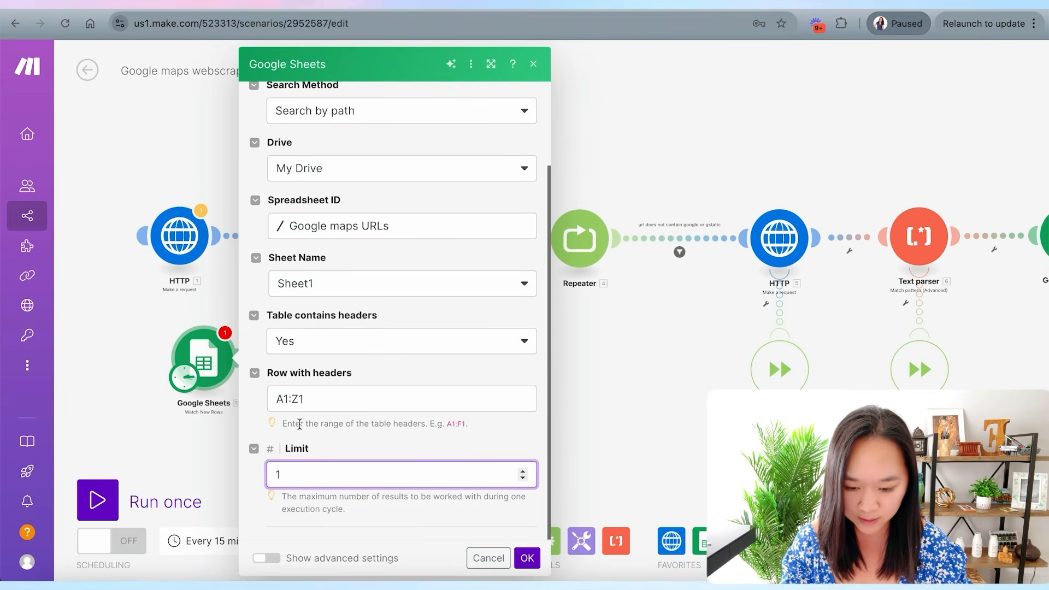
pyautogui.click(528, 561)
pyautogui.moveTo(209, 365); pyautogui.dragTo(97, 243)
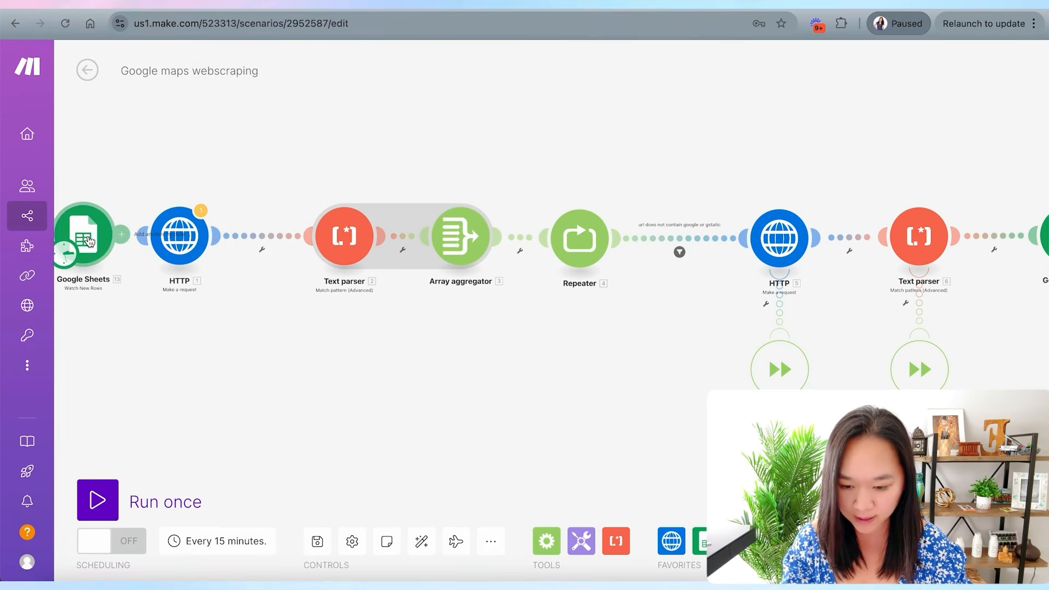
# - Replace the first HTTP module's URL with the mapped Google maps URLs (A) value from the Watch New Rows module
pyautogui.moveTo(150, 342); pyautogui.dragTo(324, 367)
pyautogui.moveTo(269, 260); pyautogui.dragTo(356, 267)
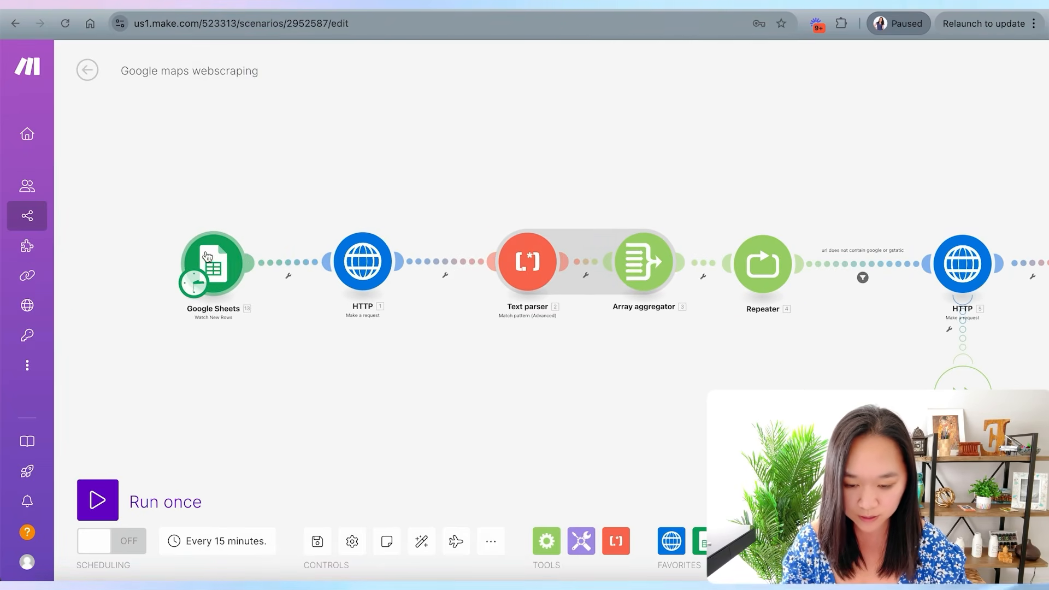
pyautogui.moveTo(215, 259); pyautogui.dragTo(209, 259)
pyautogui.moveTo(372, 268); pyautogui.dragTo(366, 274)
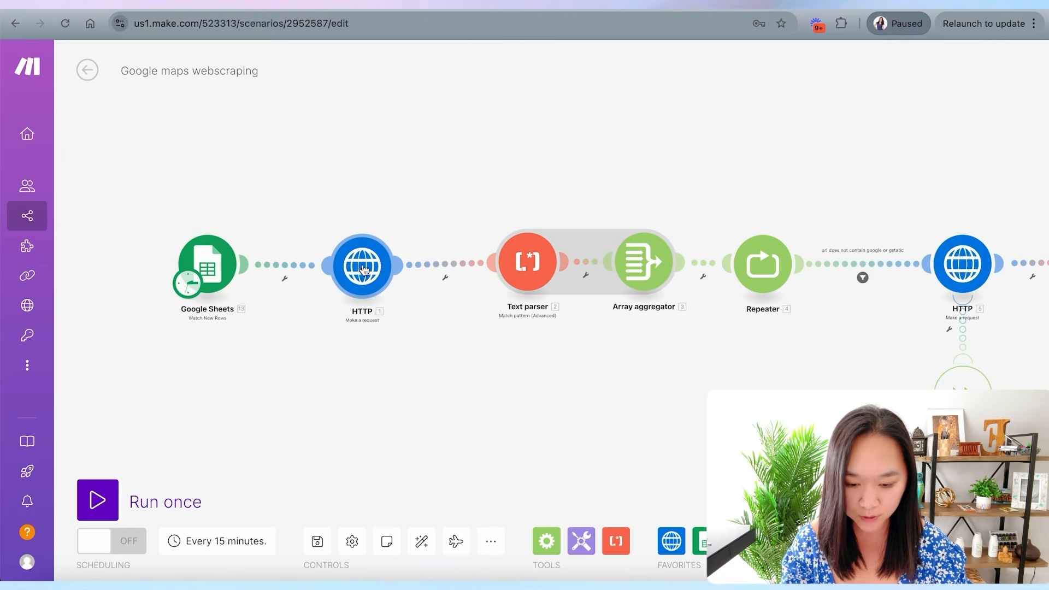
pyautogui.click(362, 269)
pyautogui.click(557, 177)
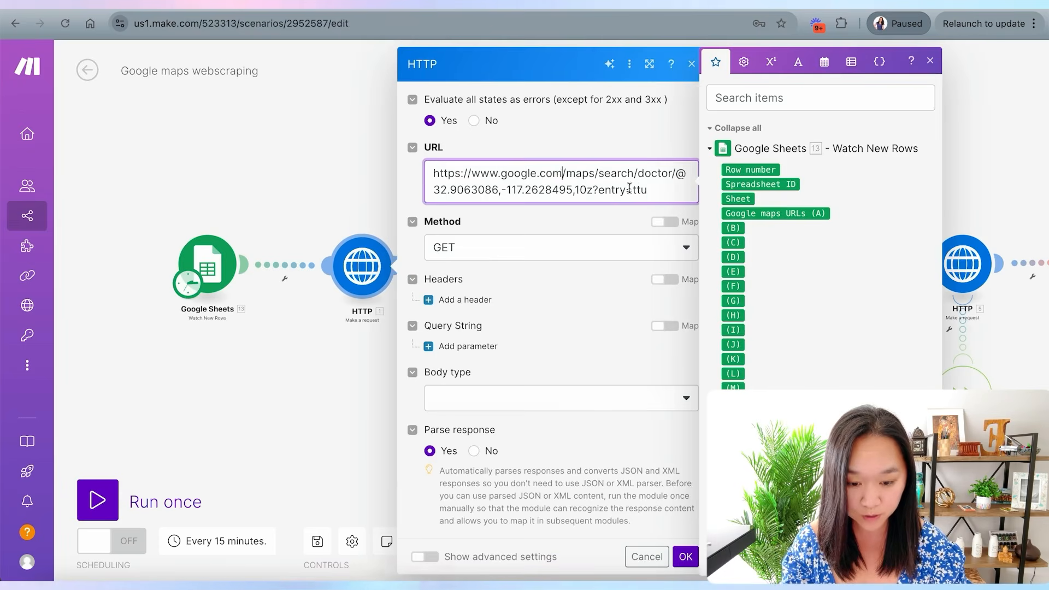
pyautogui.hotkey('ctrl', 'a')
pyautogui.click(618, 176)
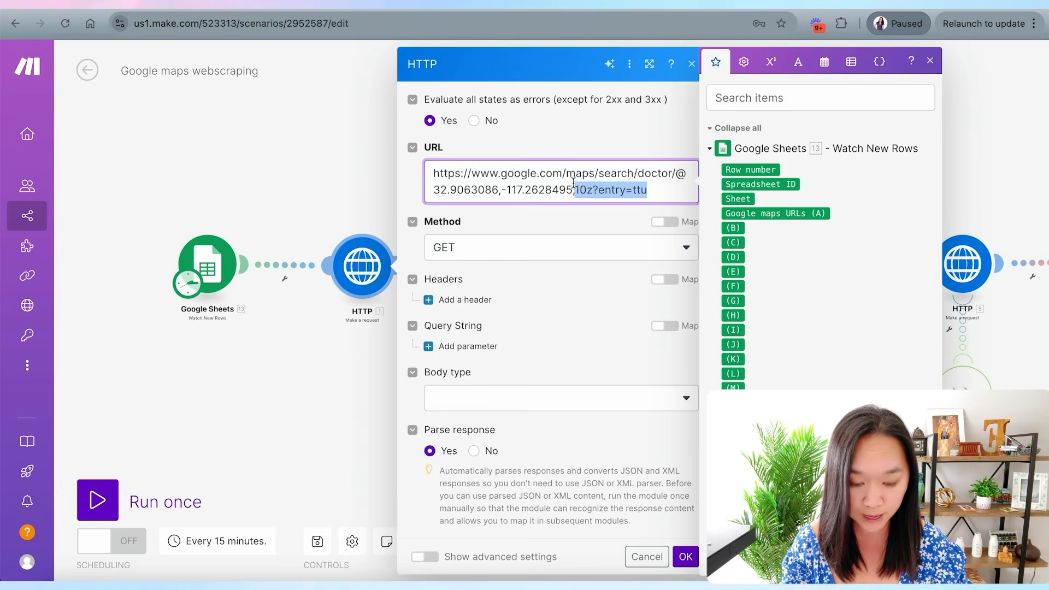
pyautogui.moveTo(573, 182); pyautogui.dragTo(427, 169)
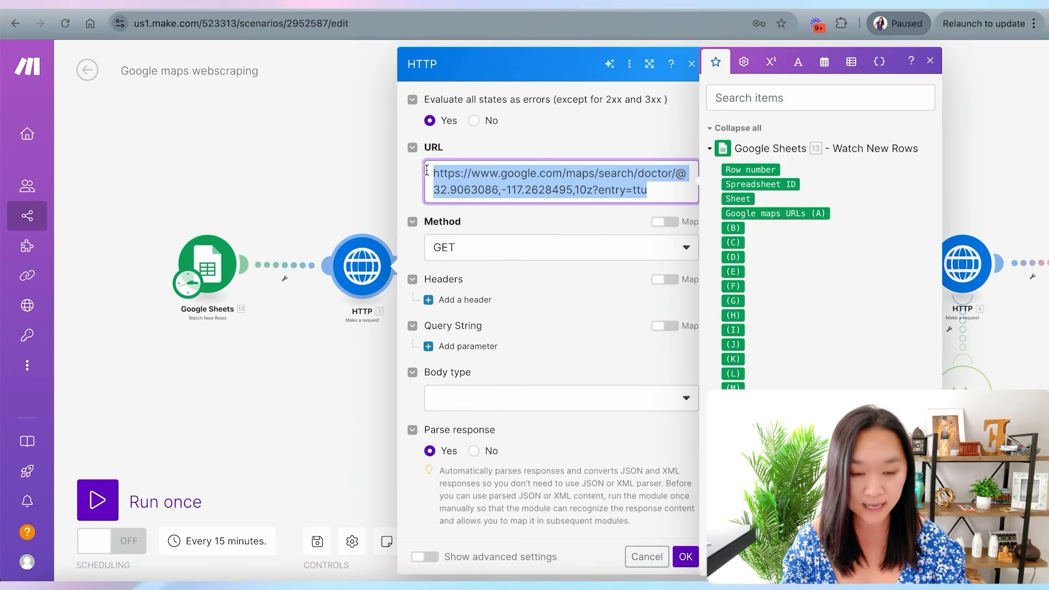
pyautogui.press('BackSpace')
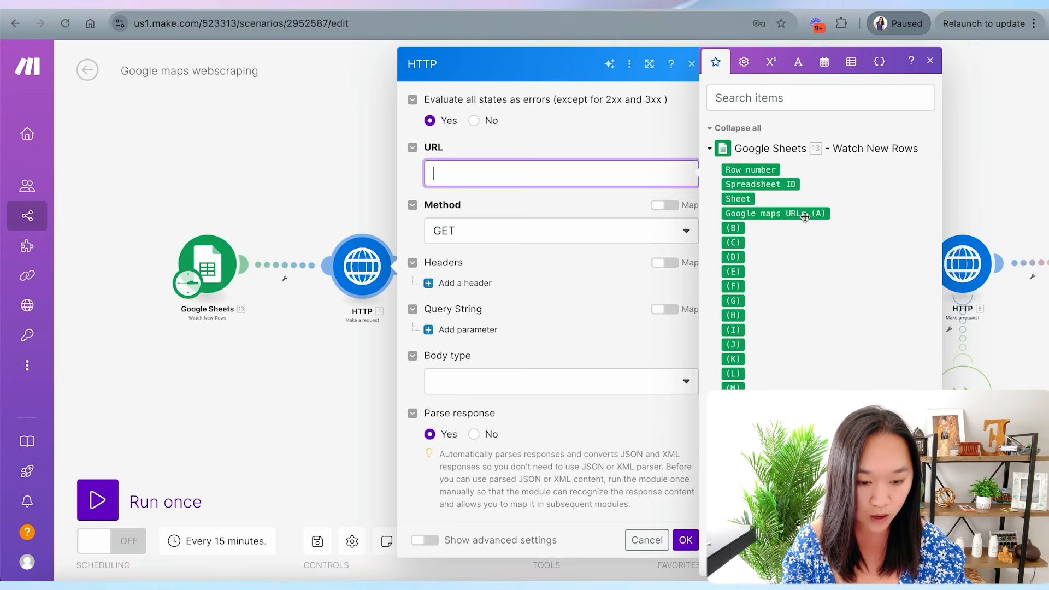
pyautogui.moveTo(803, 211); pyautogui.dragTo(554, 178)
pyautogui.moveTo(554, 178); pyautogui.dragTo(555, 175)
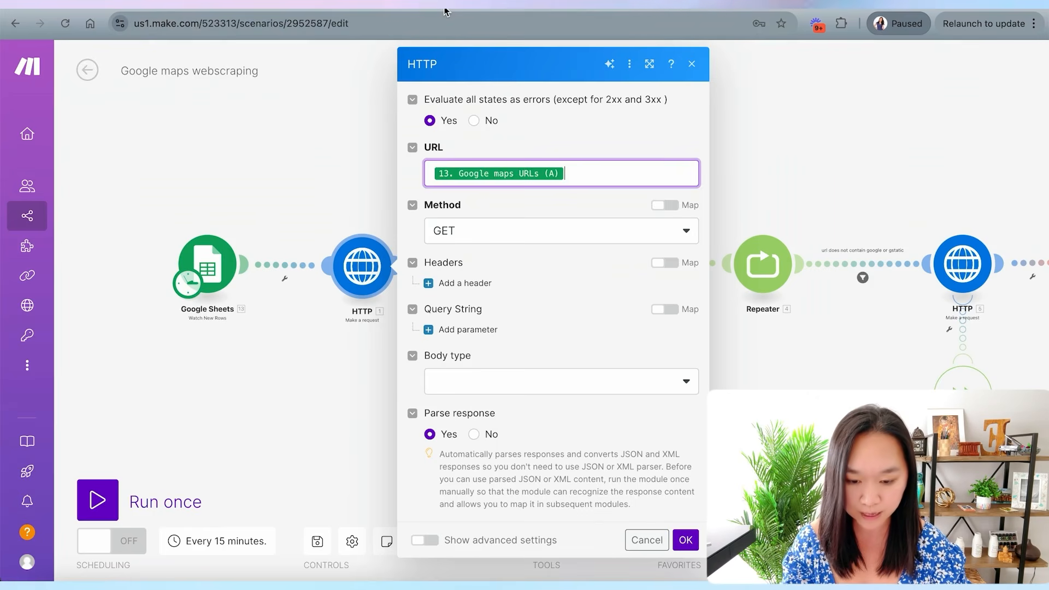
pyautogui.click(686, 540)
# - Set the scenario schedule to run every day at 14:14
pyautogui.click(219, 541)
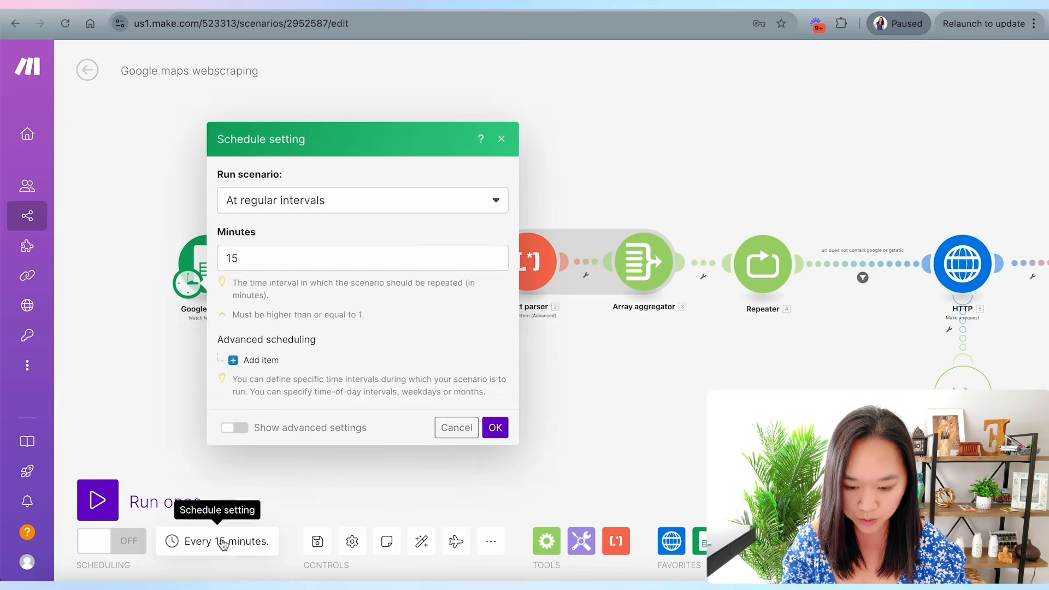
pyautogui.click(321, 212)
pyautogui.click(287, 274)
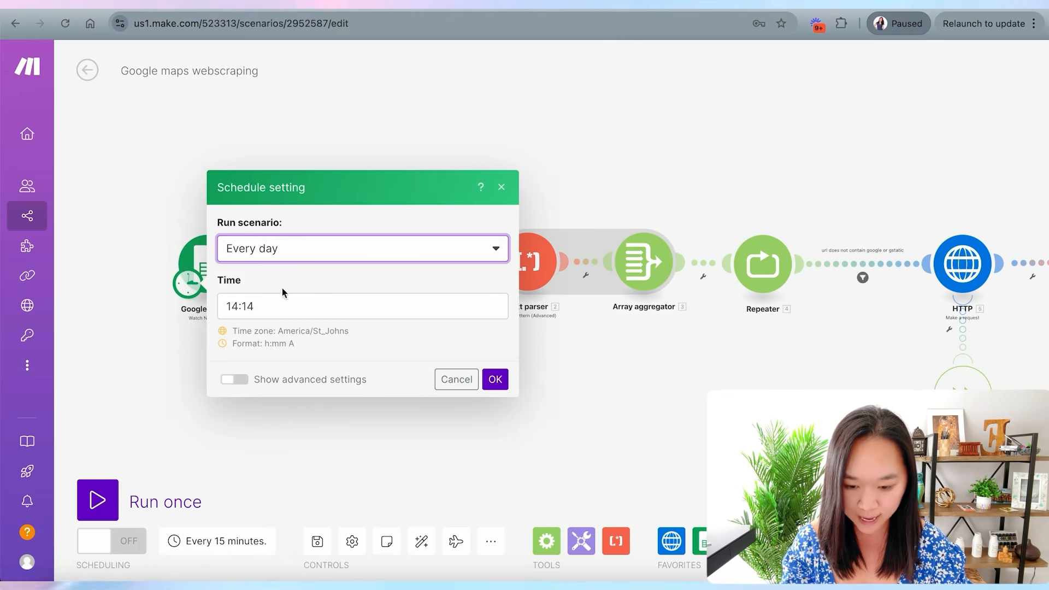
pyautogui.click(495, 379)
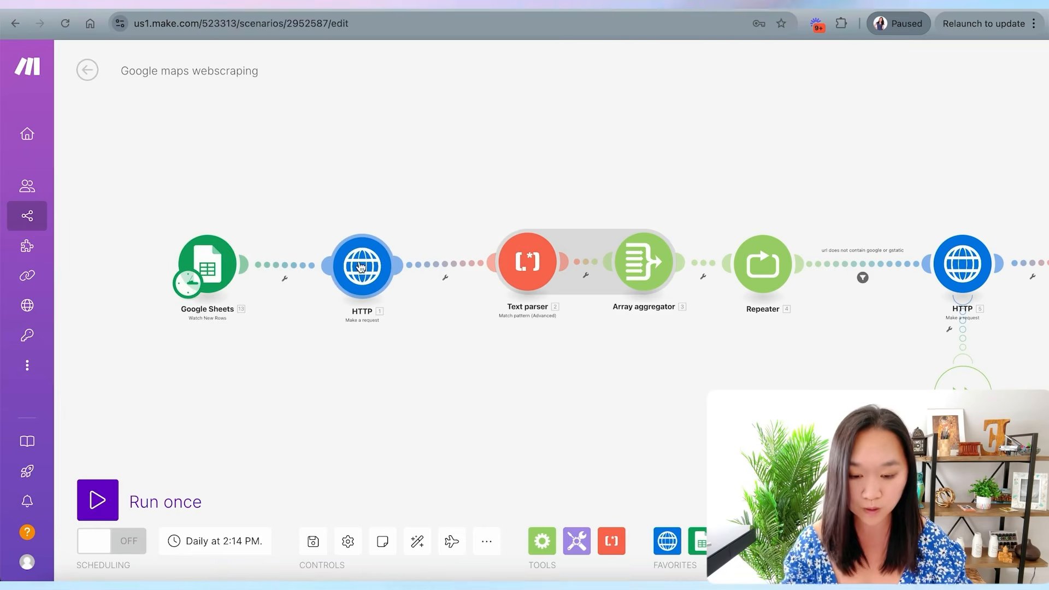
# - Unlink the final Google Sheets Add a Row module from the second Text parser and move it aside
pyautogui.click(364, 294)
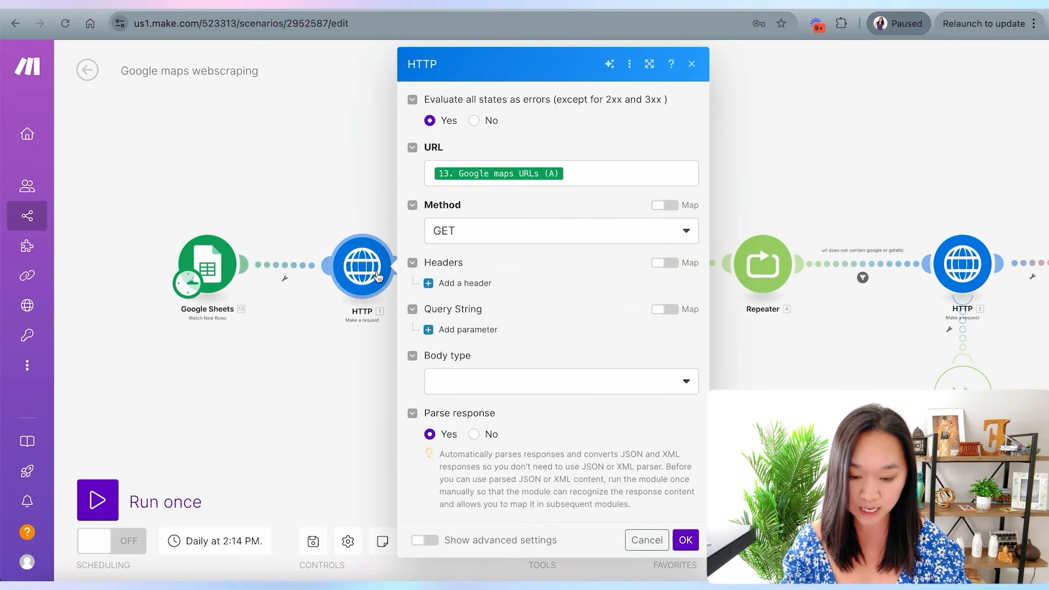
pyautogui.click(289, 392)
pyautogui.hscroll(5, 454, 365)
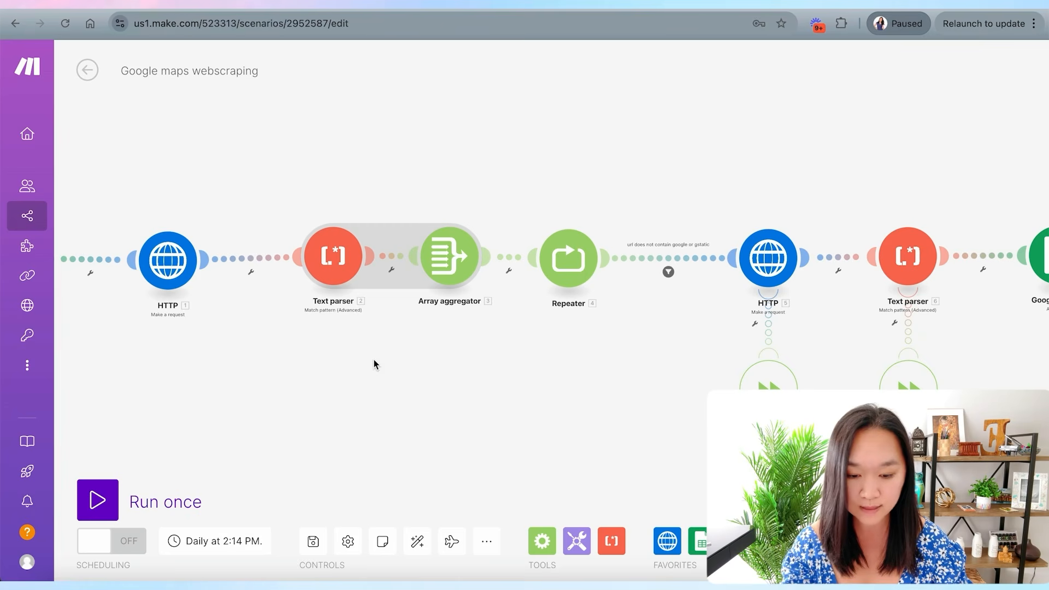
pyautogui.hscroll(5, 566, 363)
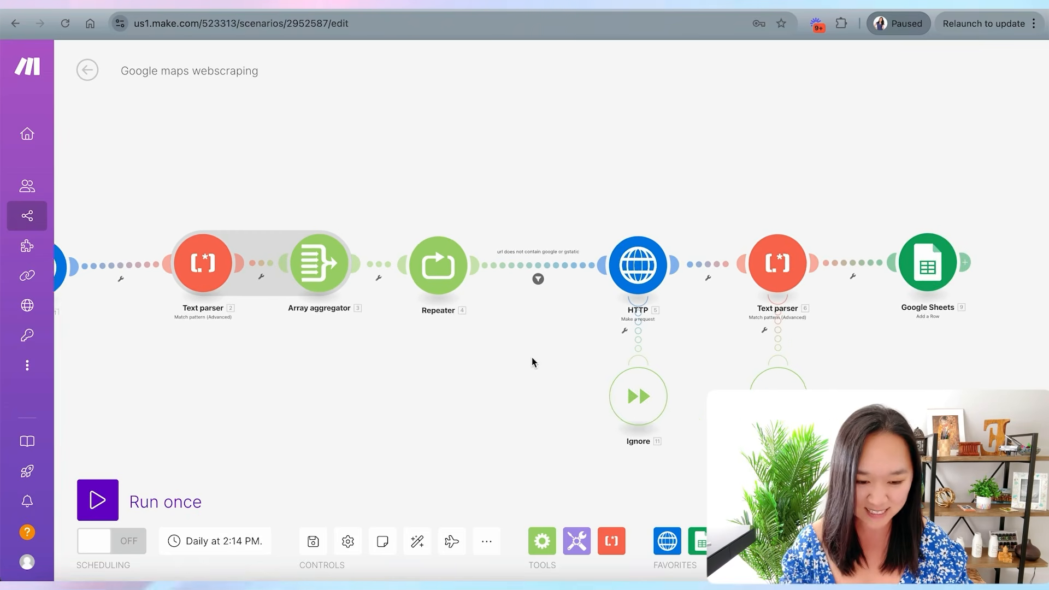
pyautogui.moveTo(478, 362); pyautogui.dragTo(431, 362)
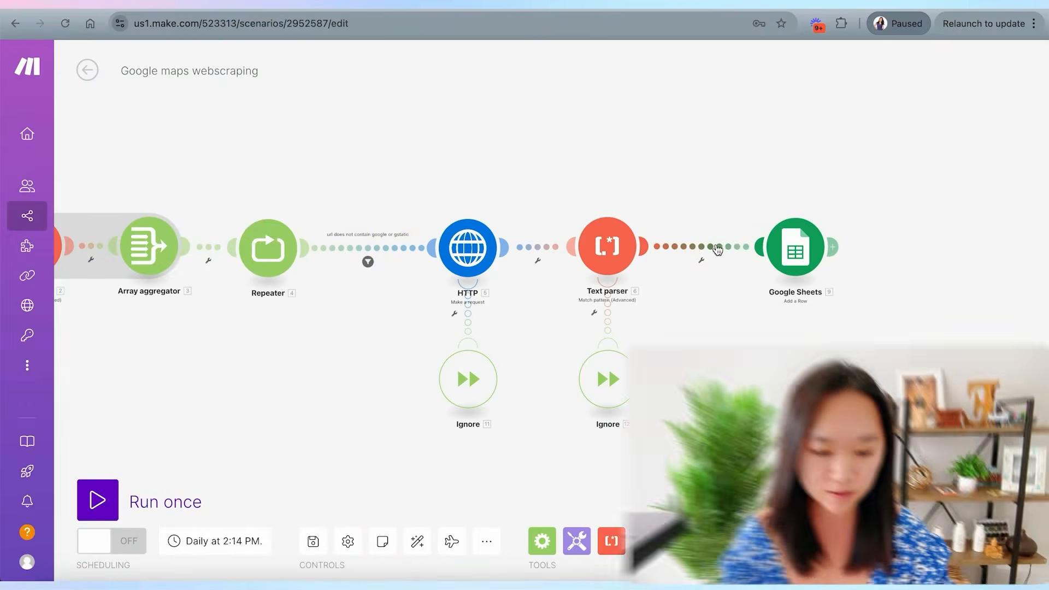
pyautogui.click(694, 247)
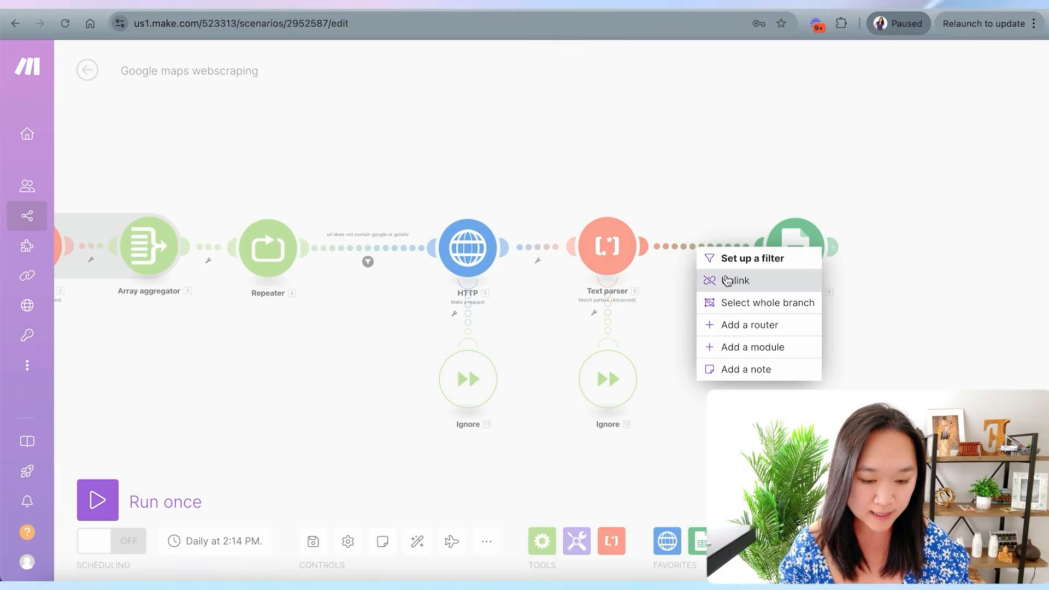
pyautogui.click(736, 280)
pyautogui.moveTo(806, 257); pyautogui.dragTo(863, 215)
pyautogui.moveTo(863, 215); pyautogui.dragTo(865, 171)
# - Add a GoHighLevel LeadConnector Create a Contact module after the second Text parser
pyautogui.click(644, 246)
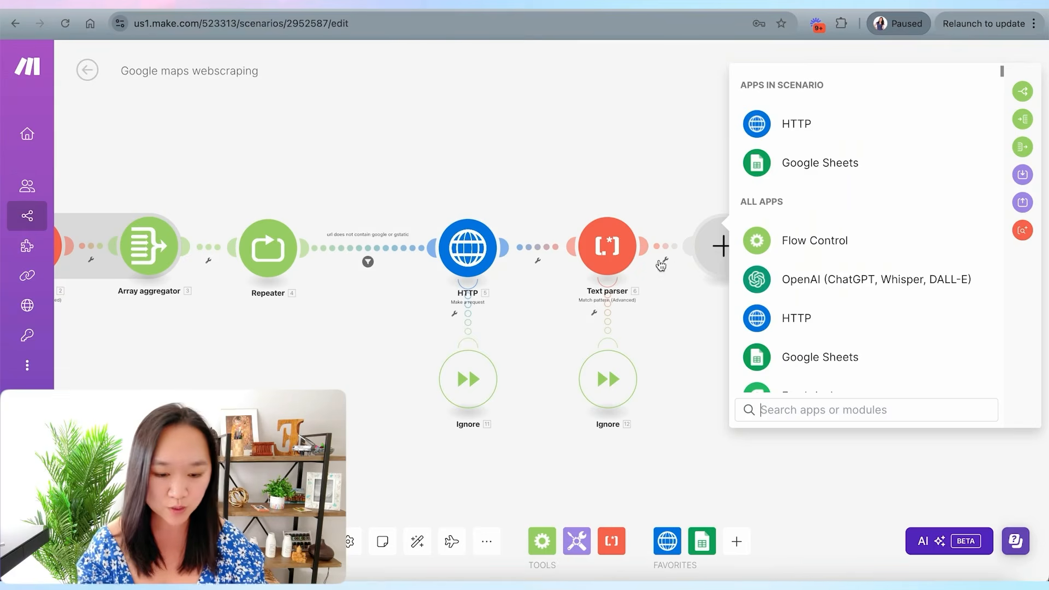
pyautogui.write('high')
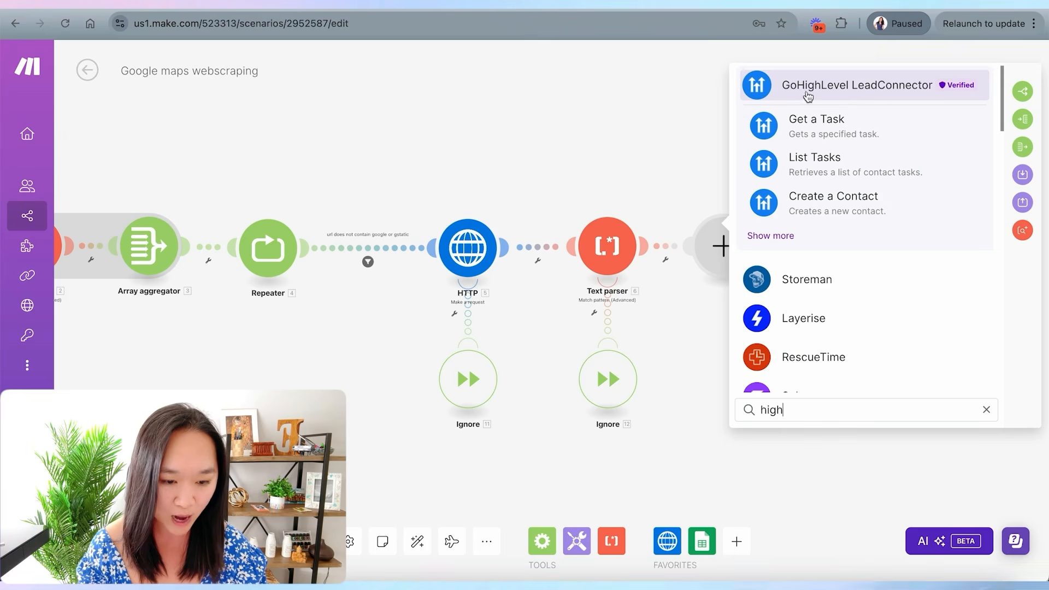
pyautogui.click(839, 92)
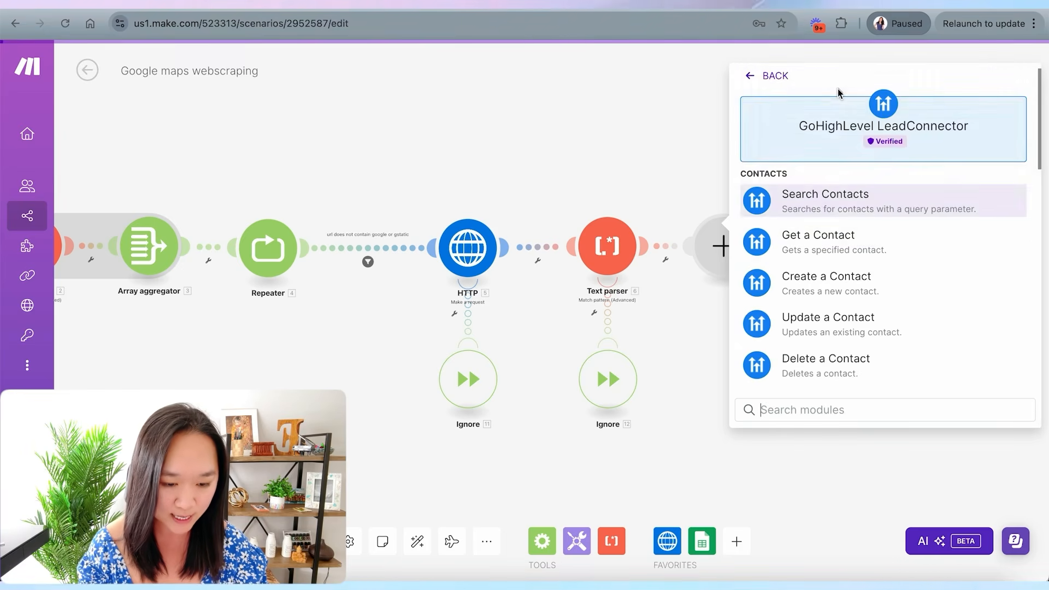
pyautogui.scroll(-1, 834, 219)
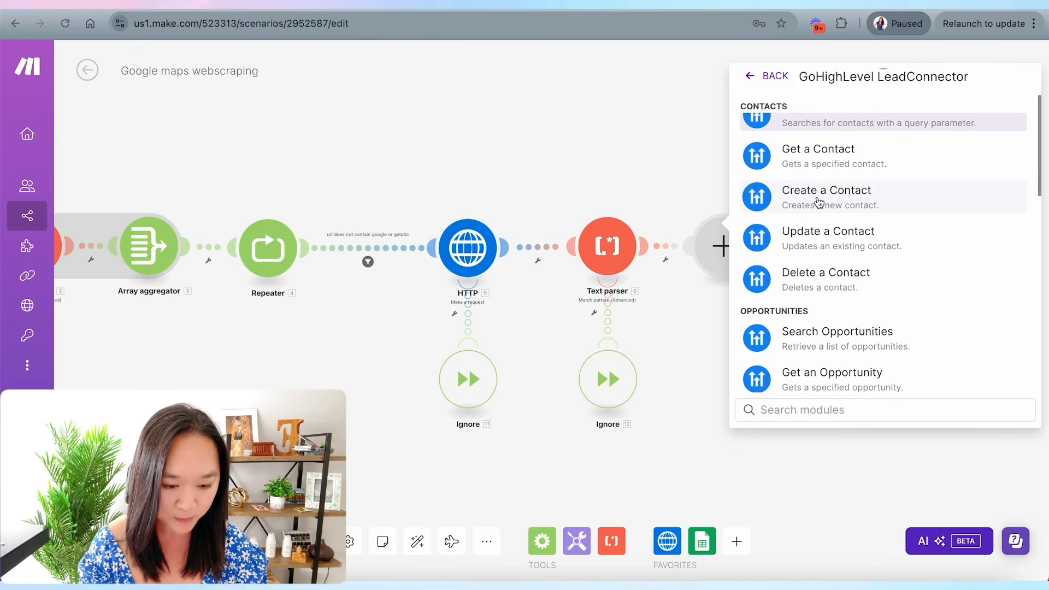
pyautogui.click(819, 203)
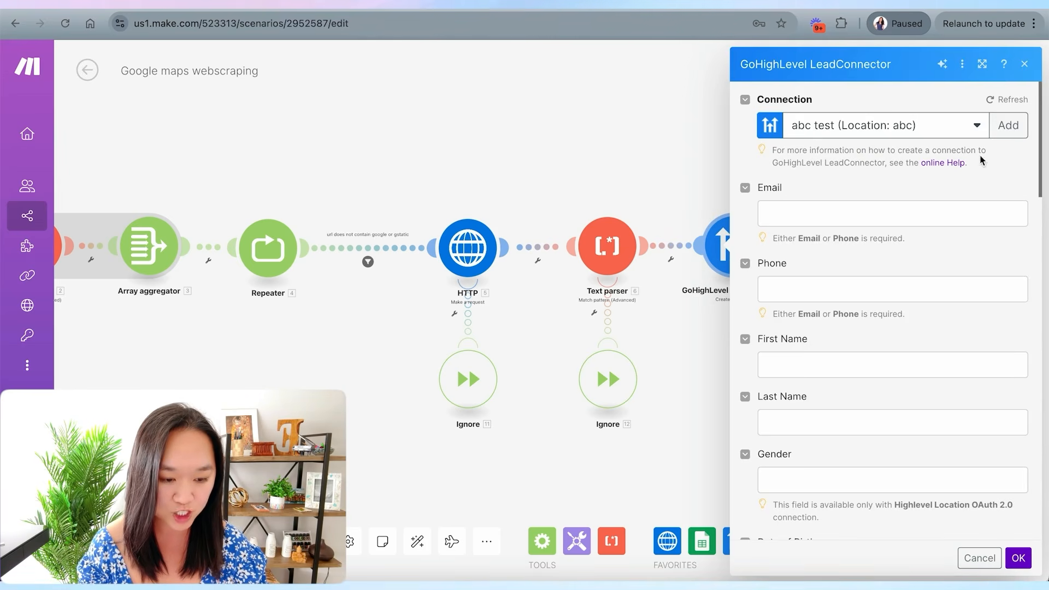
pyautogui.click(1008, 127)
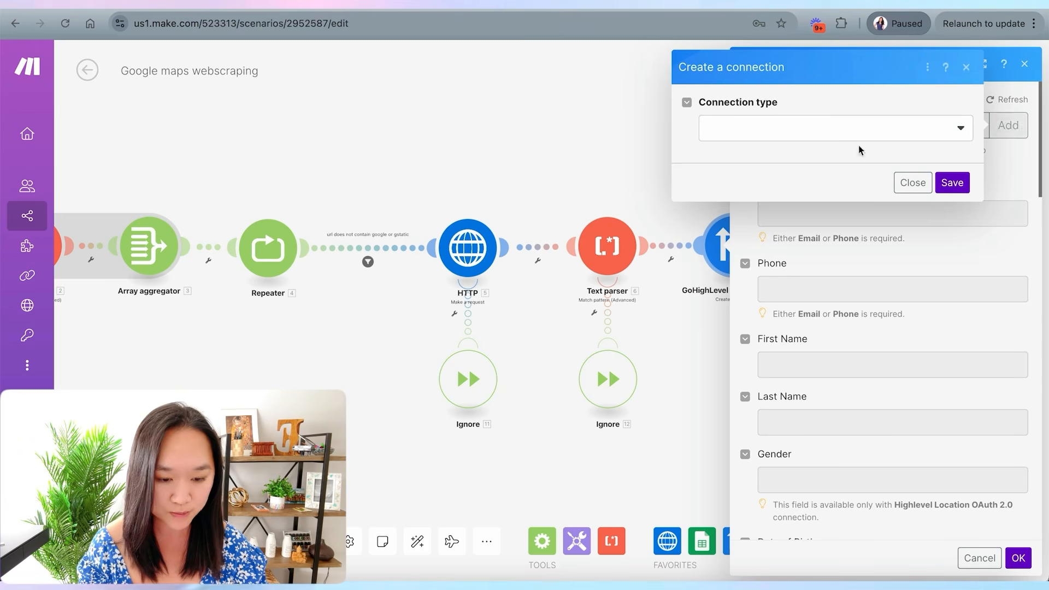
pyautogui.click(844, 137)
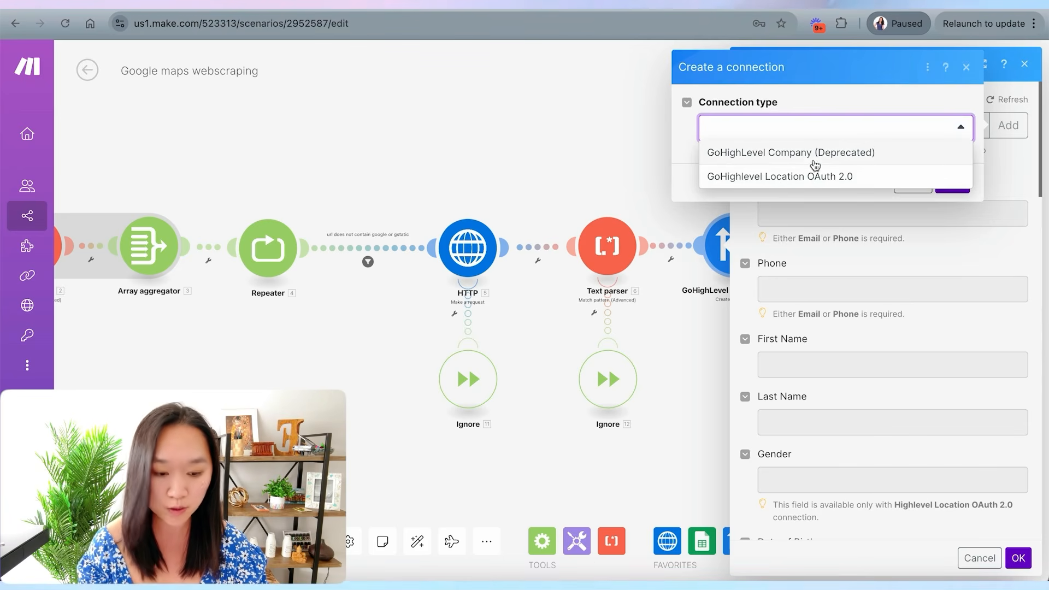
pyautogui.click(838, 102)
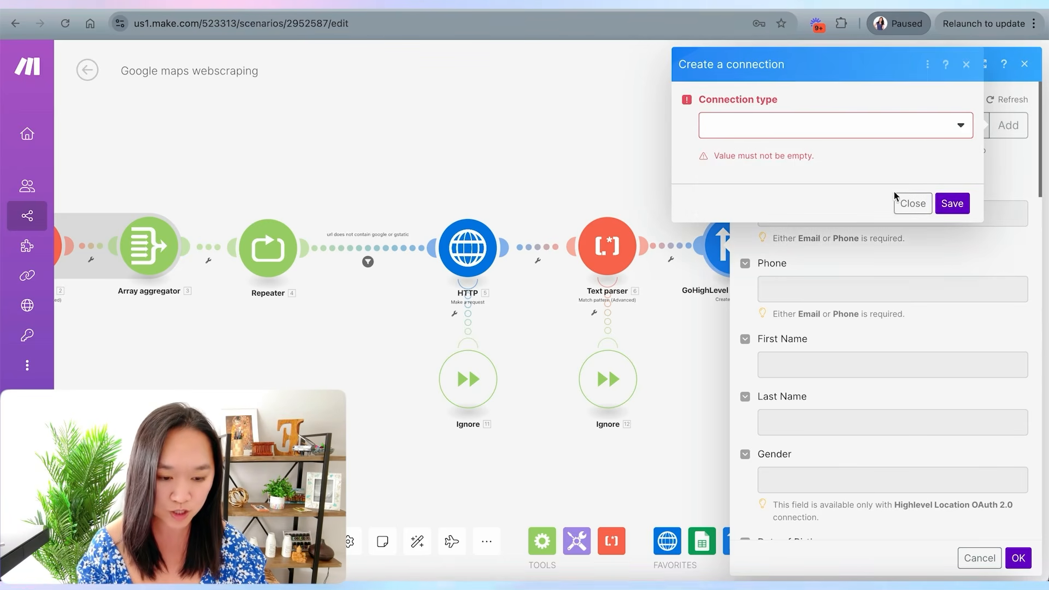
pyautogui.click(910, 202)
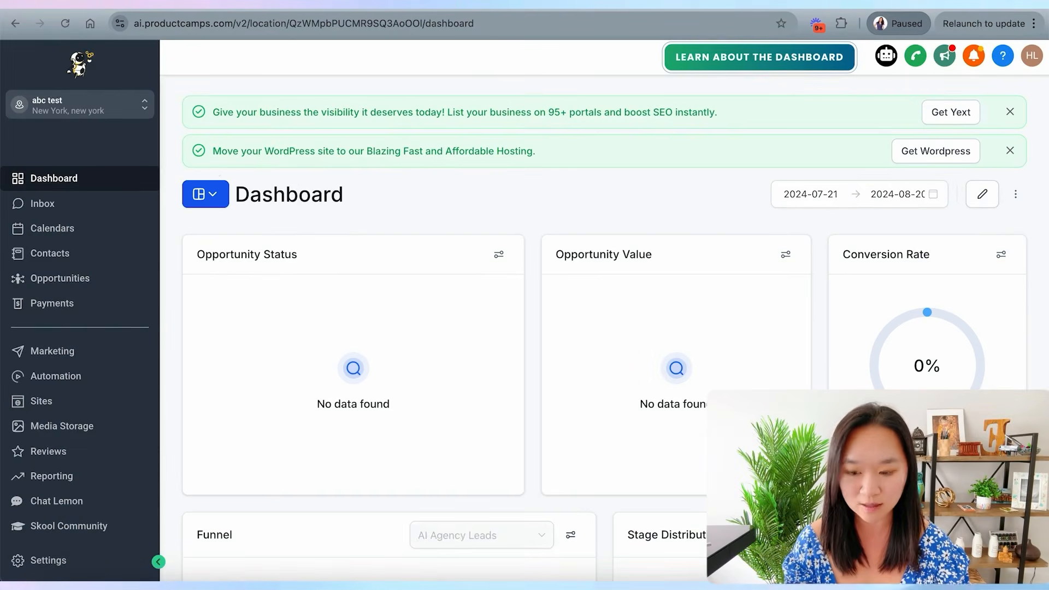
# - In GoHighLevel, open the abc sub-account's tag settings and create a new tag named google maps scraping make
pyautogui.scroll(-1, 55, 519)
pyautogui.click(48, 560)
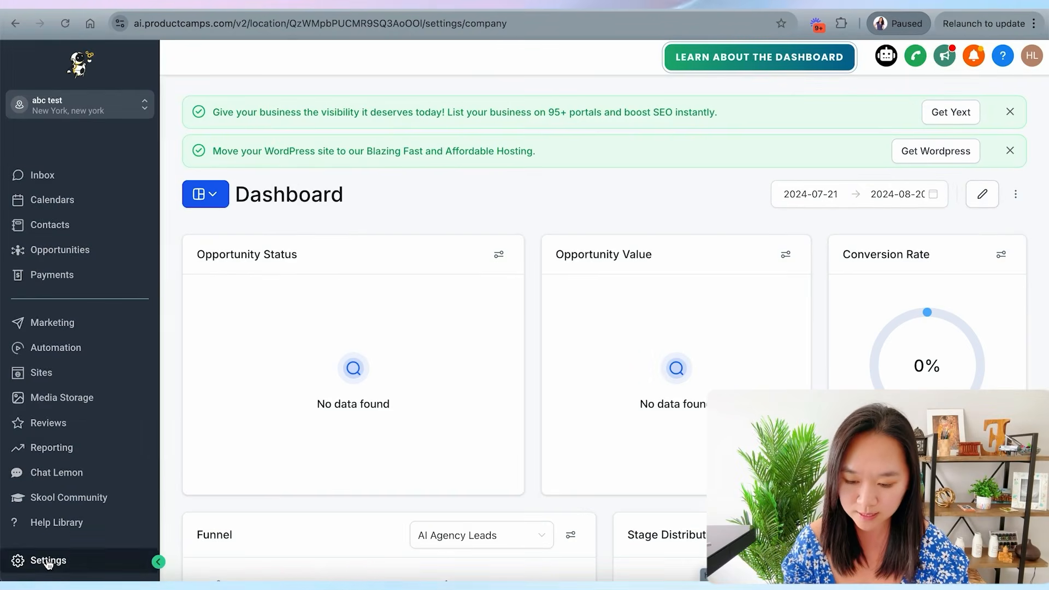
pyautogui.scroll(-2, 64, 338)
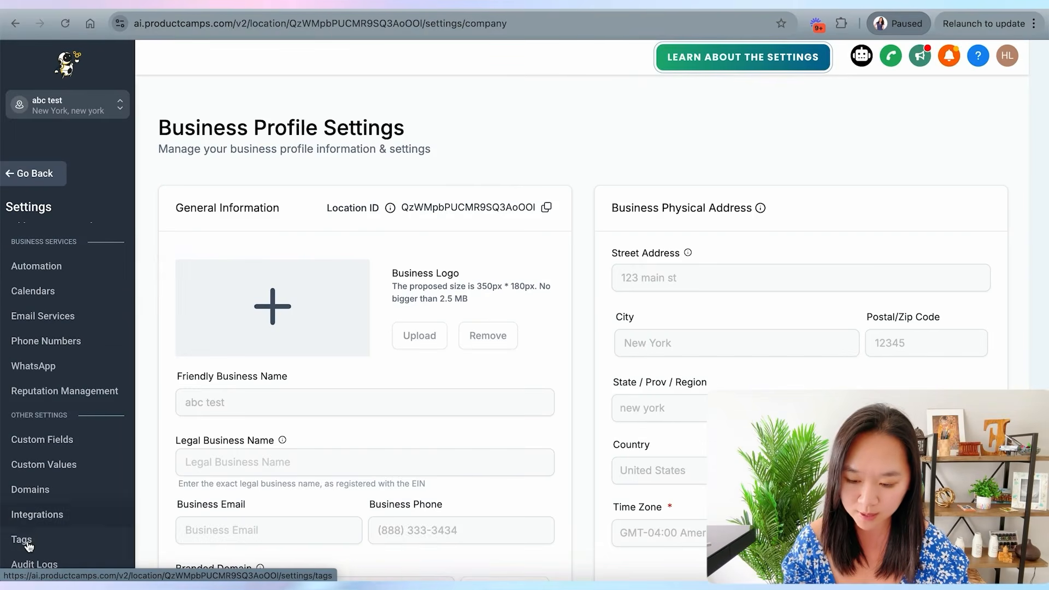
pyautogui.click(23, 541)
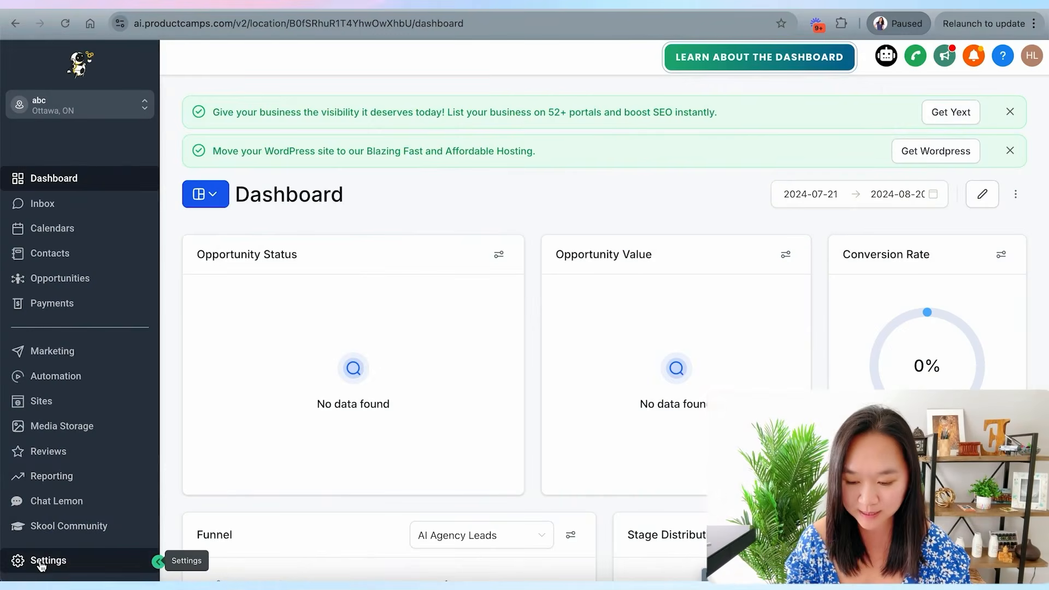
pyautogui.click(41, 563)
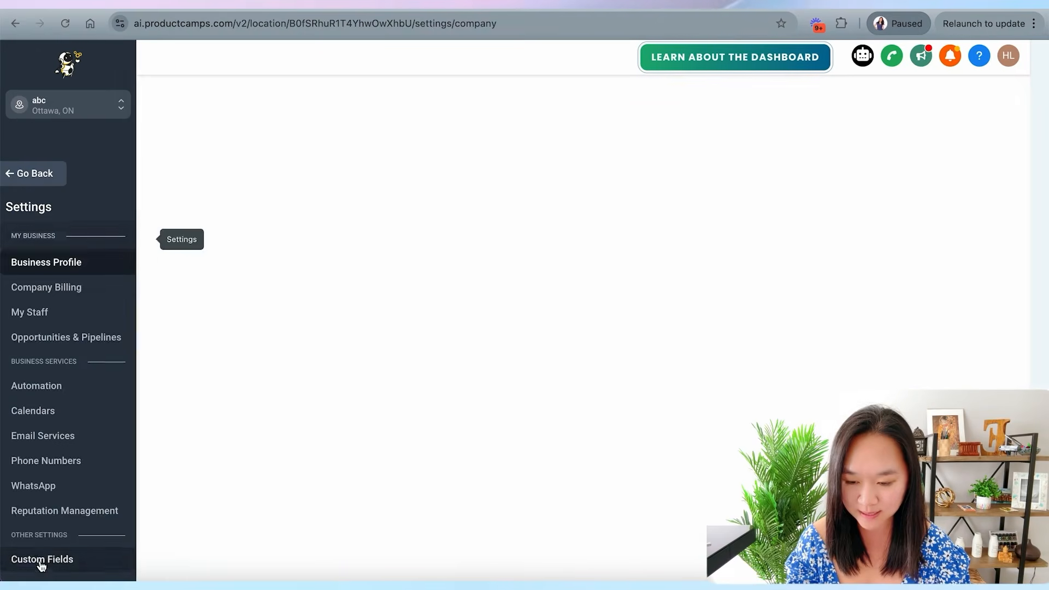
pyautogui.scroll(-3, 49, 371)
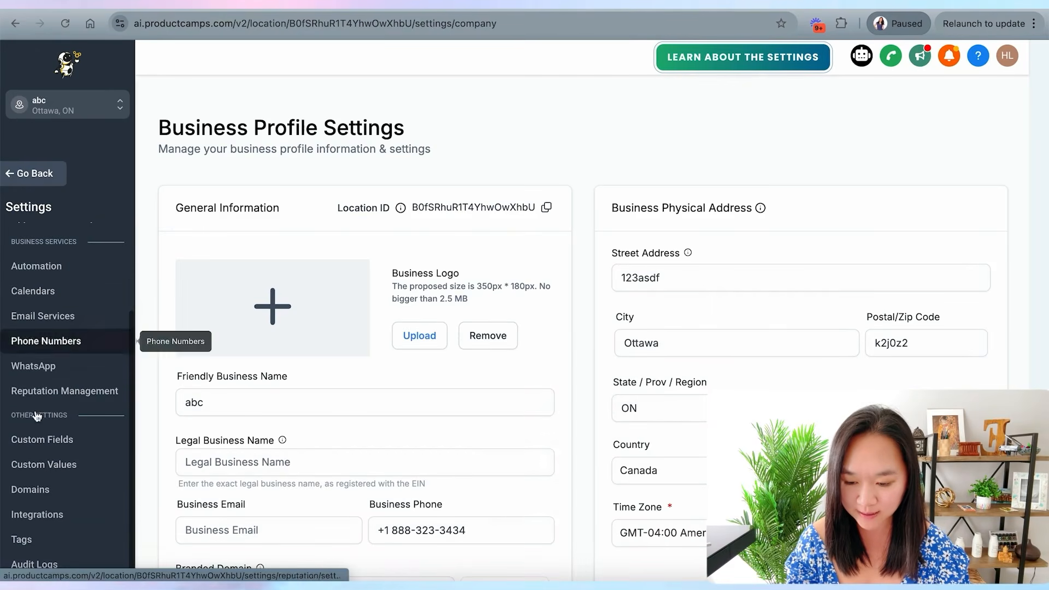
pyautogui.click(18, 540)
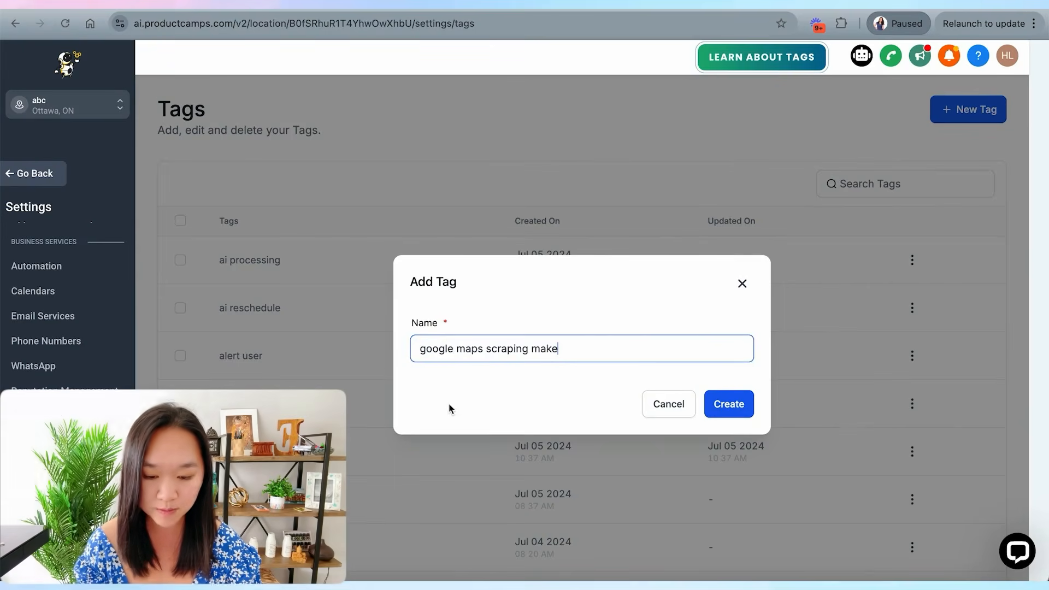
pyautogui.click(449, 410)
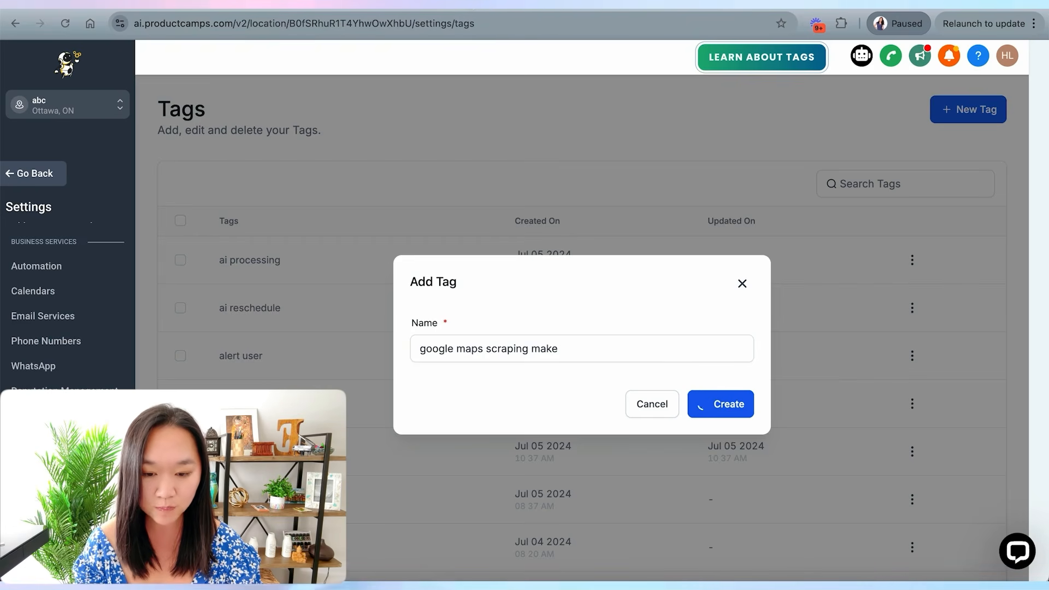
# - Back in Make, tick the google maps scraping make tag in the Create a Contact module
pyautogui.click(437, 3)
pyautogui.scroll(-9, 768, 298)
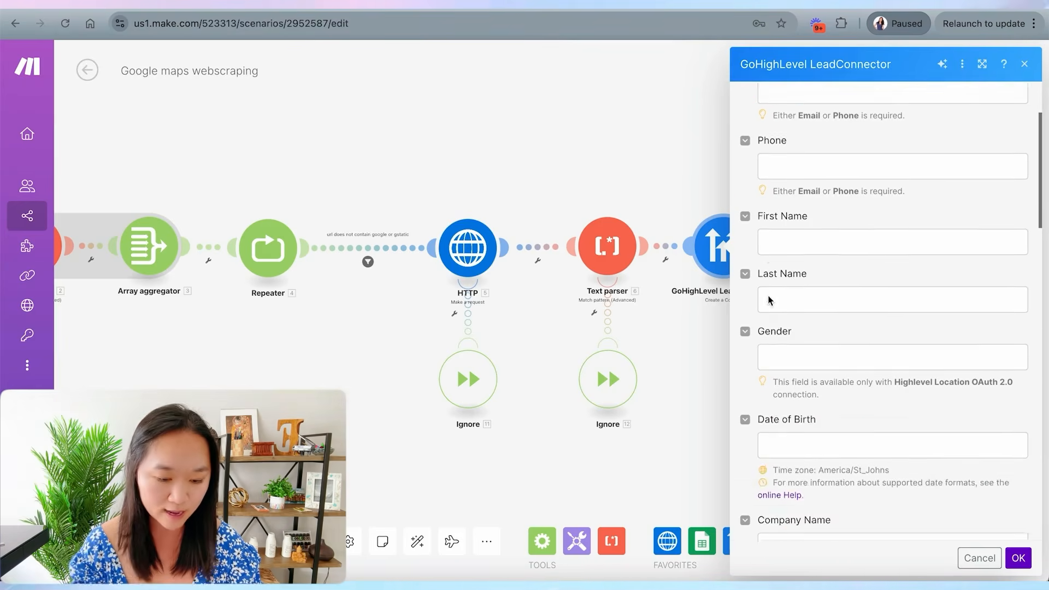
pyautogui.scroll(-6, 789, 335)
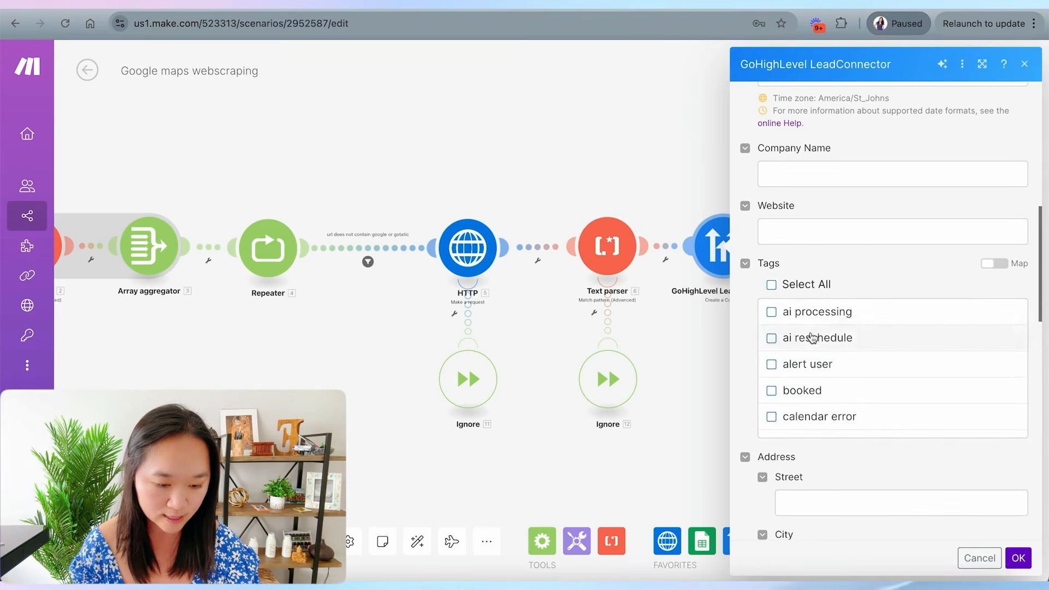
pyautogui.click(772, 396)
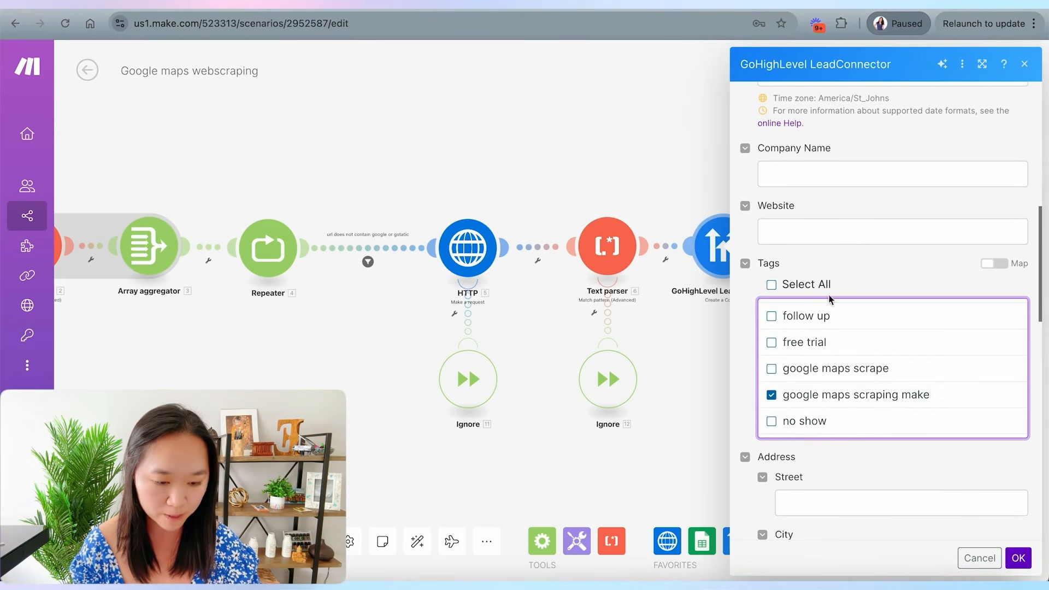
# - Map the Text parser's Fallback Match into the contact's Email field and close the Create a Contact module
pyautogui.scroll(10, 838, 307)
pyautogui.click(803, 171)
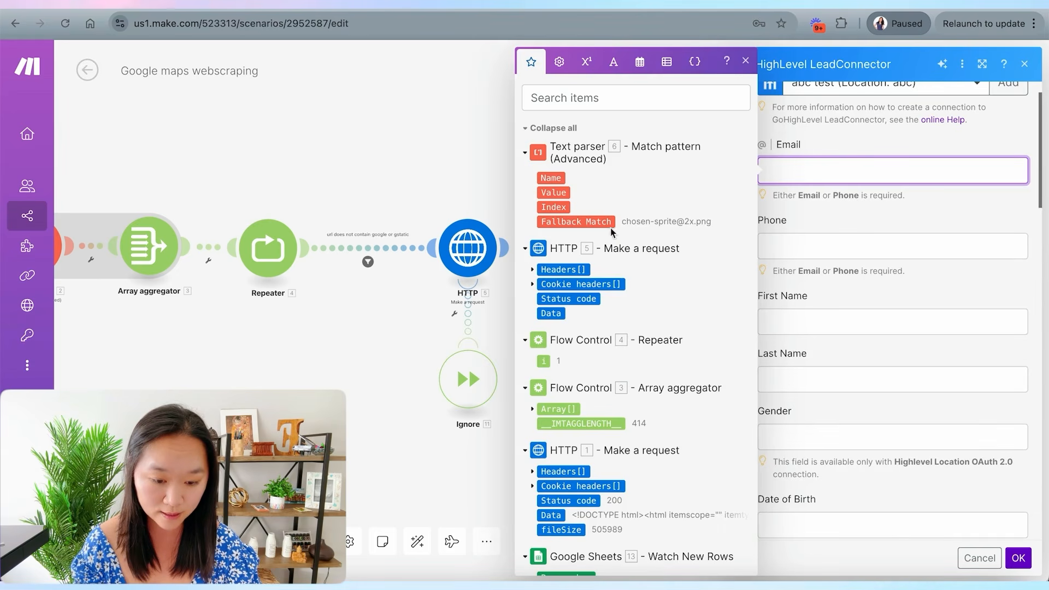
pyautogui.click(880, 206)
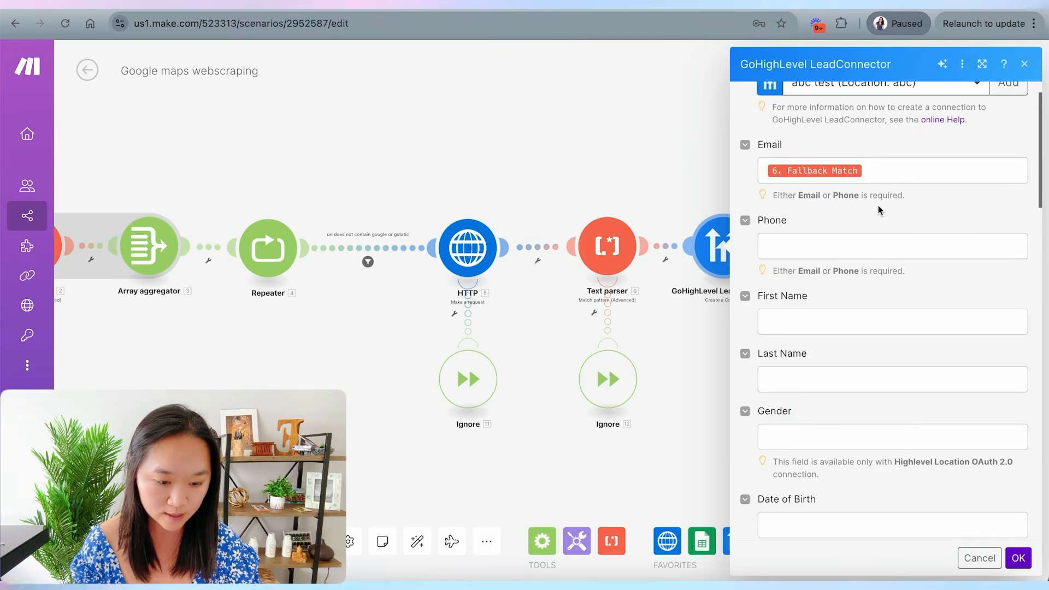
pyautogui.scroll(-3, 880, 209)
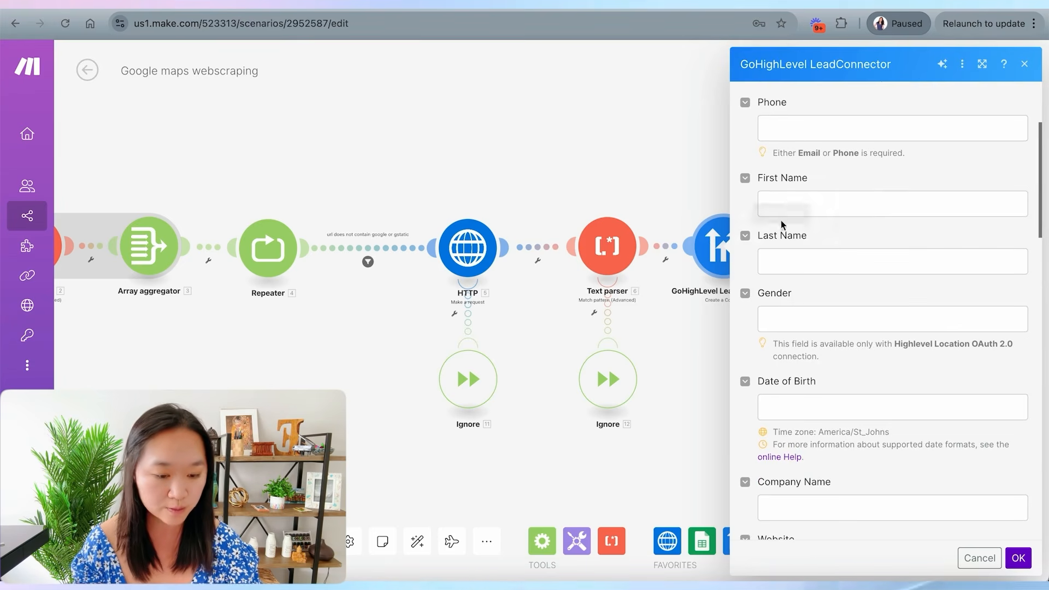
pyautogui.scroll(1, 759, 196)
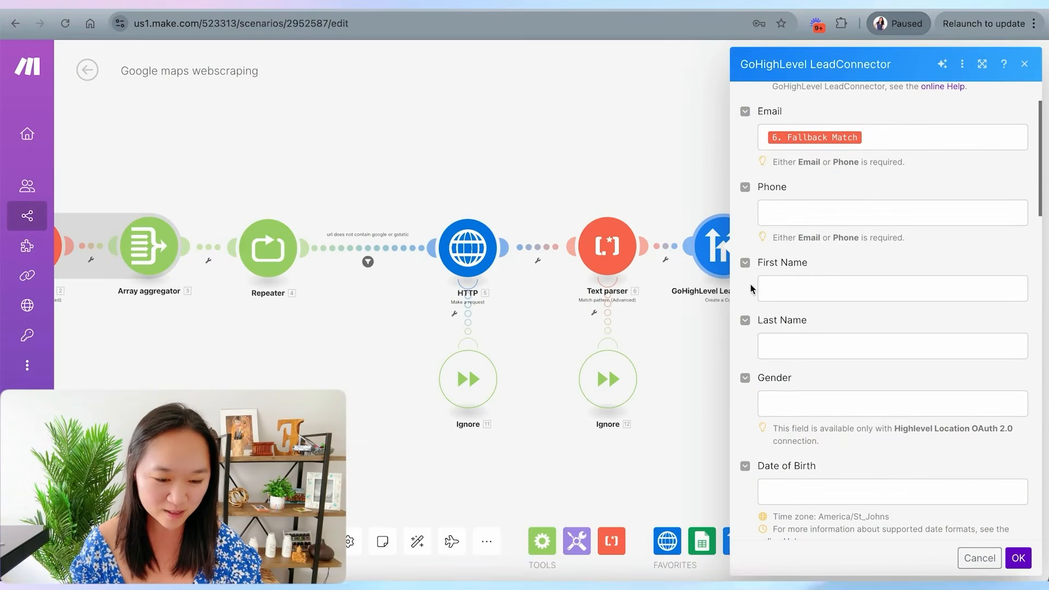
pyautogui.scroll(1, 774, 240)
pyautogui.scroll(-1, 773, 239)
pyautogui.scroll(1, 775, 241)
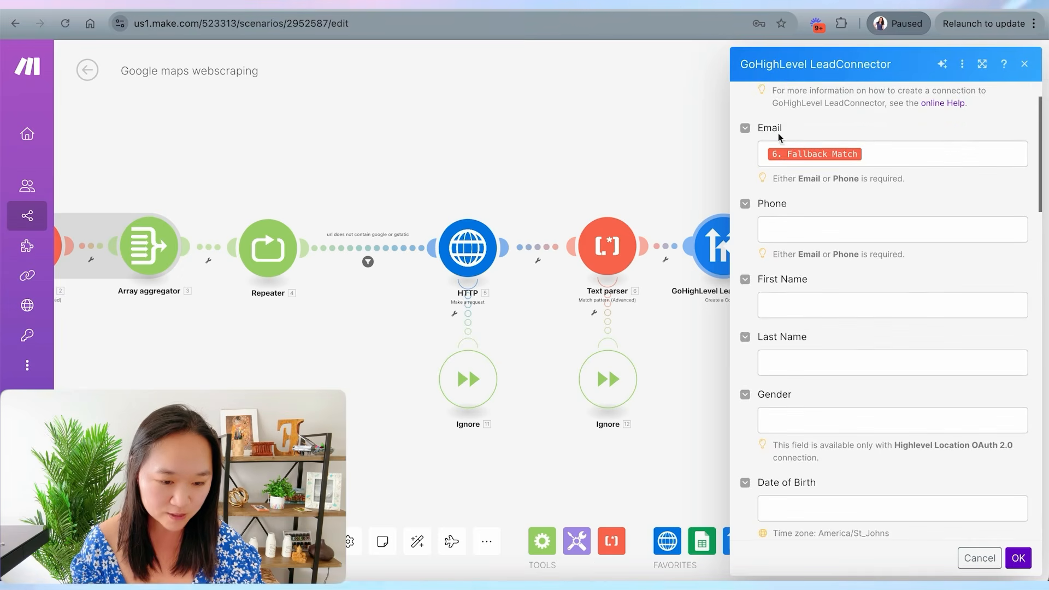
pyautogui.scroll(-15, 783, 198)
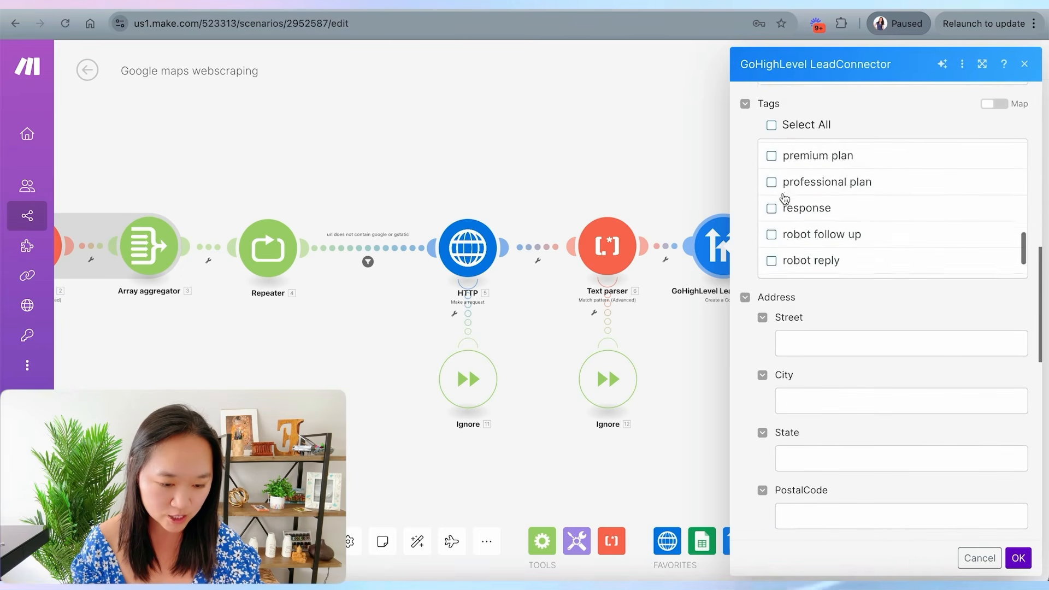
pyautogui.scroll(-10, 741, 318)
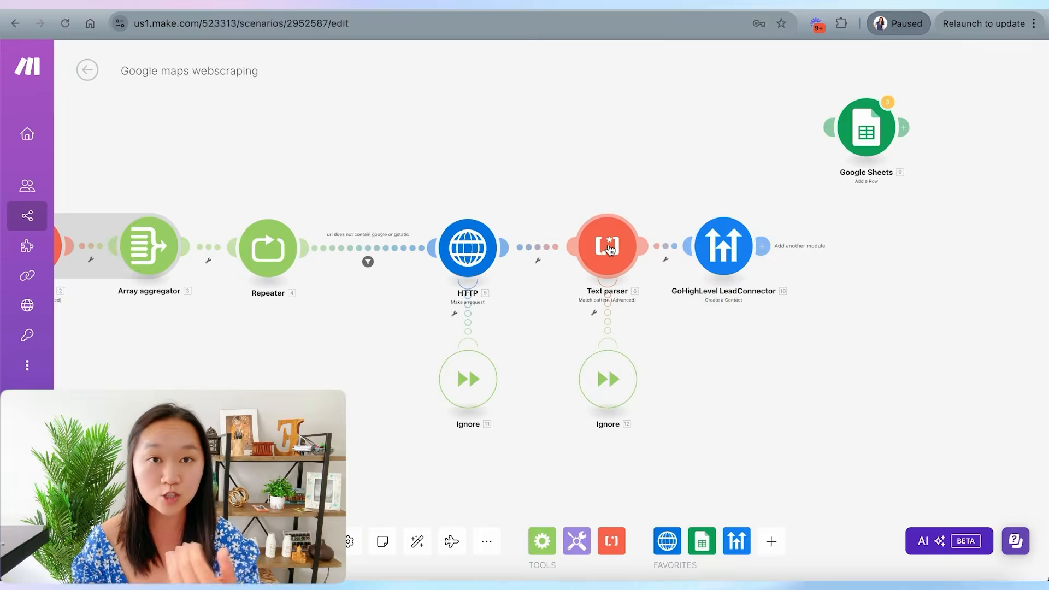
# - Move the GoHighLevel module next to the Text parser and save the scenario
pyautogui.moveTo(731, 269); pyautogui.dragTo(764, 268)
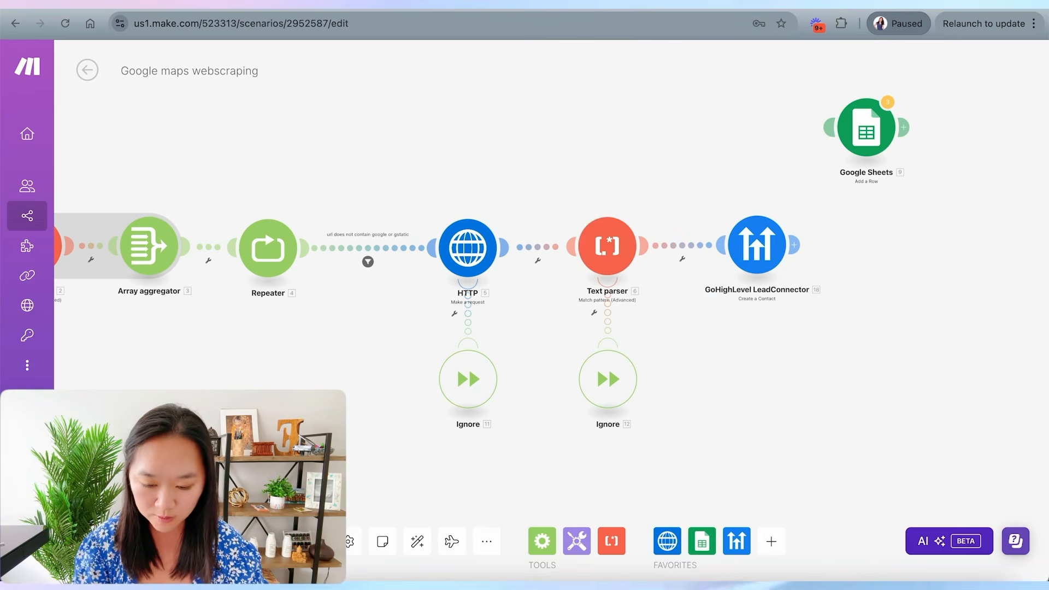
pyautogui.hotkey('ctrl', 's')
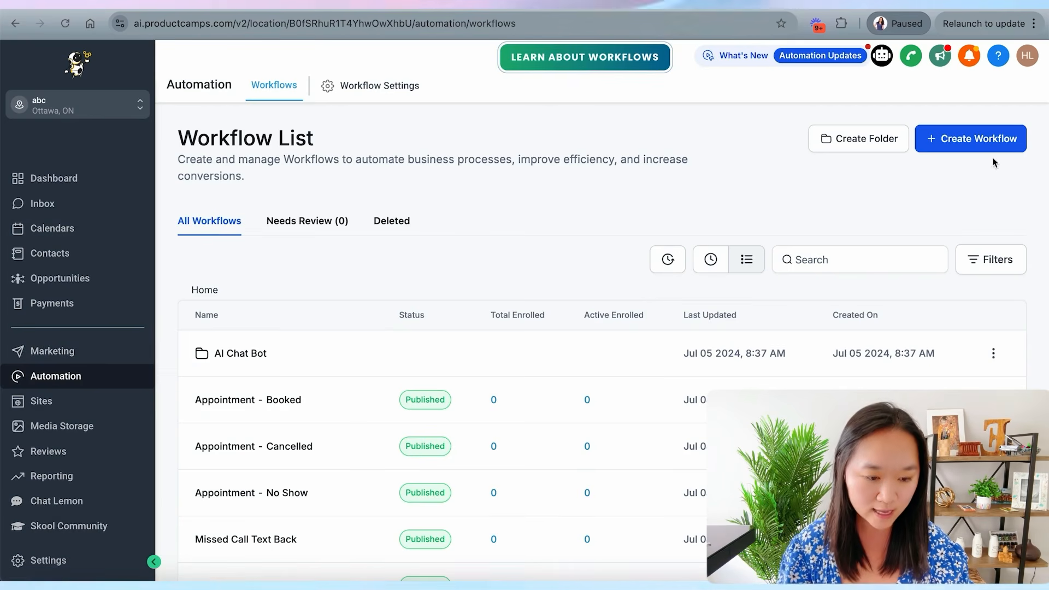
# - In GoHighLevel, start a new workflow from scratch and choose the Contact Tag trigger
pyautogui.click(978, 139)
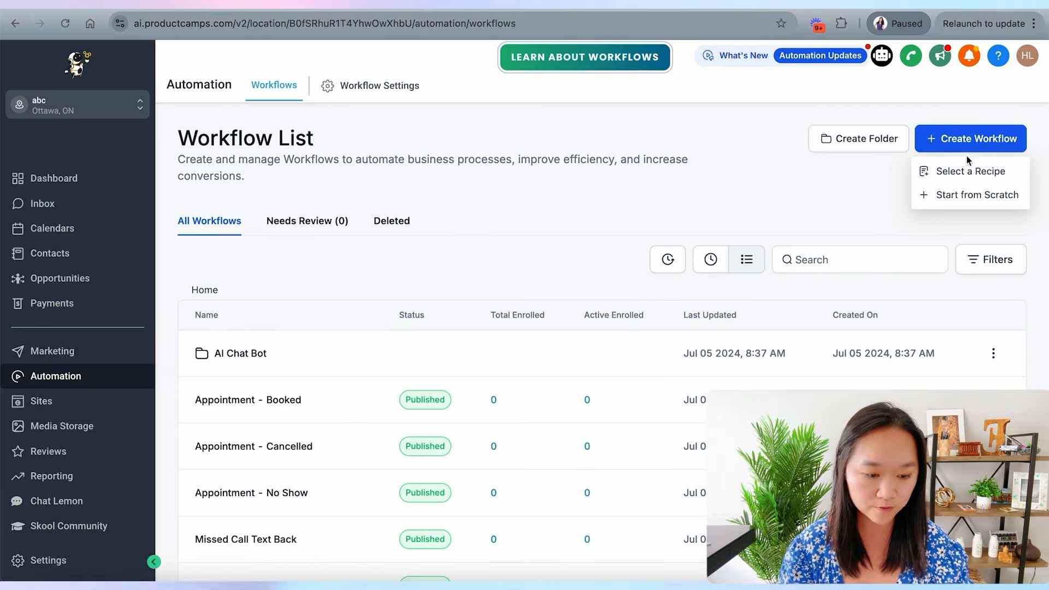
pyautogui.click(960, 197)
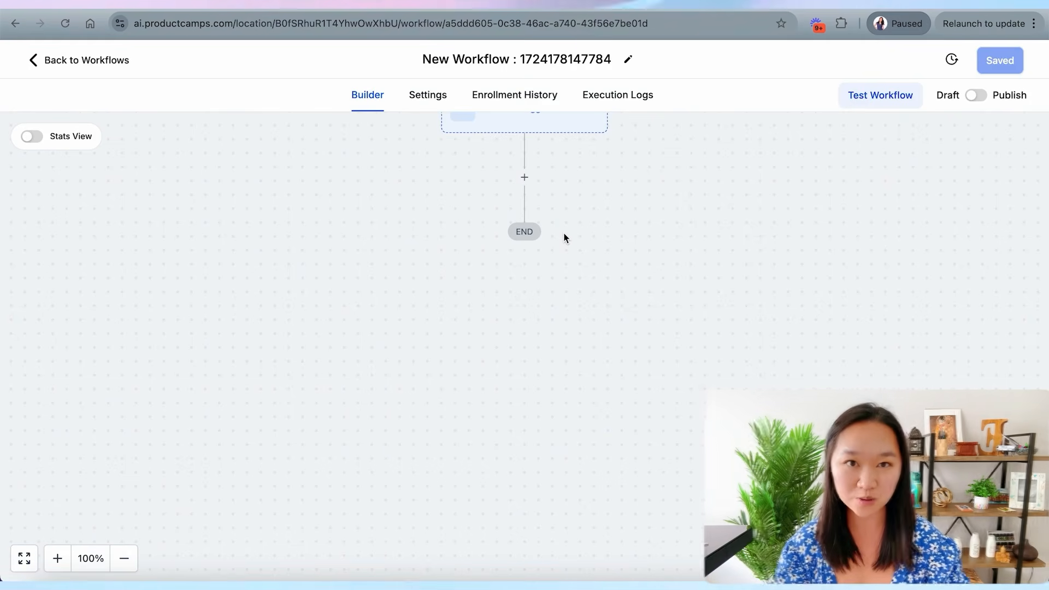
pyautogui.moveTo(477, 213); pyautogui.dragTo(474, 302)
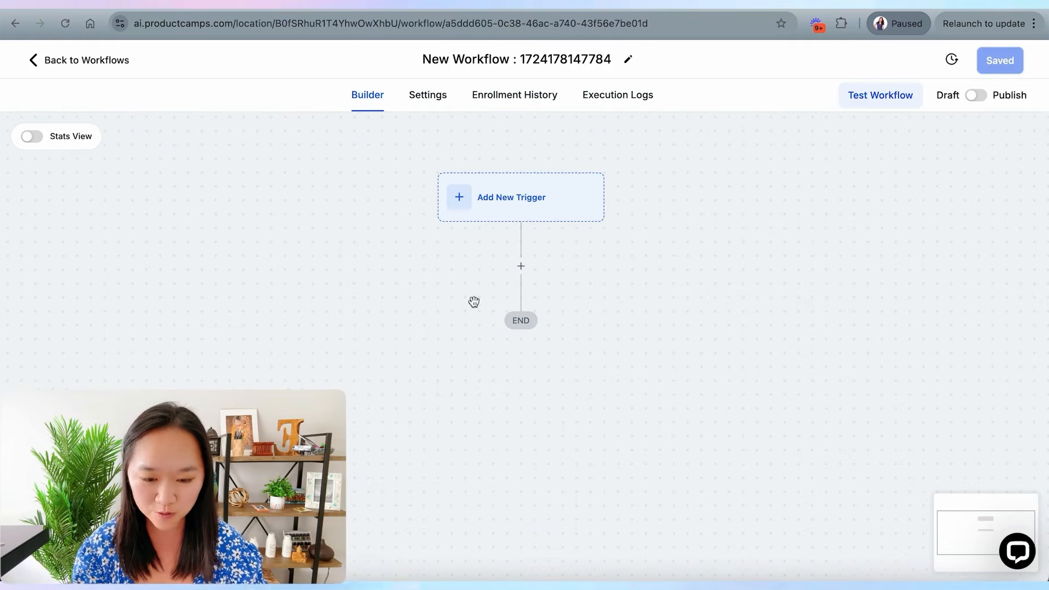
pyautogui.click(496, 218)
pyautogui.click(721, 214)
pyautogui.write('tag')
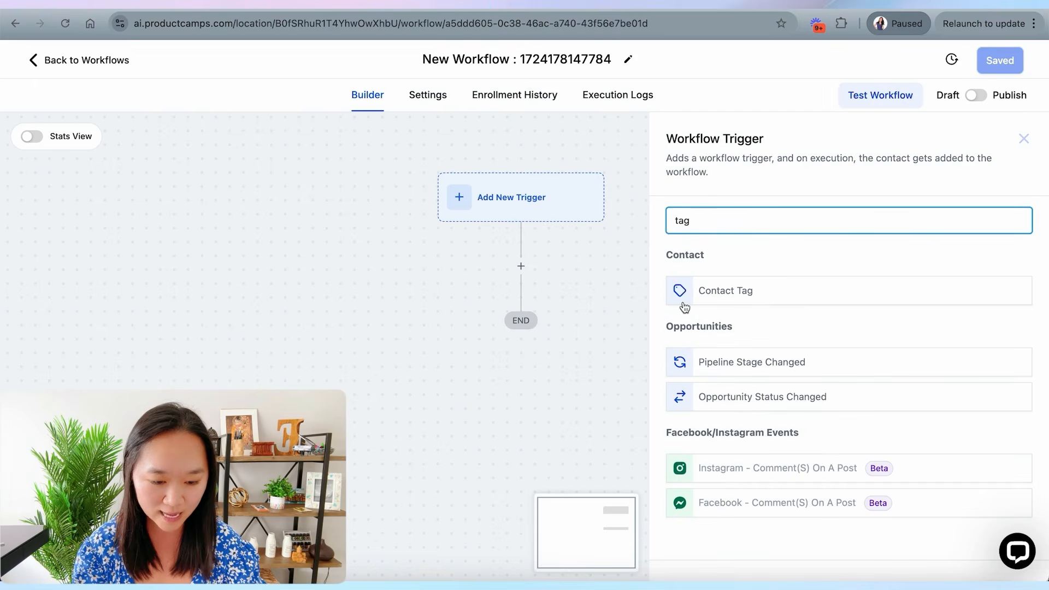
pyautogui.click(684, 306)
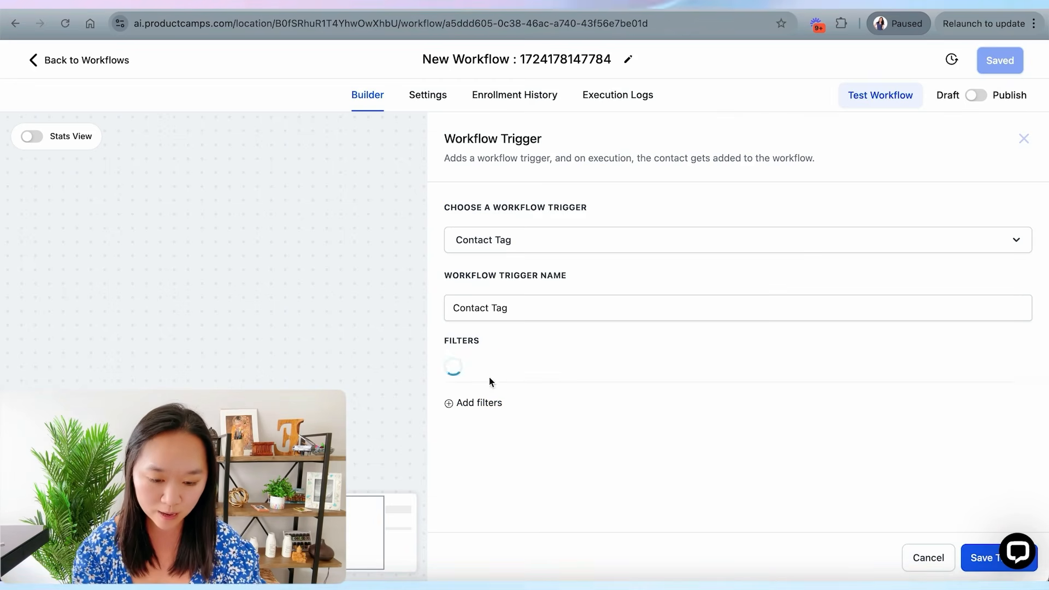
# - Filter the trigger on Tag Added with the google maps scraping make tag and save the trigger
pyautogui.click(505, 371)
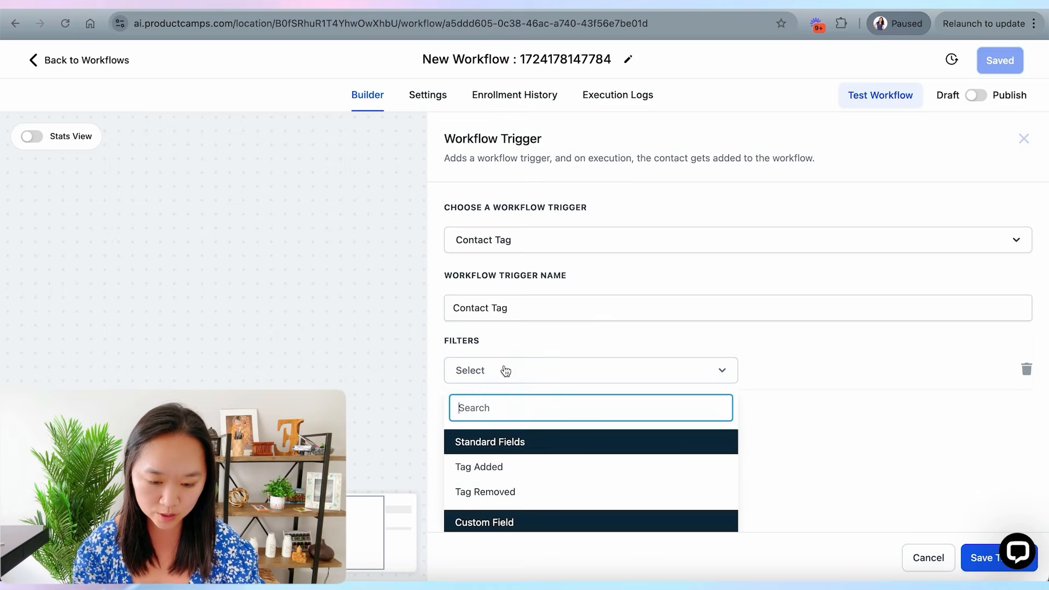
pyautogui.click(489, 465)
pyautogui.click(774, 375)
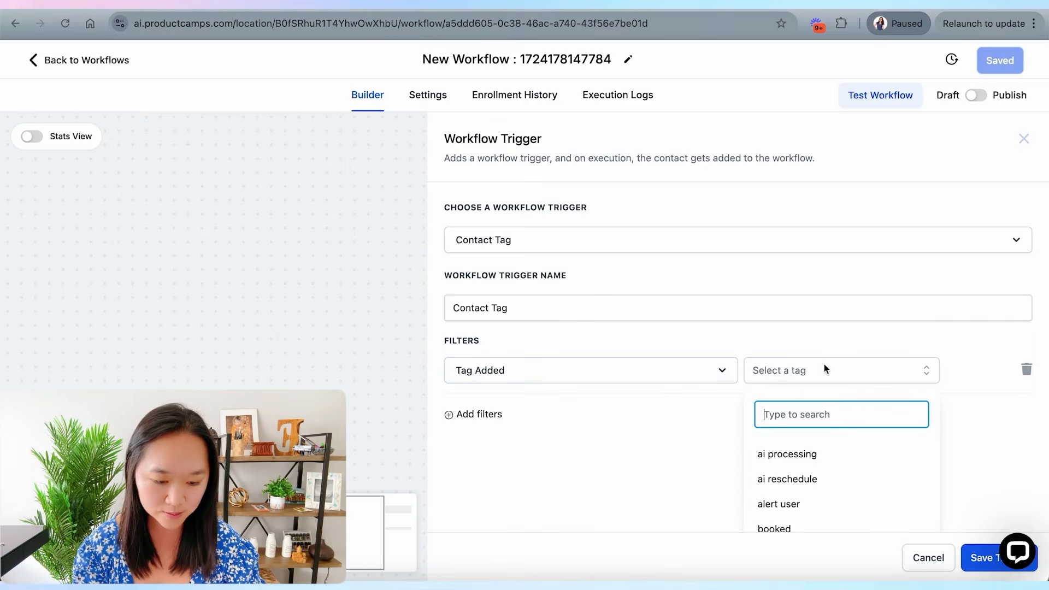
pyautogui.write('goog')
pyautogui.click(802, 482)
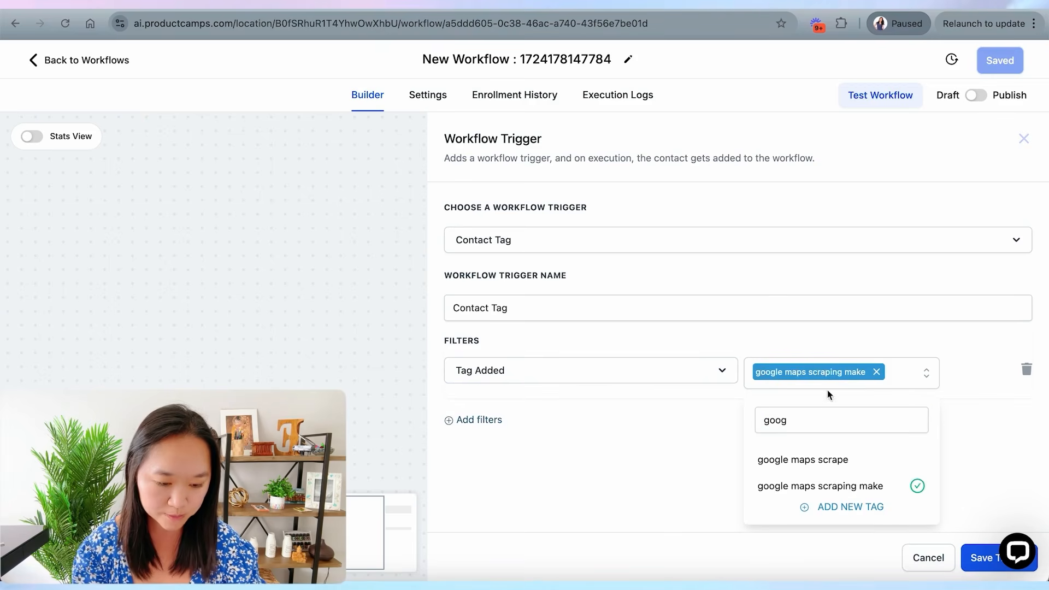
pyautogui.click(644, 448)
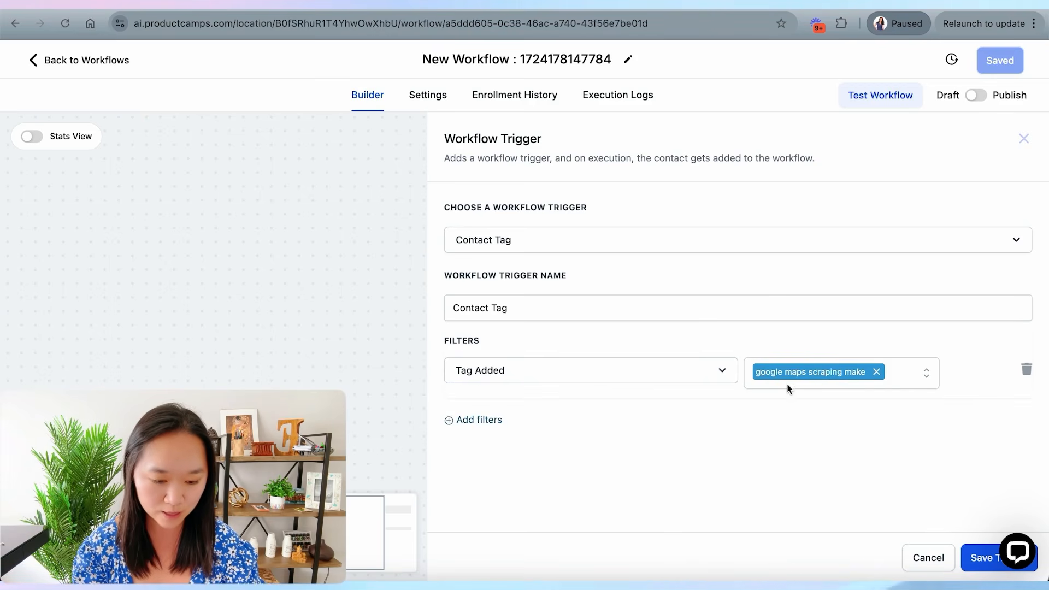
pyautogui.click(982, 559)
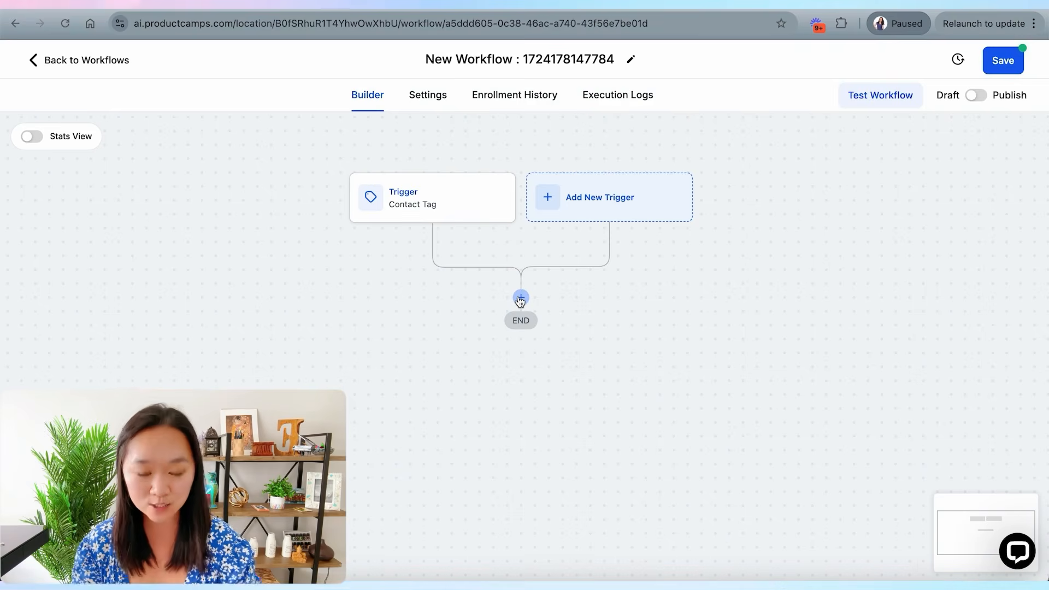
# - Add an Email action after the Contact Tag trigger
pyautogui.click(521, 299)
pyautogui.write('email')
pyautogui.click(766, 273)
pyautogui.scroll(-1, 766, 277)
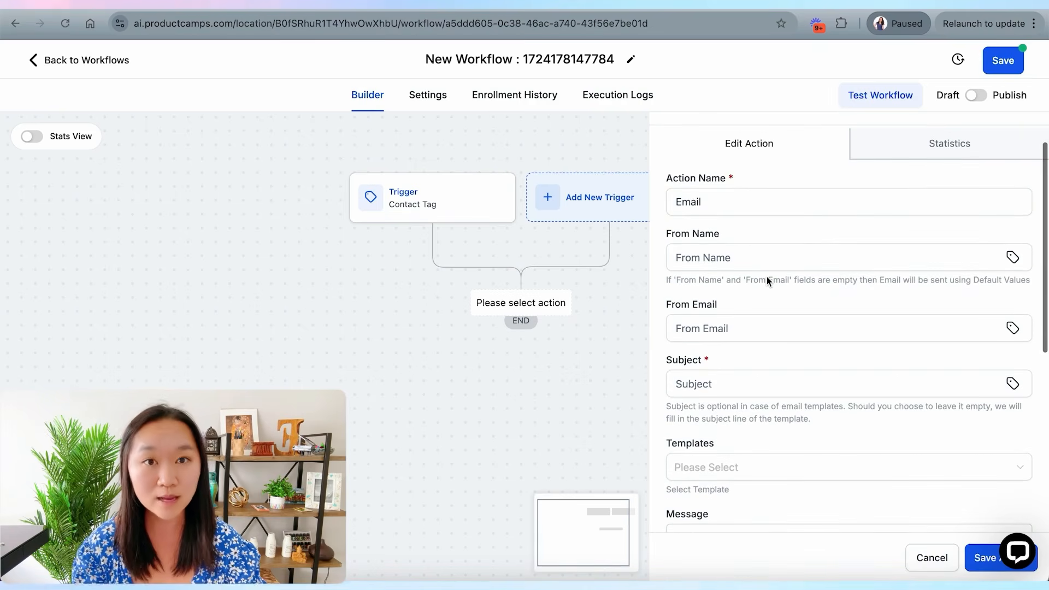